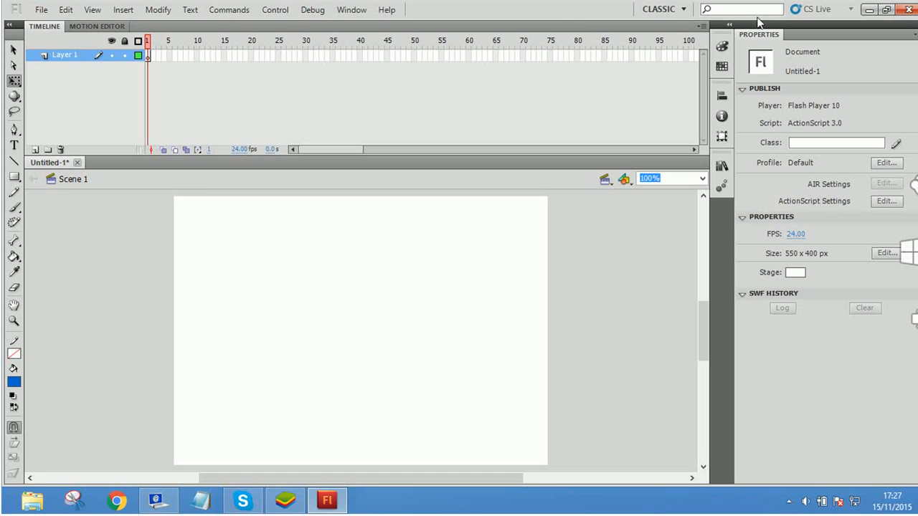
Step: View the Animator workspace layout, then return to the Classic workspace
left_click(682, 9)
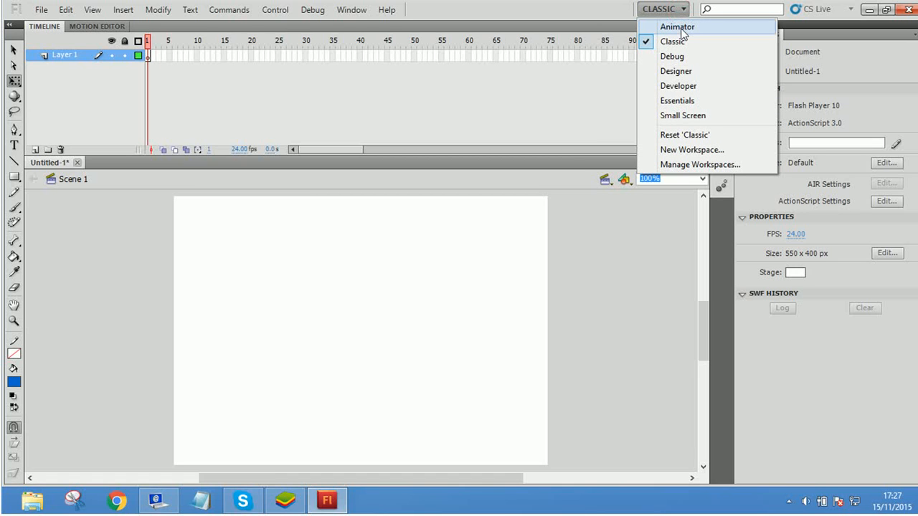
left_click(681, 28)
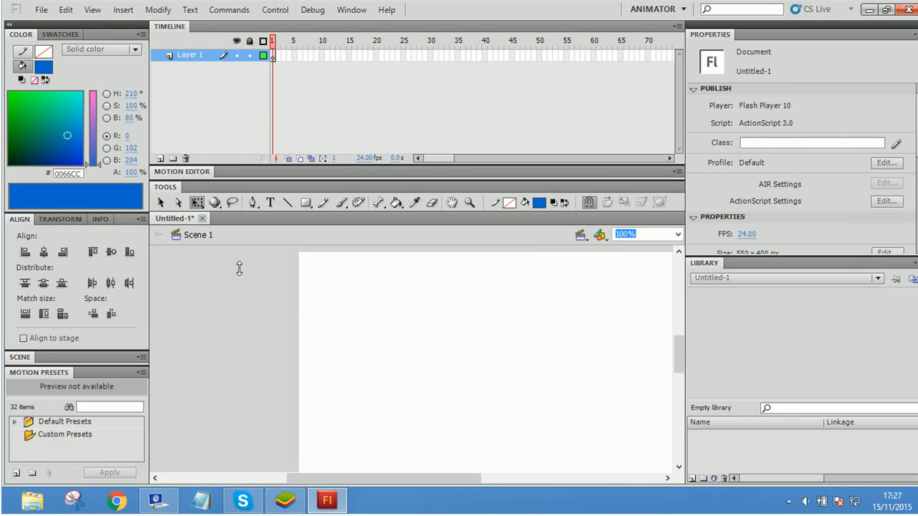
left_click(678, 13)
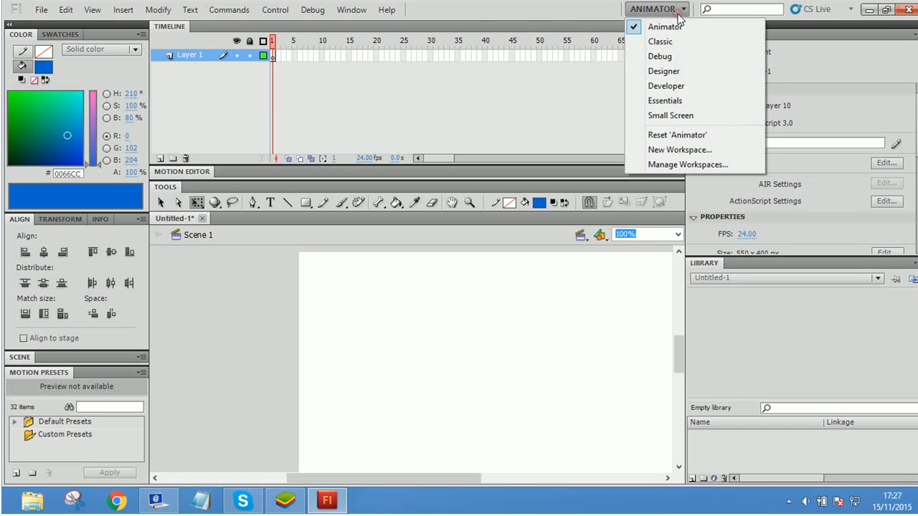
left_click(673, 41)
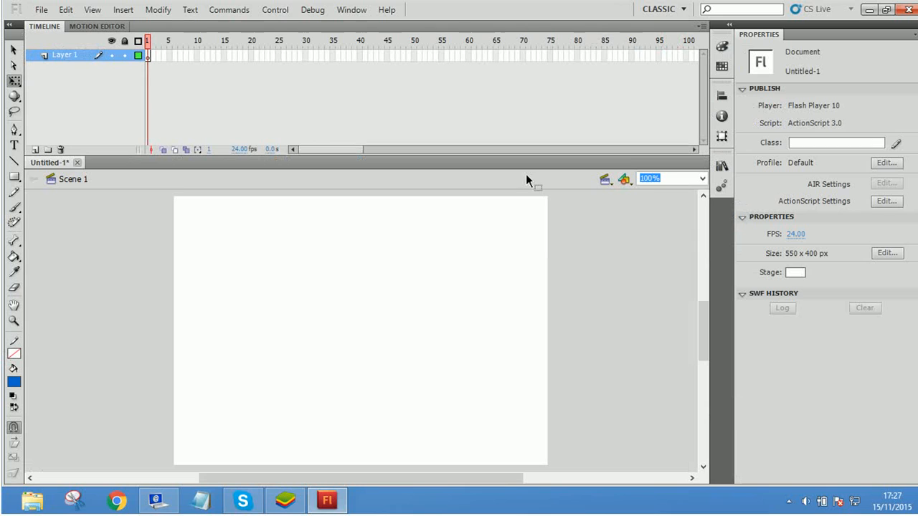
Step: View the Essentials, Debug and Designer workspace layouts one after another
left_click(673, 10)
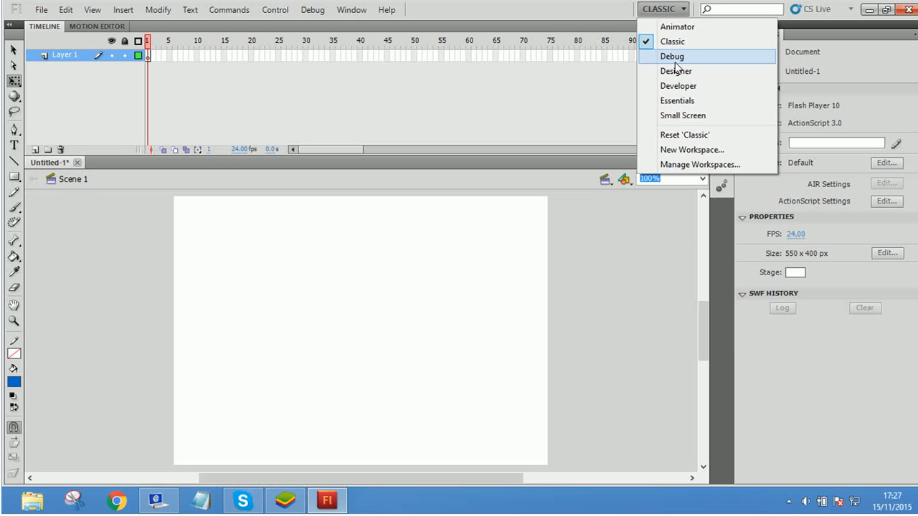
left_click(688, 100)
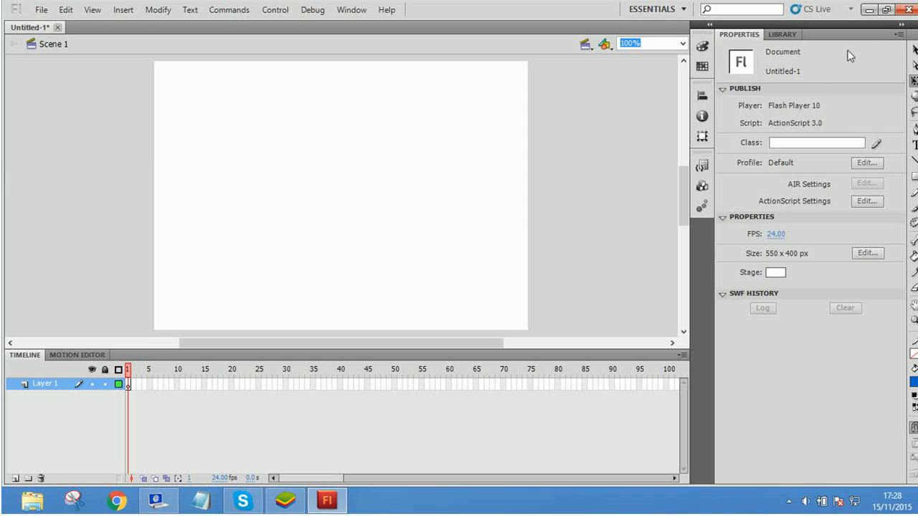
left_click(656, 10)
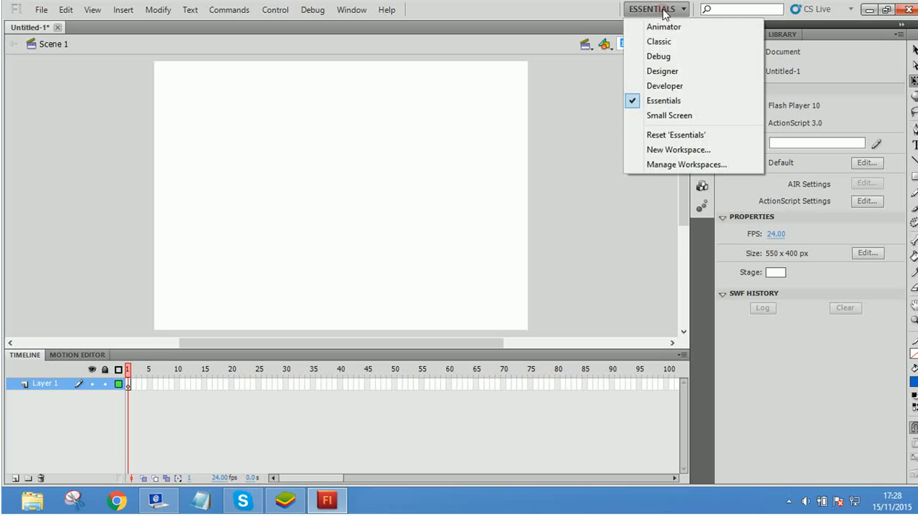
left_click(670, 56)
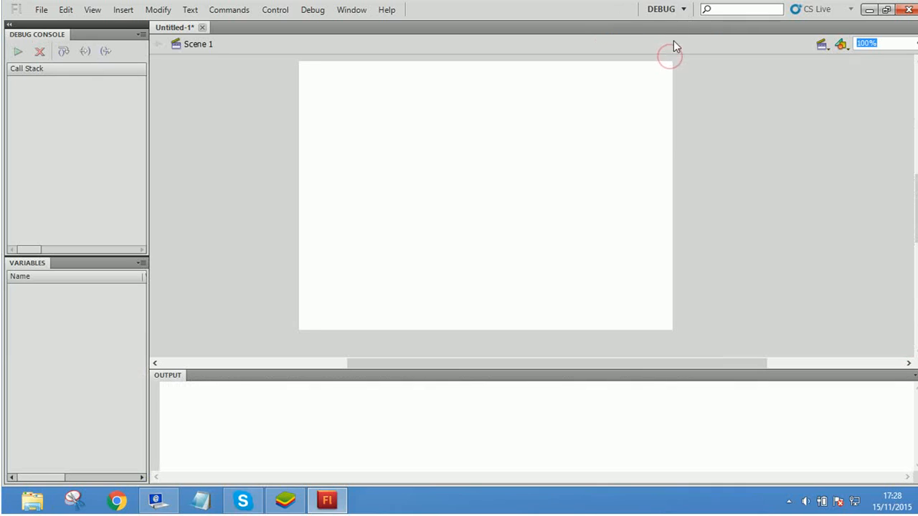
left_click(680, 10)
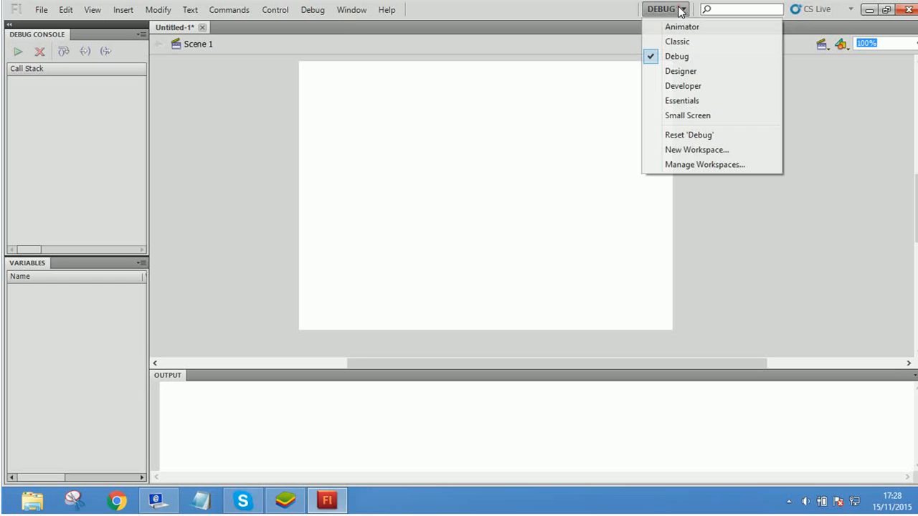
left_click(693, 71)
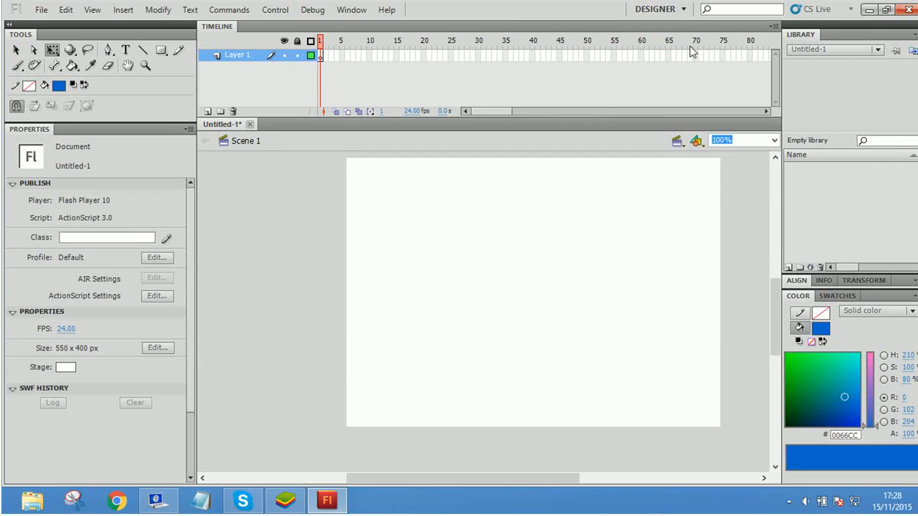
Step: Switch to the Developer workspace and make its Output panel slightly taller
left_click(681, 9)
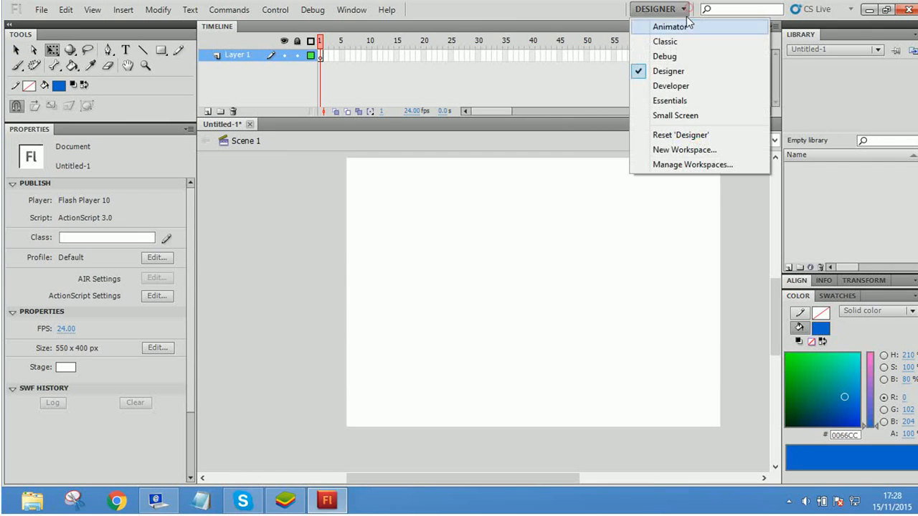
left_click(689, 86)
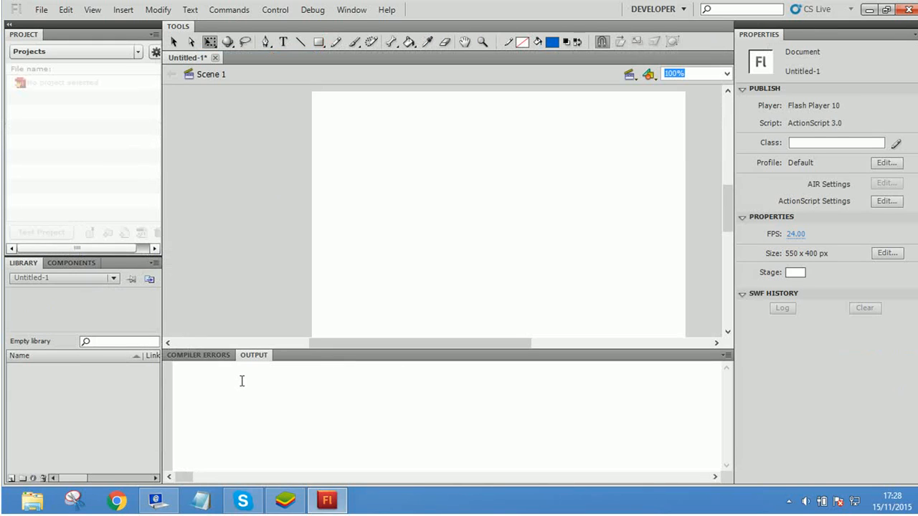
left_click(231, 386)
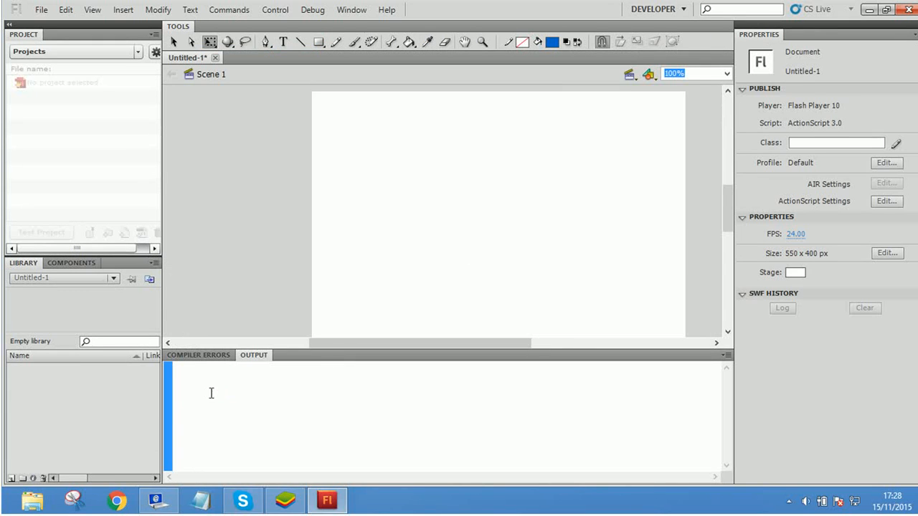
left_click(208, 391)
left_click(192, 356)
left_click(252, 341)
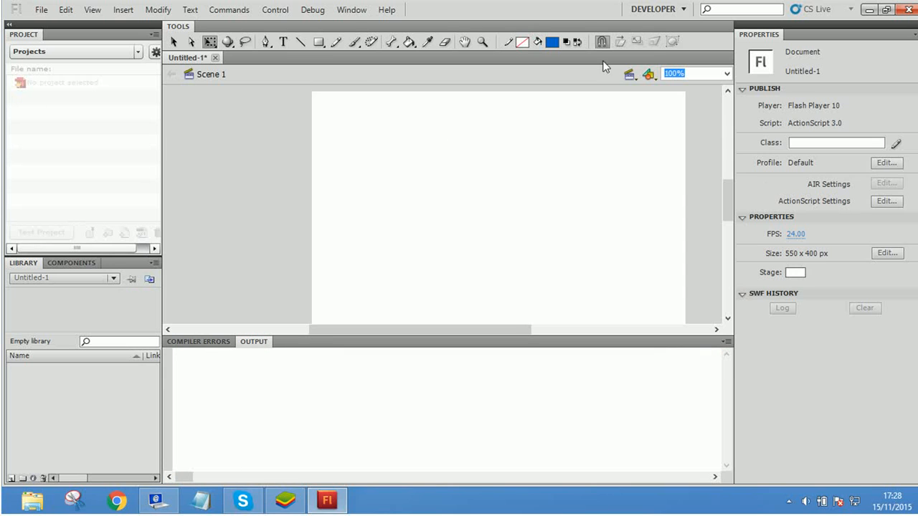
Step: View the Small Screen workspace layout and switch back to the Classic workspace
left_click(679, 10)
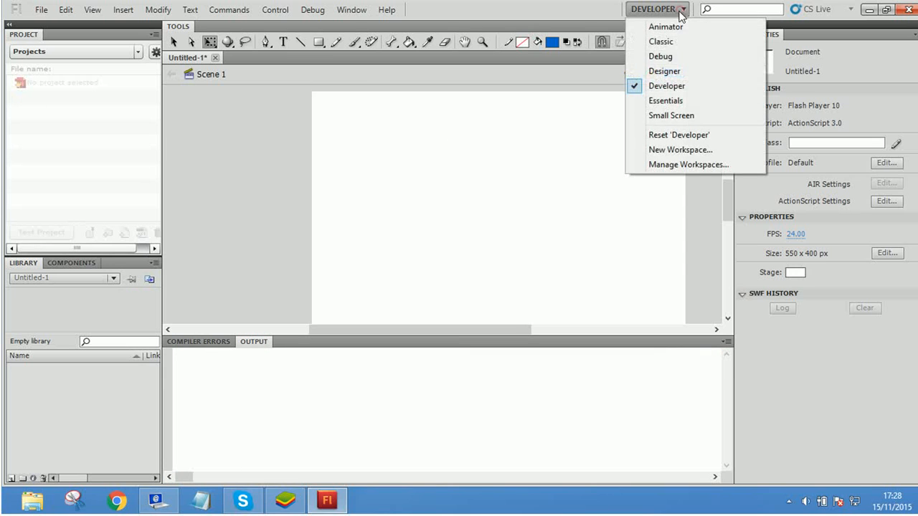
left_click(688, 117)
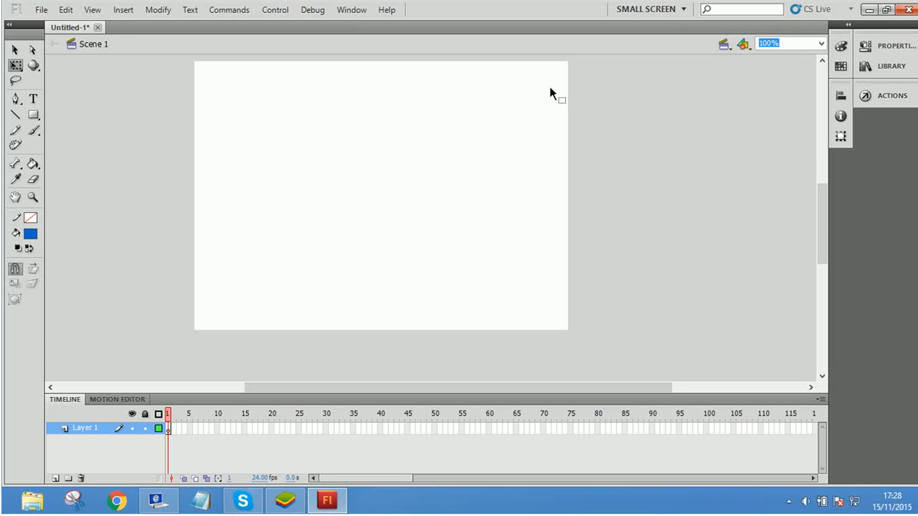
left_click(680, 10)
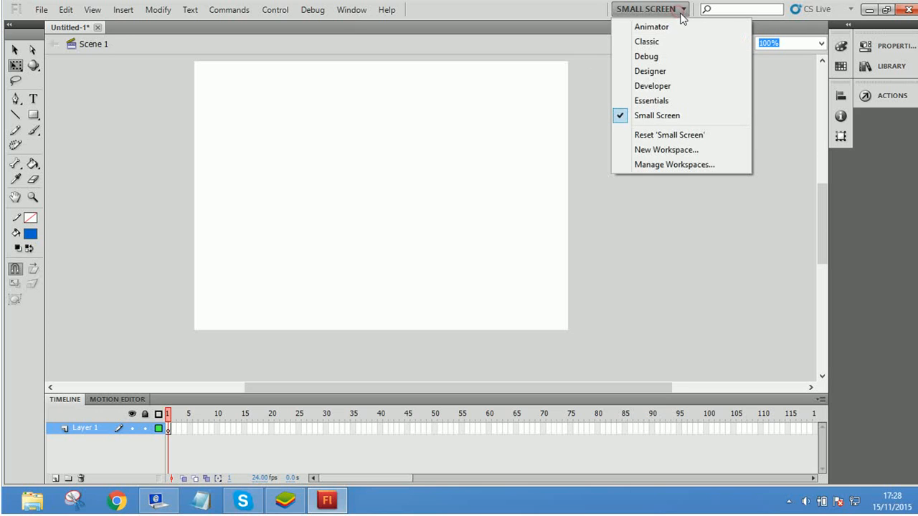
left_click(645, 42)
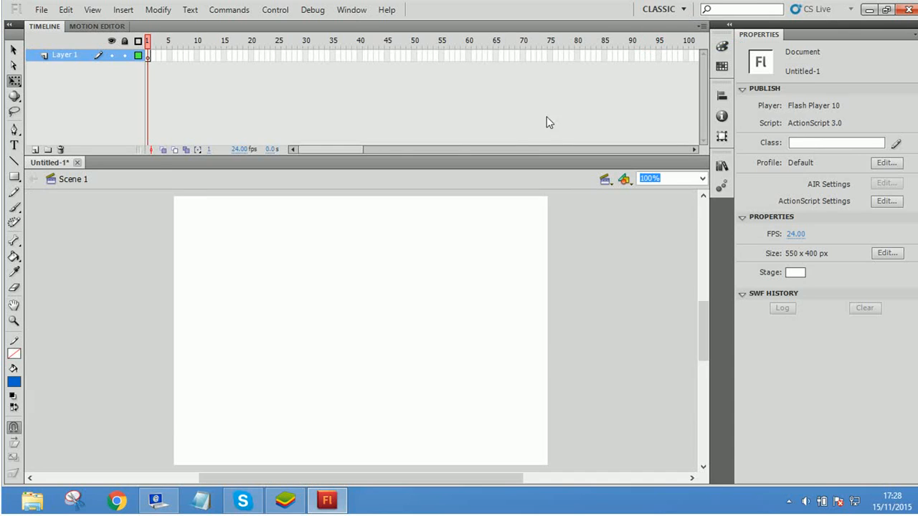
Step: Collapse and re-expand the Publish and SWF History sections of the document properties to examine them
left_click(770, 35)
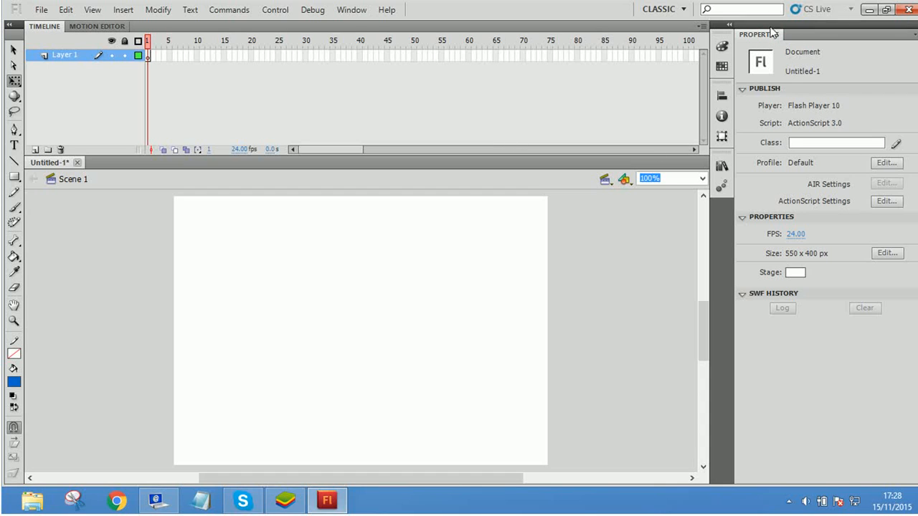
left_click(744, 90)
left_click(744, 90)
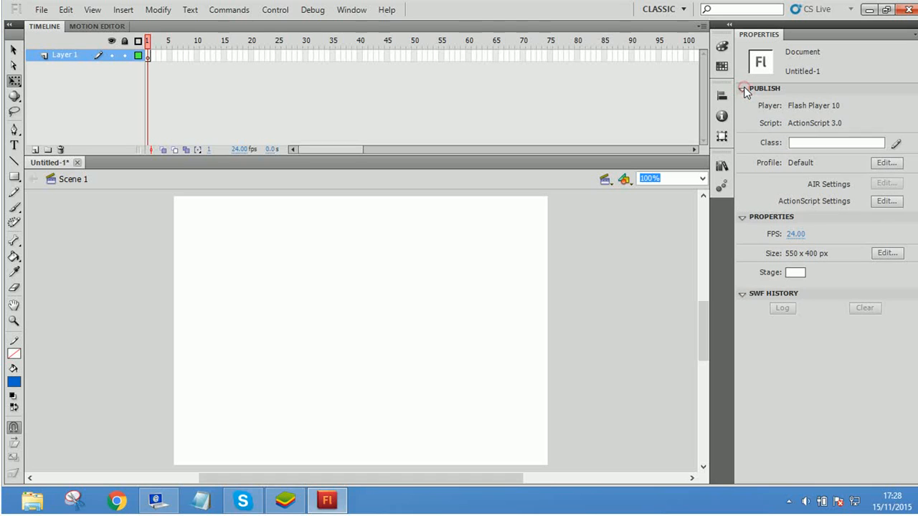
left_click(741, 294)
left_click(741, 294)
left_click(836, 123)
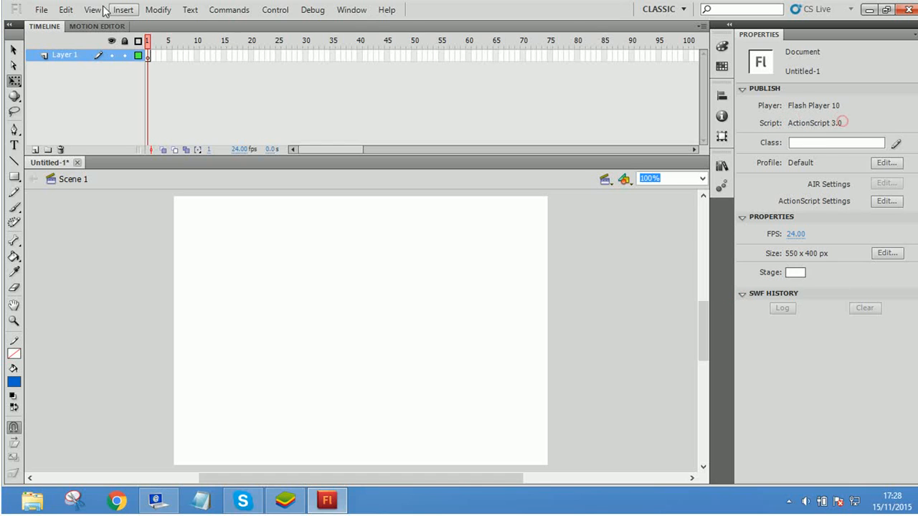
Step: Start a new document and display the general document types
left_click(41, 10)
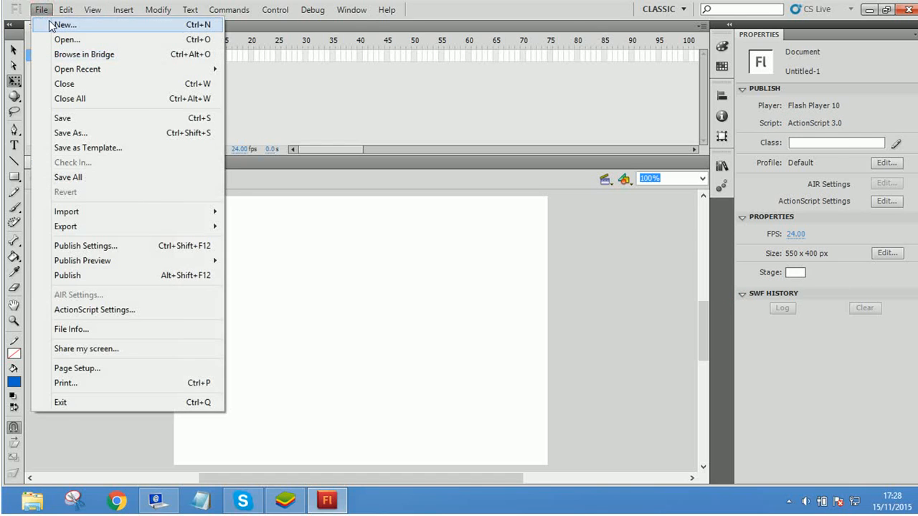
left_click(57, 25)
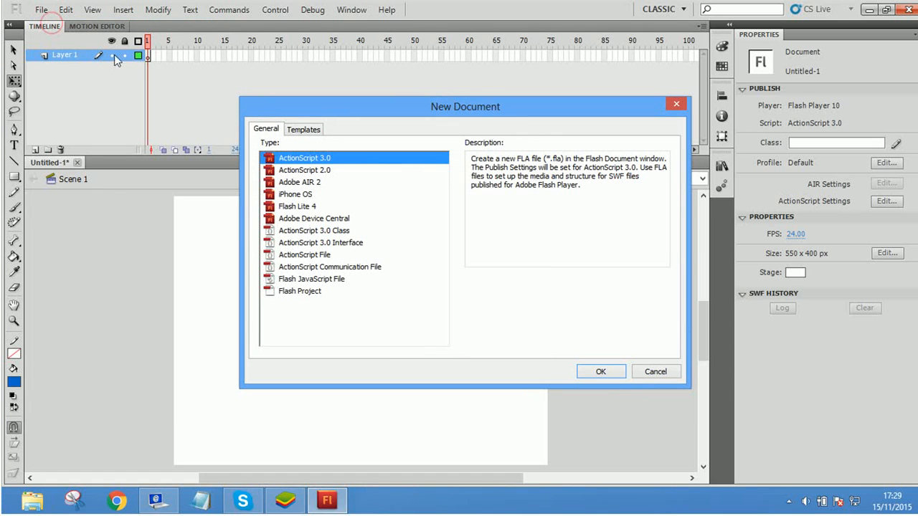
left_click(304, 131)
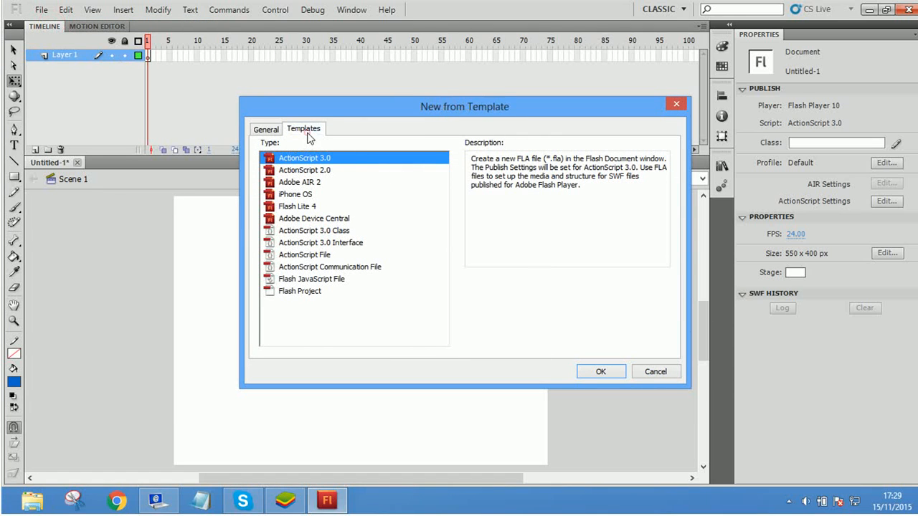
left_click(267, 132)
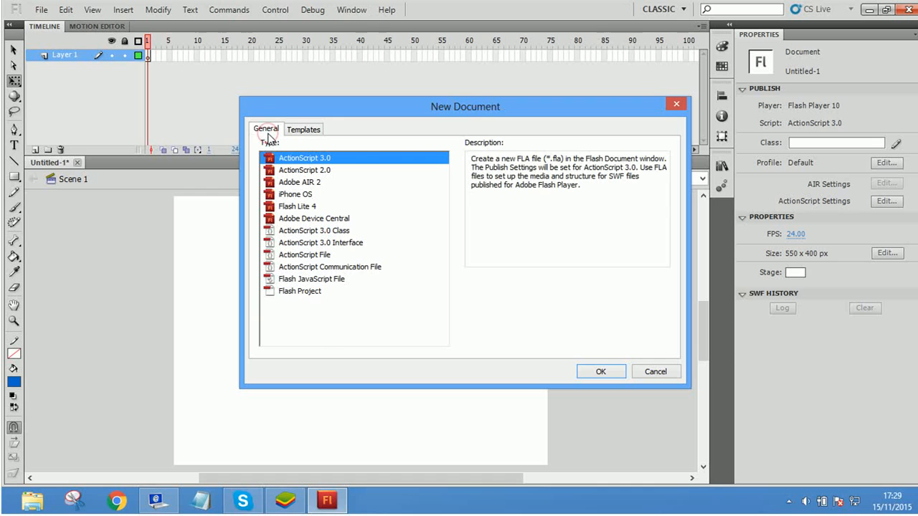
Step: Examine the Advertising templates 120 x 60 Button2, 120 x 600 Skyscraper and 125 x 125 Square Button
left_click(287, 134)
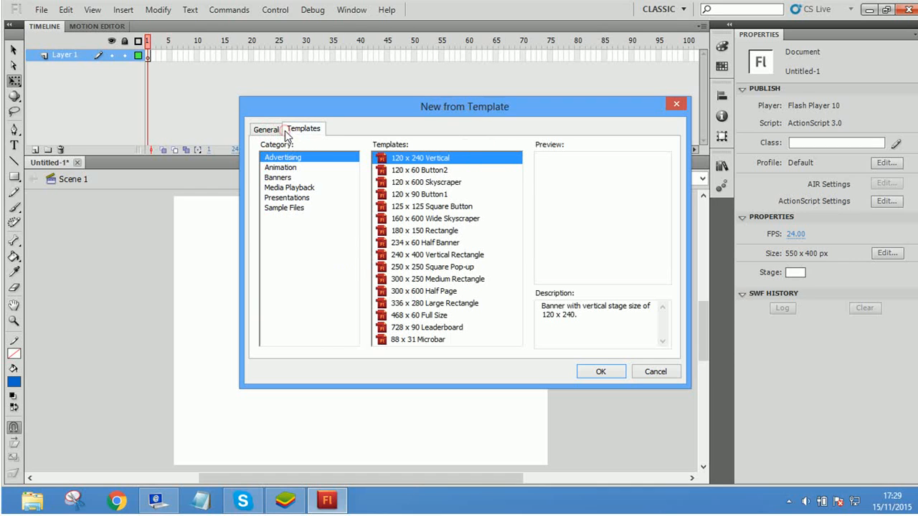
left_click(407, 170)
left_click(405, 183)
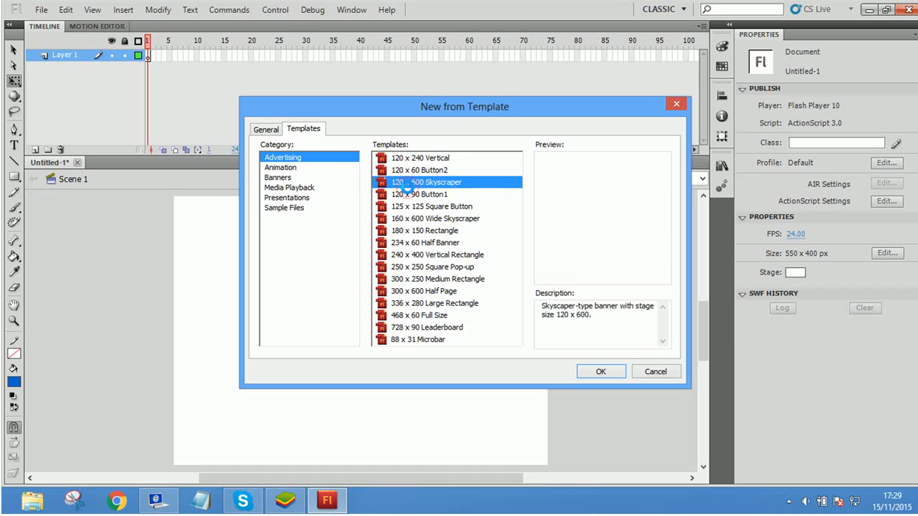
left_click(417, 205)
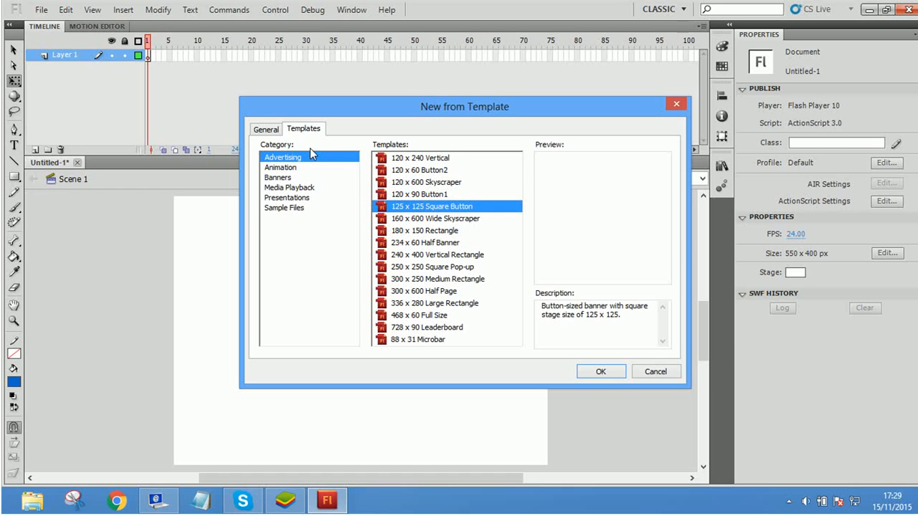
Step: Examine the Animation, Banners and Media Playback templates, including Animated Mask Shape Tween and 728x90 Animated Button
left_click(276, 167)
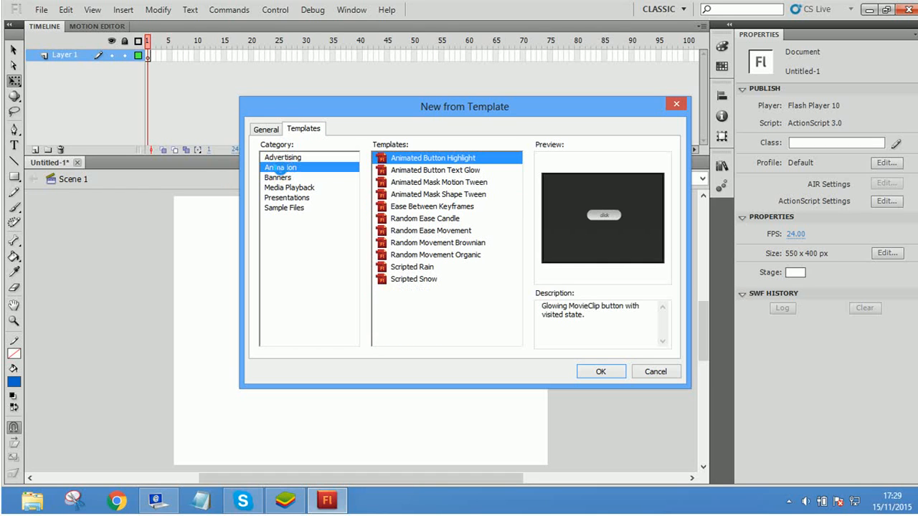
left_click(423, 194)
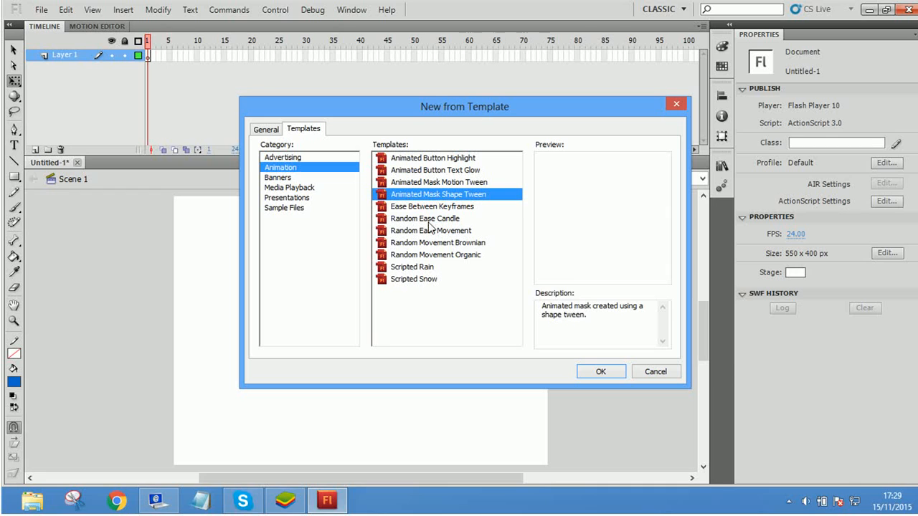
left_click(287, 183)
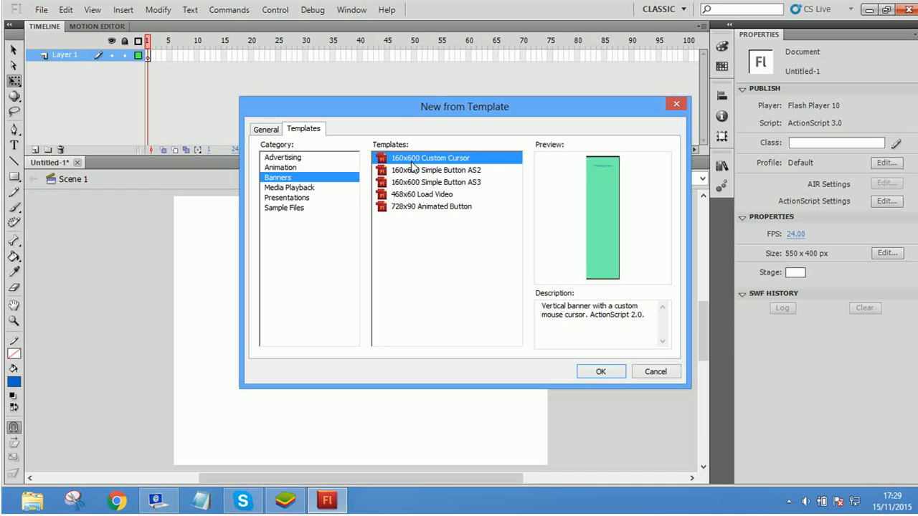
left_click(407, 208)
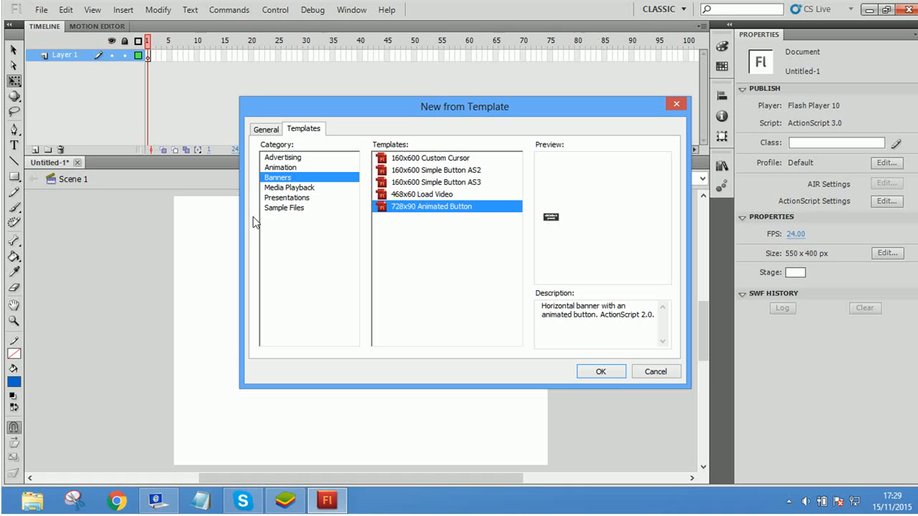
left_click(293, 187)
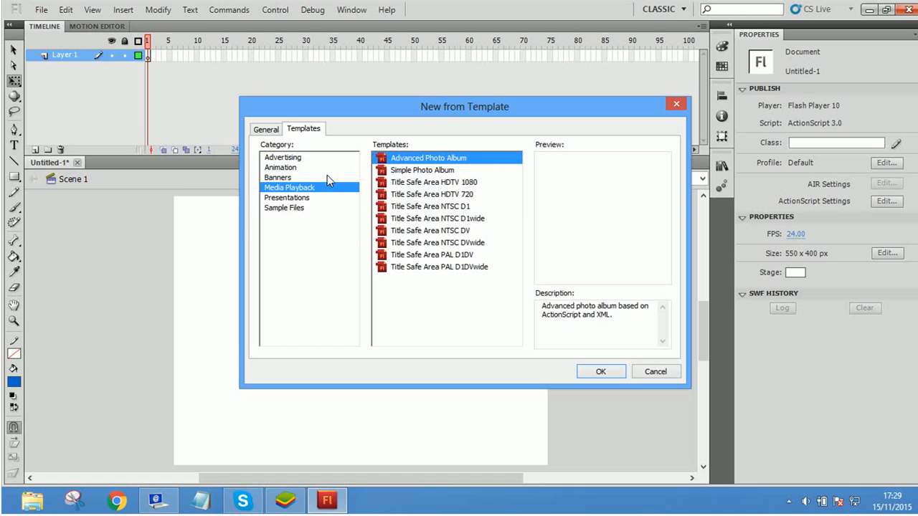
Step: Compare the general document types ActionScript 3.0, ActionScript 2.0, ActionScript 3.0 Class, iPhone OS and ActionScript 3.0 Interface without creating a document
left_click(271, 135)
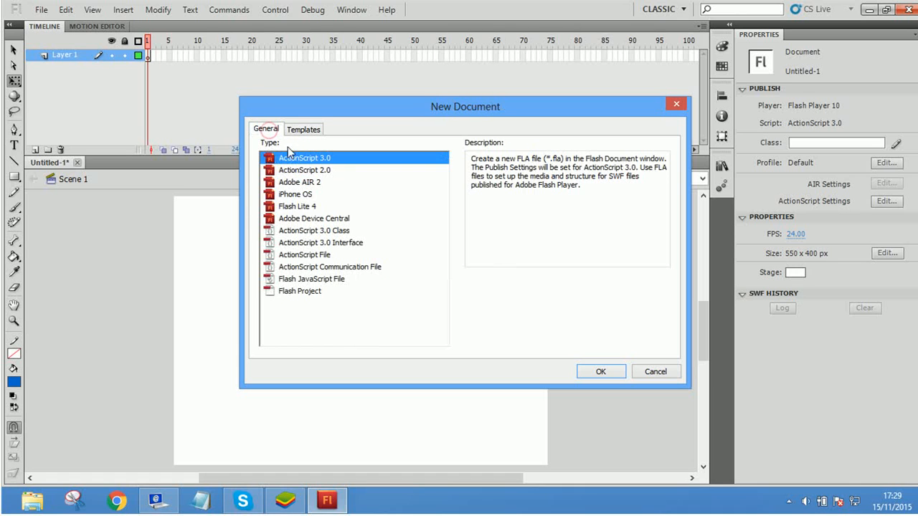
left_click(317, 173)
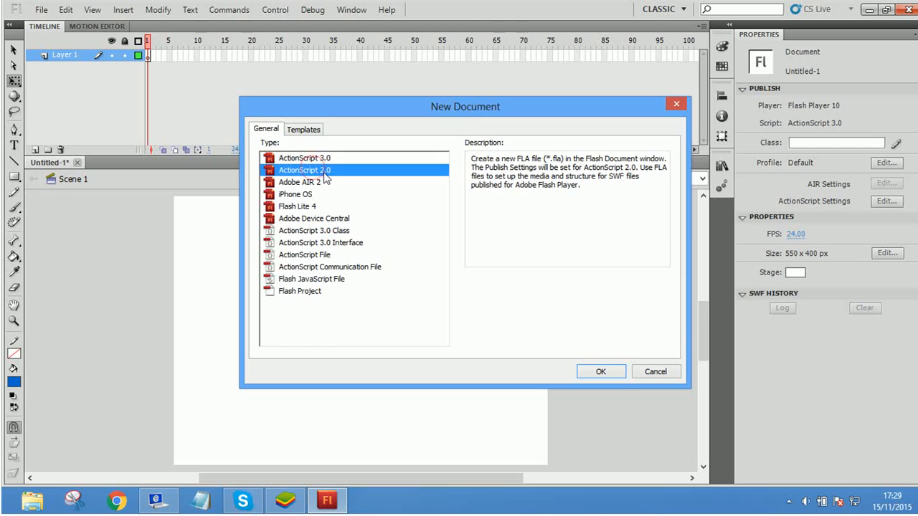
left_click(304, 158)
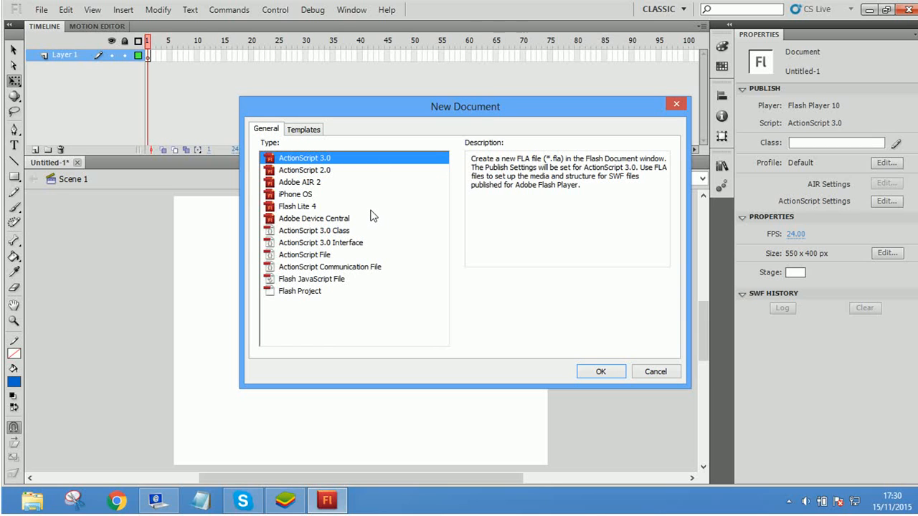
left_click(344, 231)
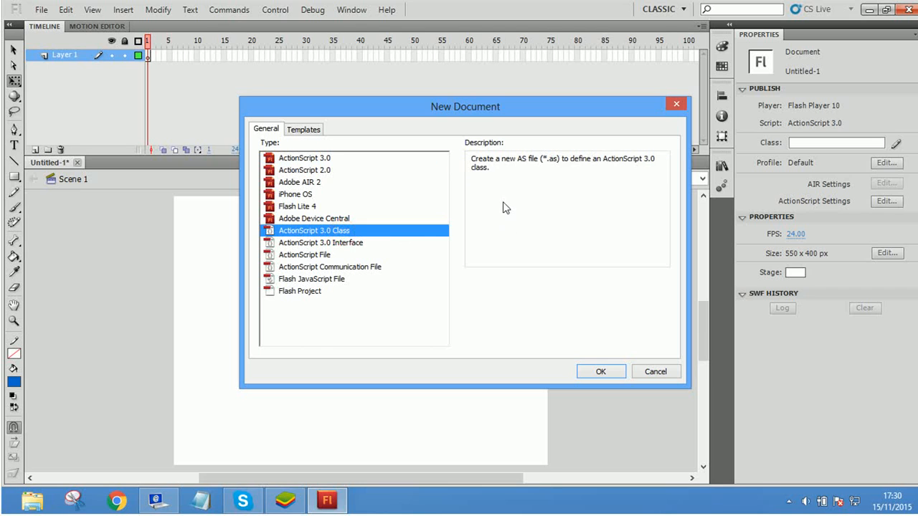
left_click(304, 158)
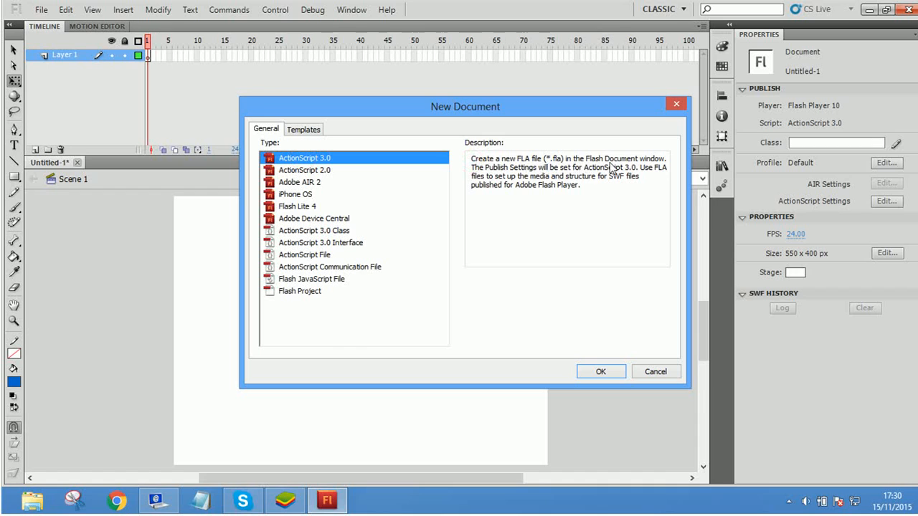
left_click(301, 174)
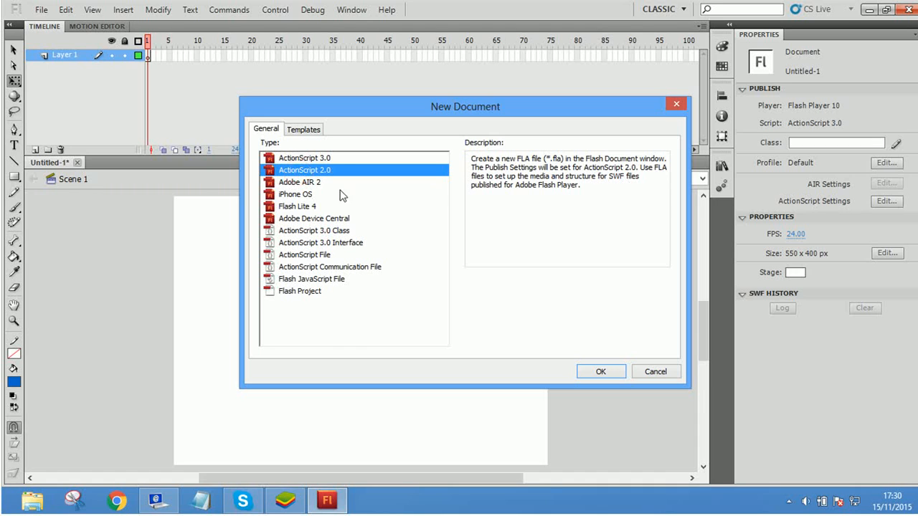
left_click(311, 164)
left_click(310, 171)
left_click(308, 194)
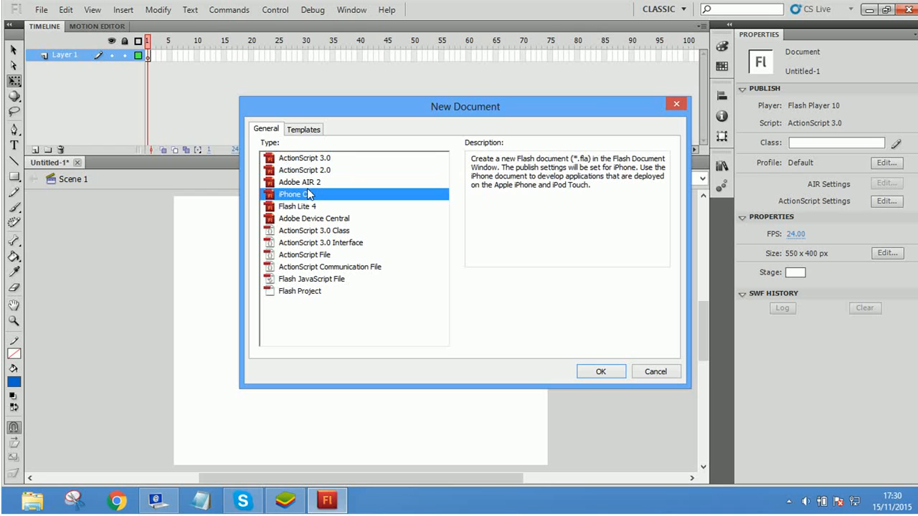
left_click(320, 242)
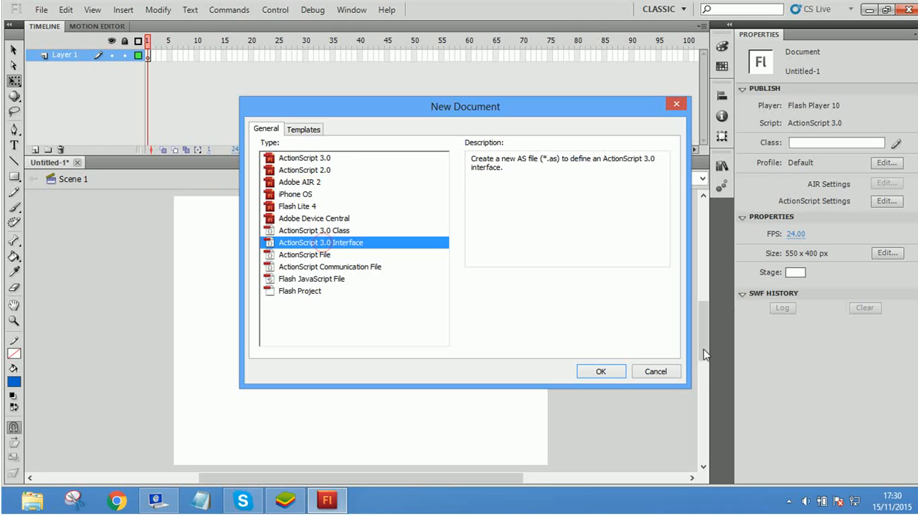
left_click(654, 372)
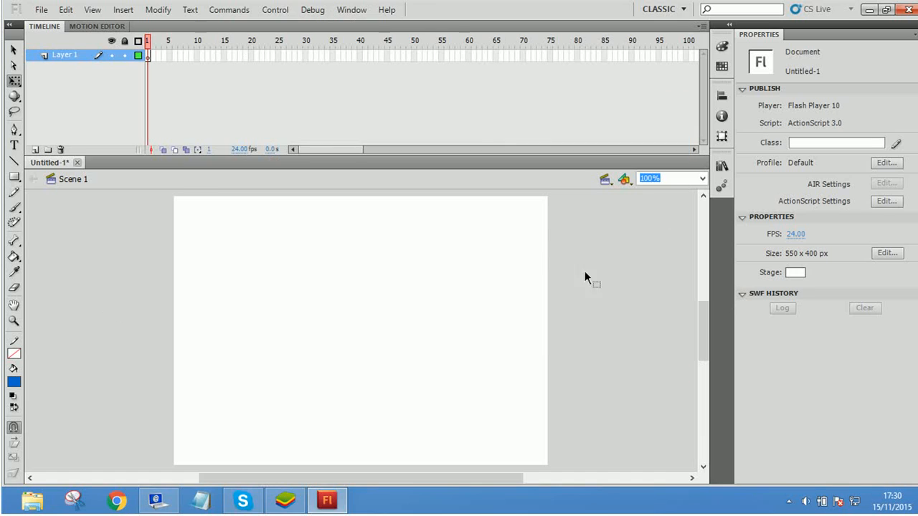
Step: Activate the Selection tool and examine the Motion Editor before returning to the Timeline
left_click(14, 51)
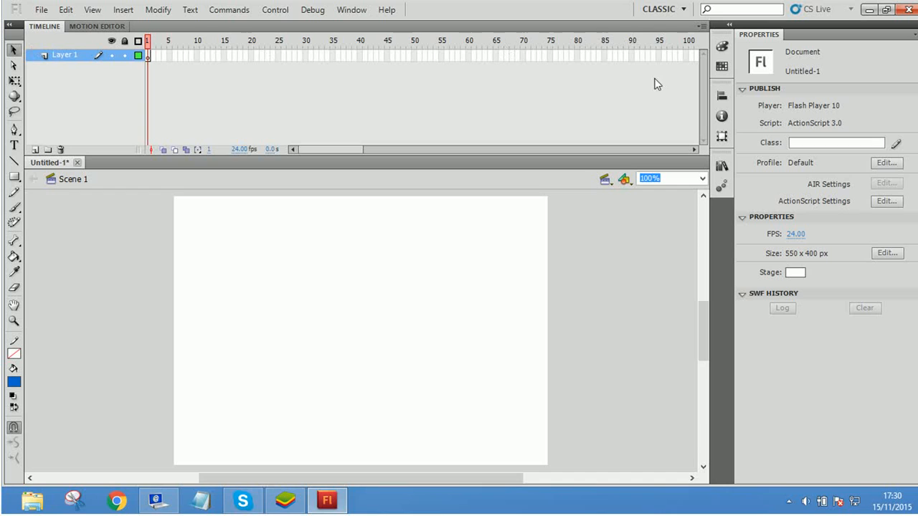
left_click(106, 26)
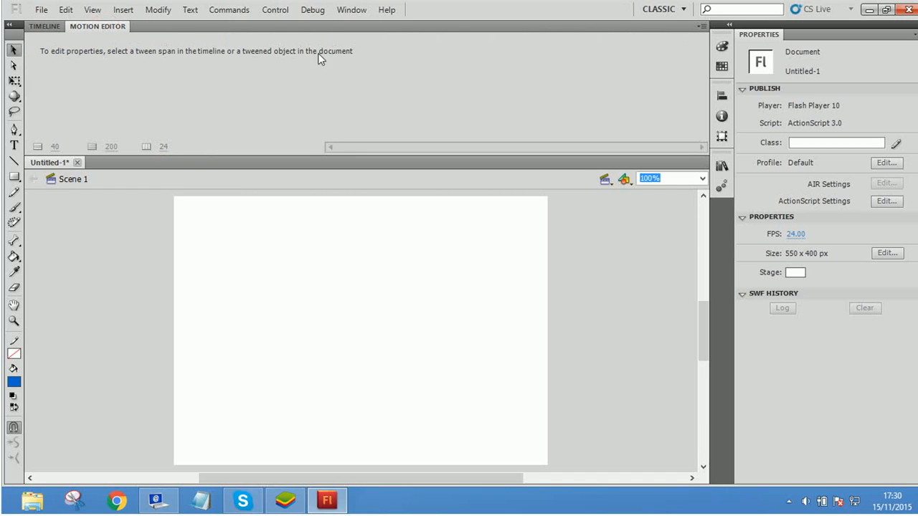
left_click(45, 27)
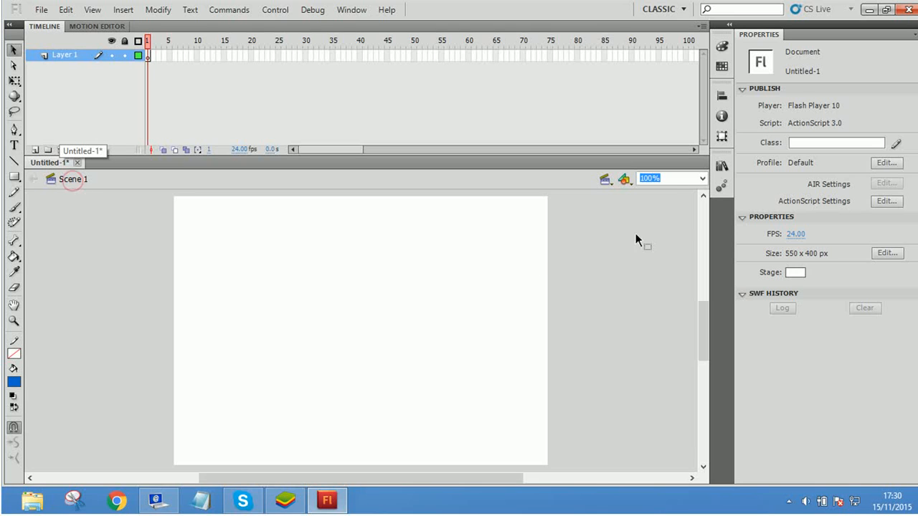
Step: View the stage at Fit in Window and 50% magnification, and return it to 100%
left_click(702, 179)
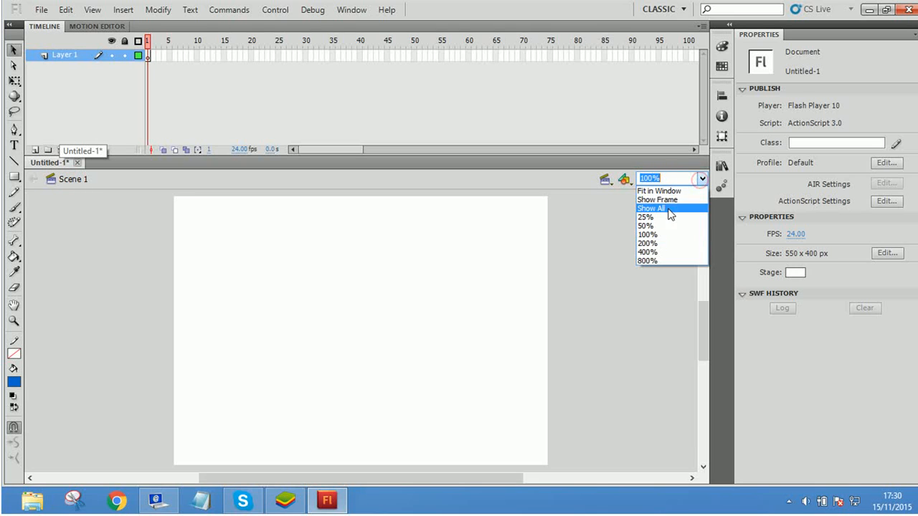
left_click(663, 190)
left_click(701, 182)
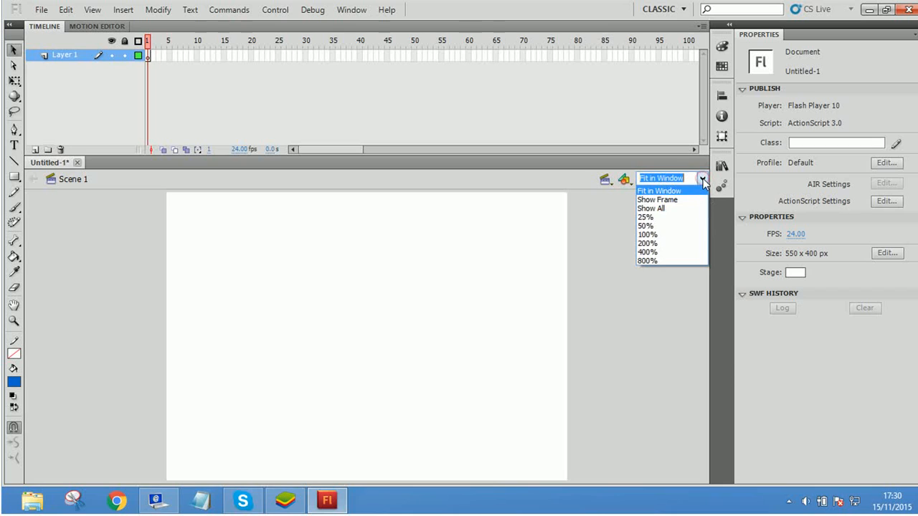
left_click(670, 224)
left_click(702, 182)
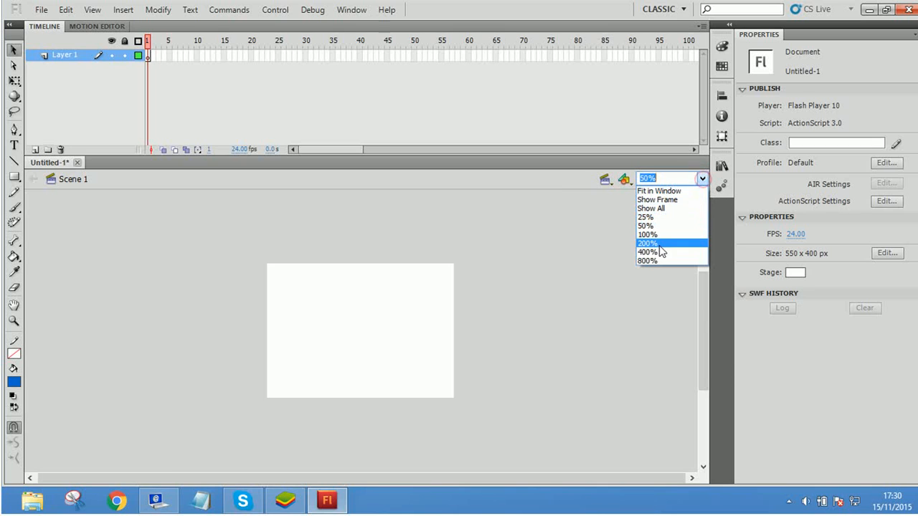
left_click(651, 238)
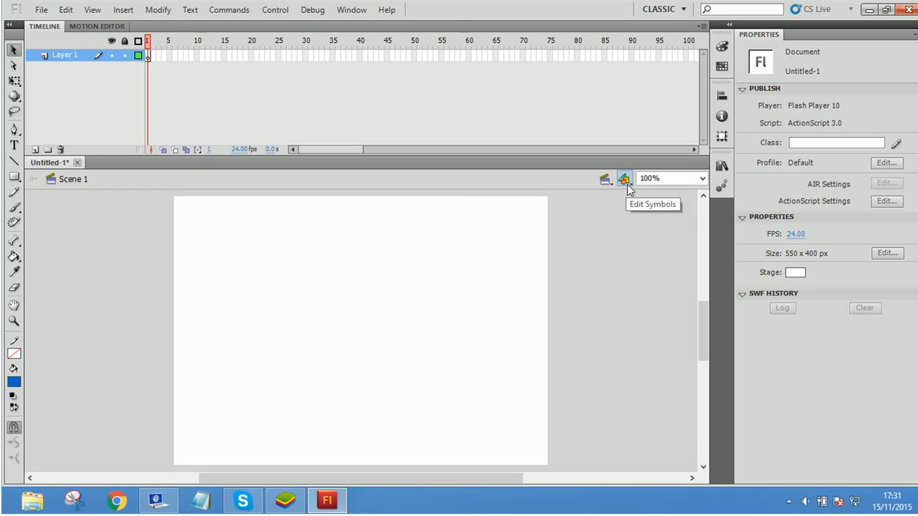
Step: Set the fill color to the light gray sampled from the interface
left_click(12, 51)
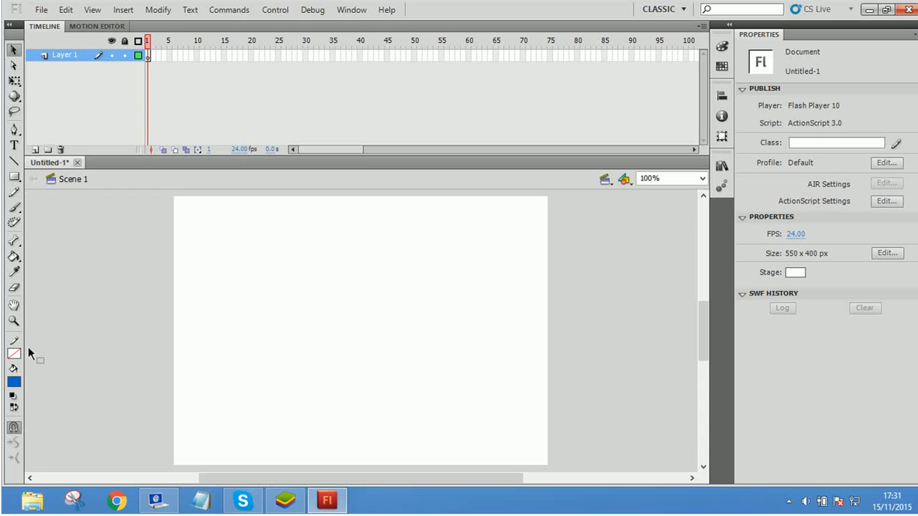
left_click(13, 381)
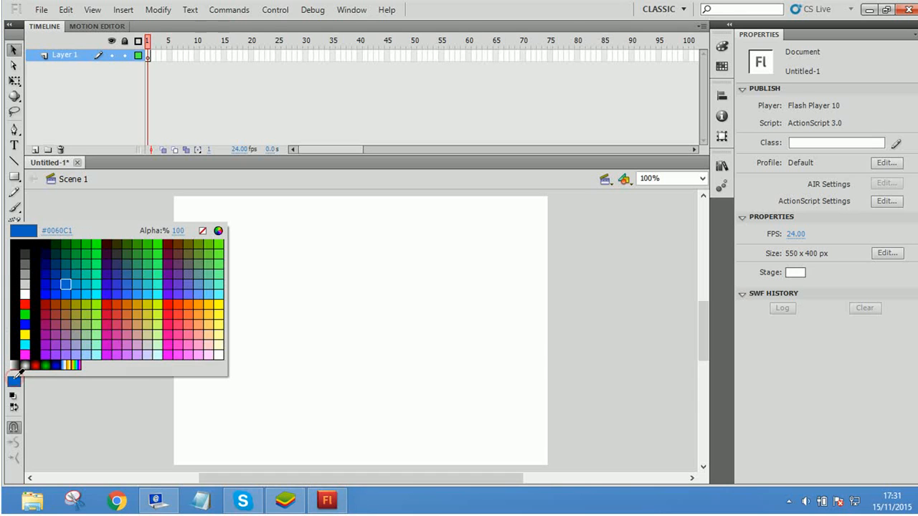
left_click(18, 86)
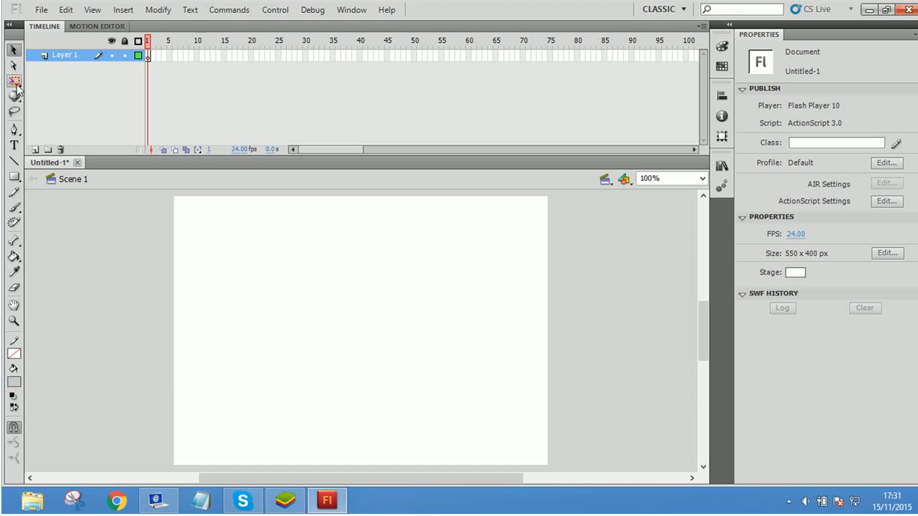
Step: Examine the Rectangle tool and the tool variants grouped under Pen, Free Transform, 3D Rotation, Bone and Paint Bucket
left_click(14, 178)
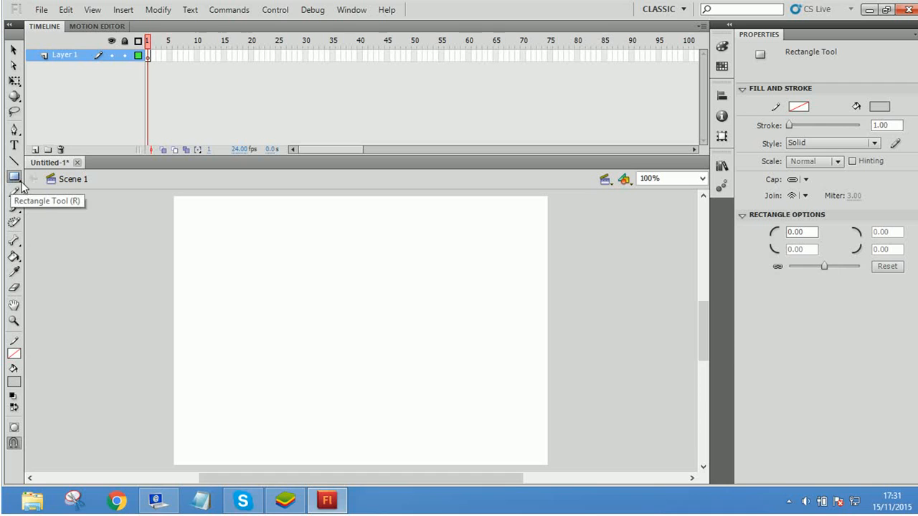
left_click(16, 132)
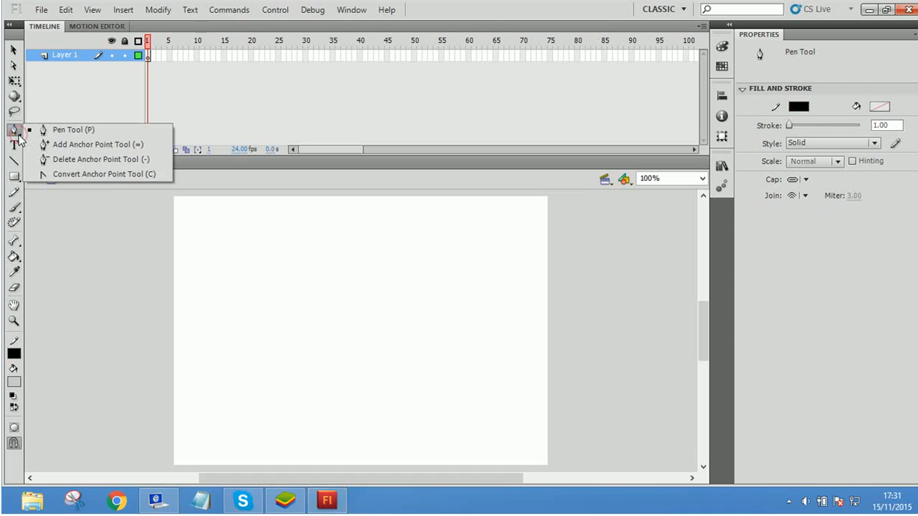
left_click(16, 82)
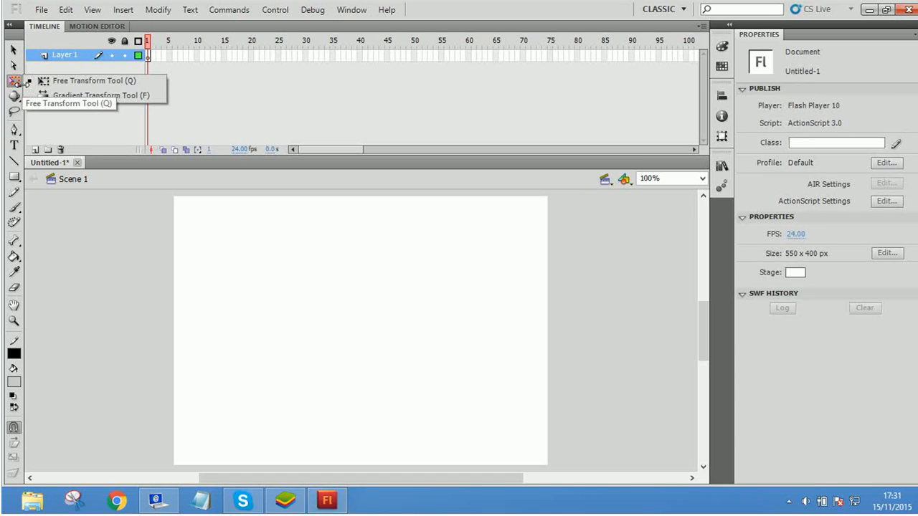
left_click(17, 101)
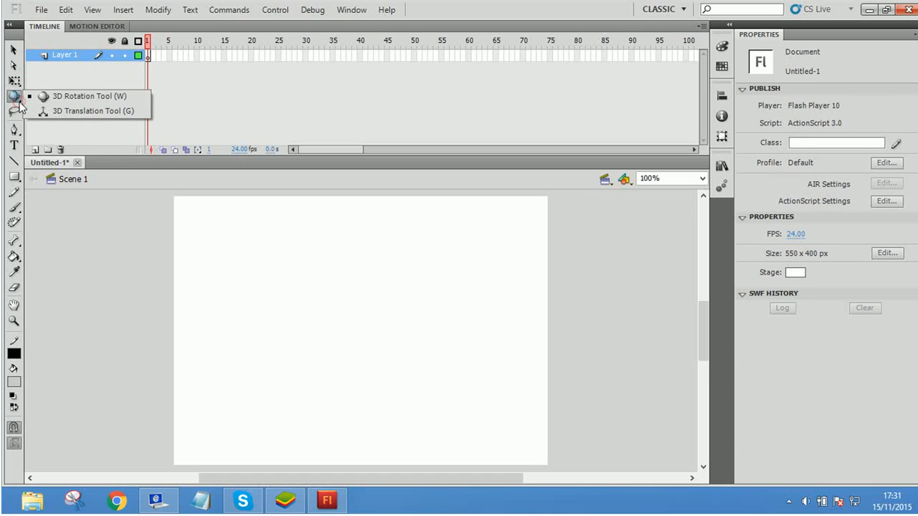
left_click(14, 241)
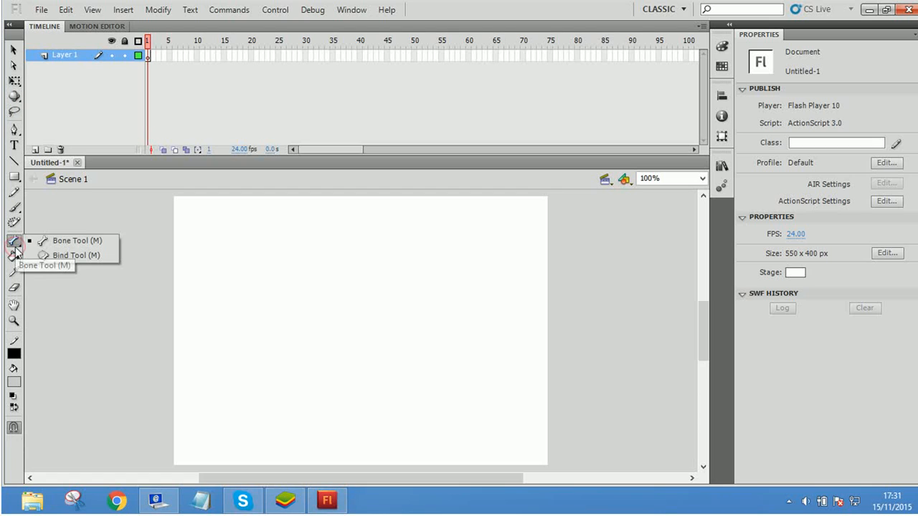
left_click(67, 304)
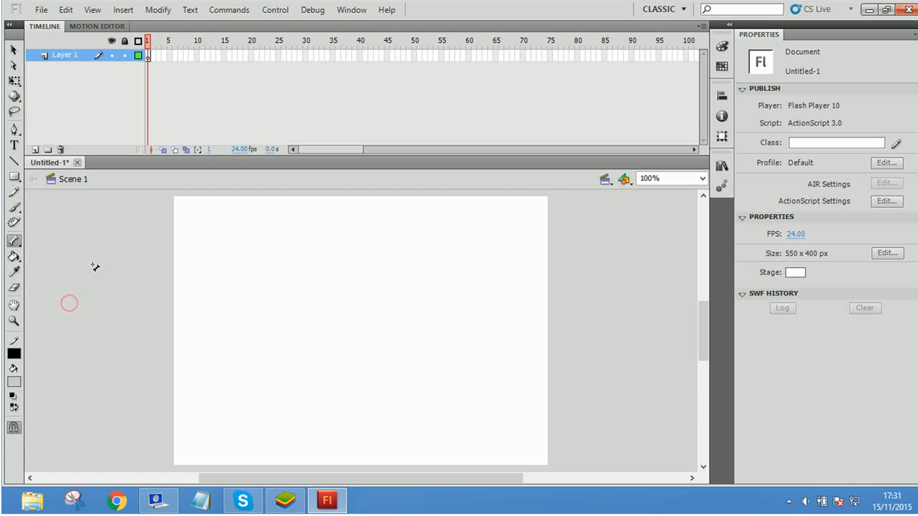
left_click(15, 259)
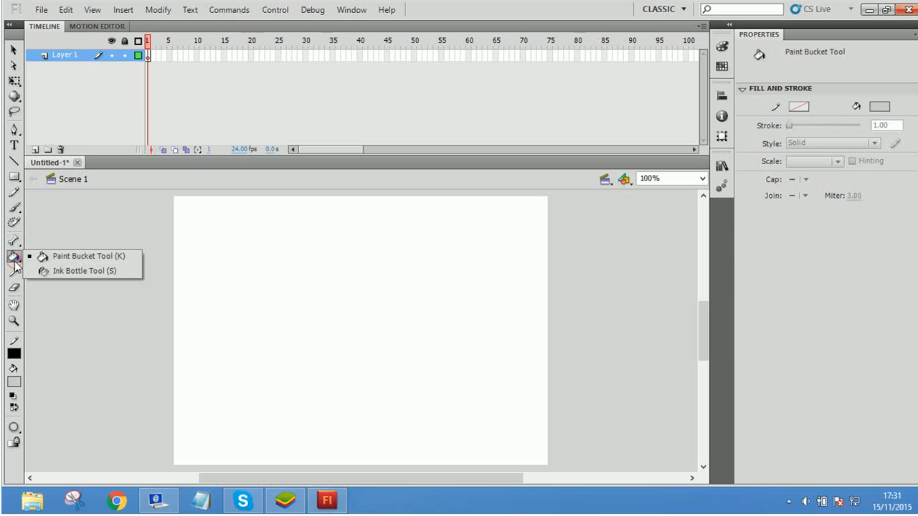
left_click(61, 216)
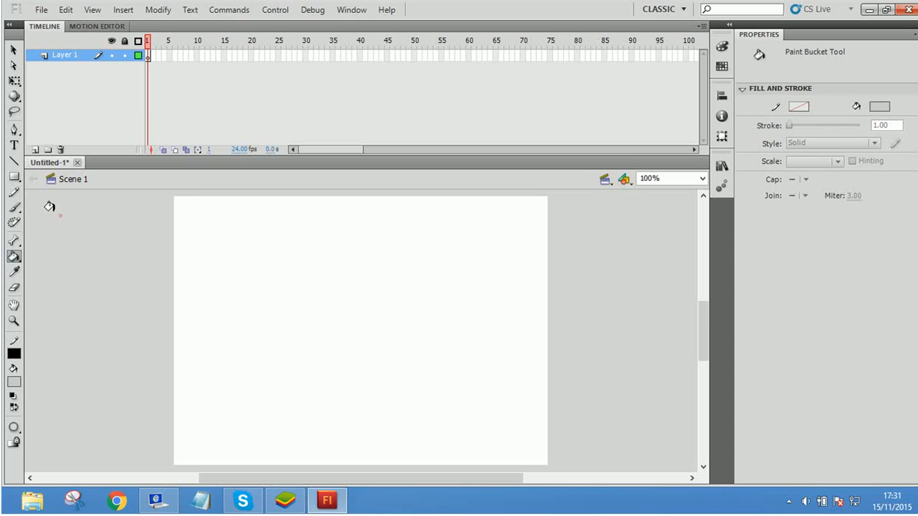
Step: Try the PolyStar tool, and draw a light gray rectangle with a solid black 1.00 stroke across the middle of the stage with the Rectangle tool
left_click(15, 179)
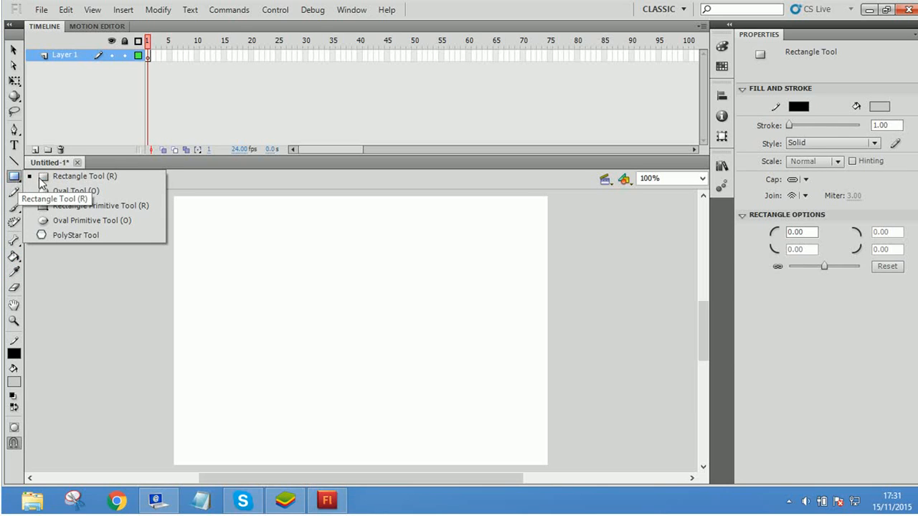
left_click(111, 235)
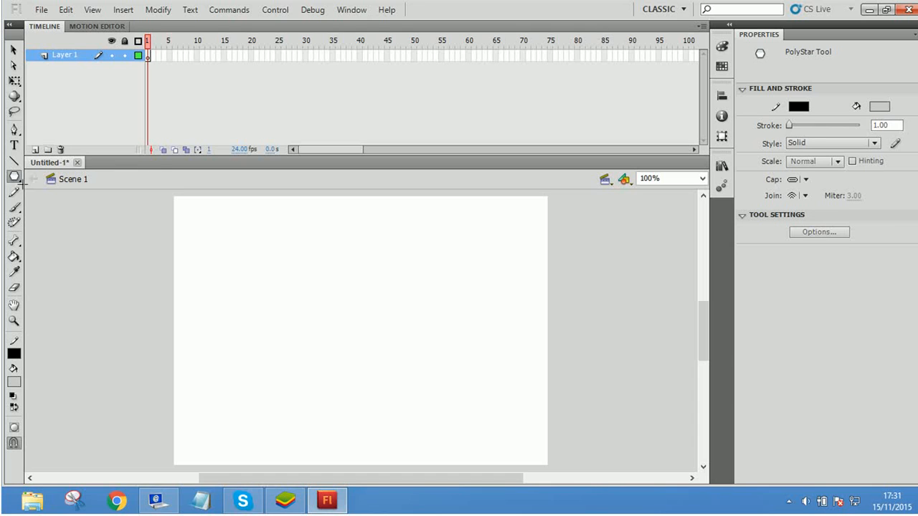
left_click(13, 176)
left_click(94, 177)
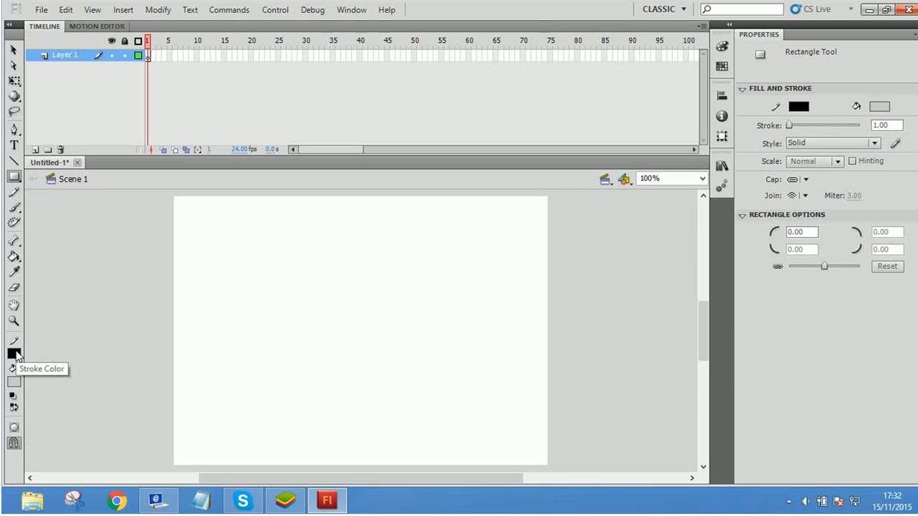
left_click_drag(221, 241, 445, 392)
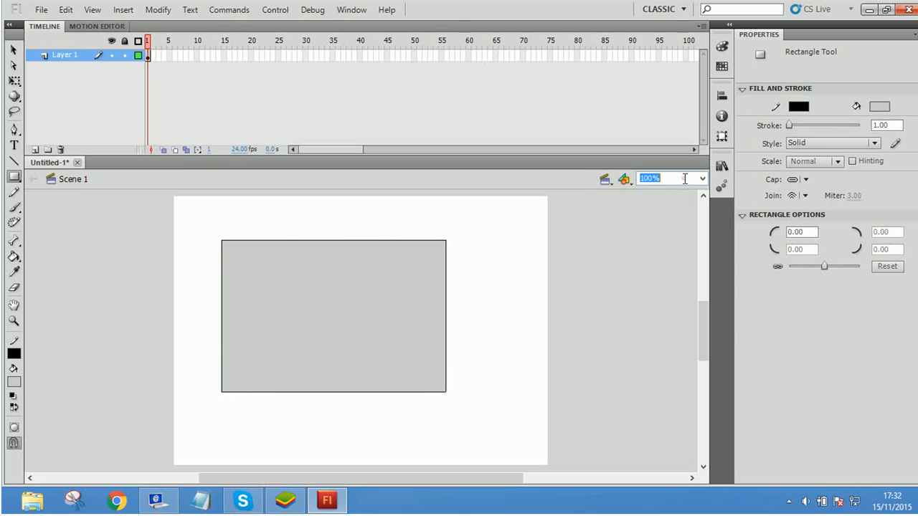
Step: Magnify the stage to 800% and inspect the black stroke at the rectangle's lower-right corner
left_click(485, 268)
key("super")
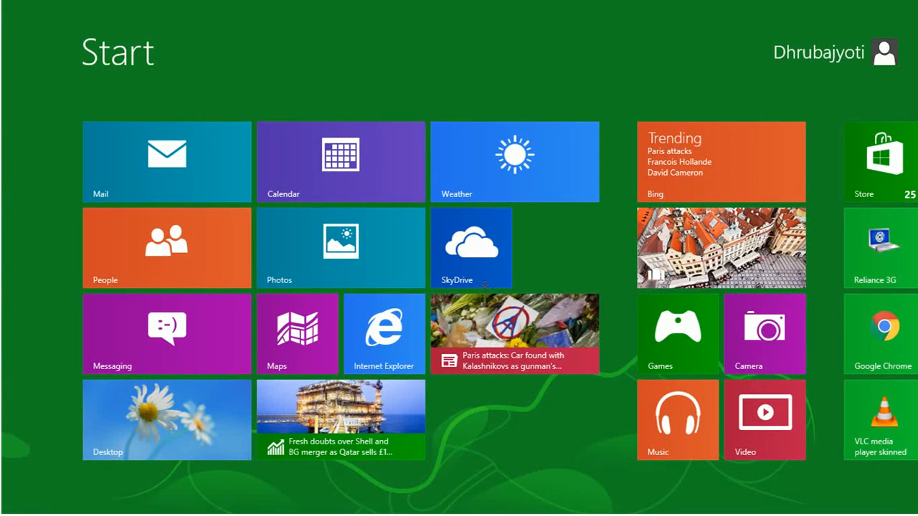
key("super")
key("ctrl+equal")
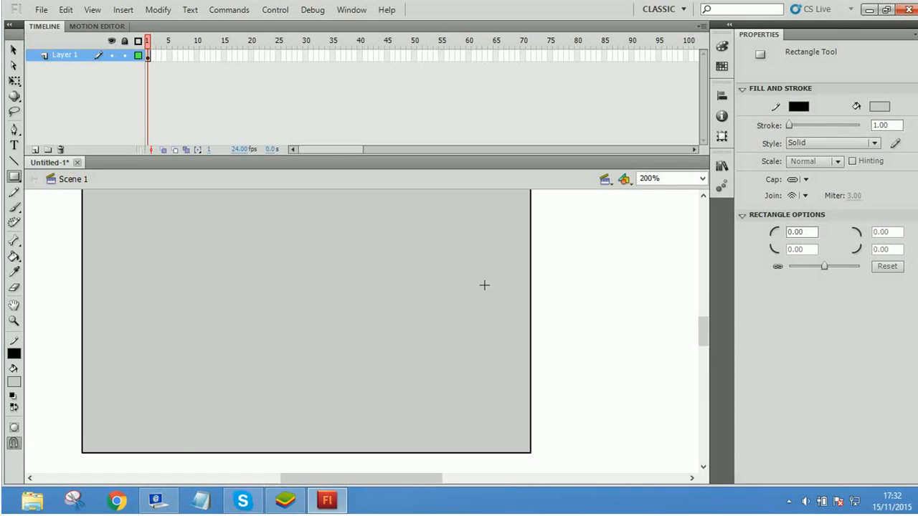
key("ctrl+equal")
key("ctrl+equal")
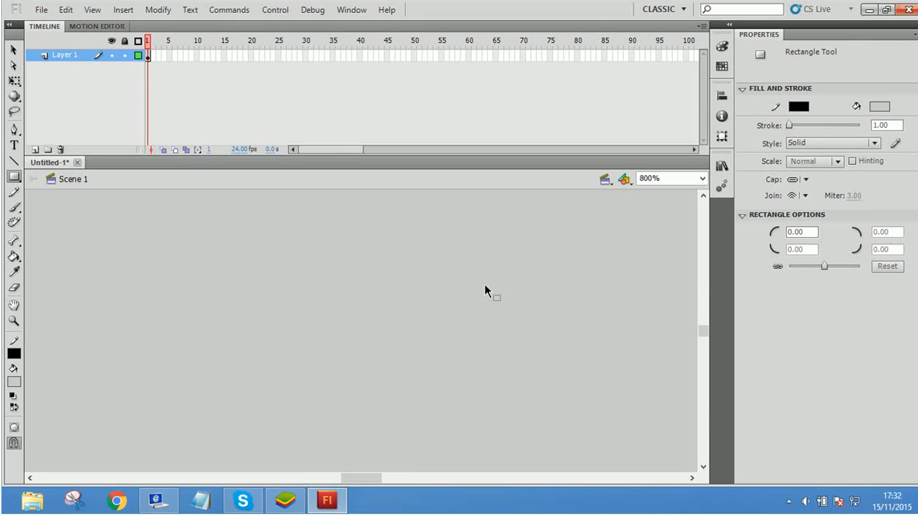
key("space")
left_click_drag(558, 411, 203, 253)
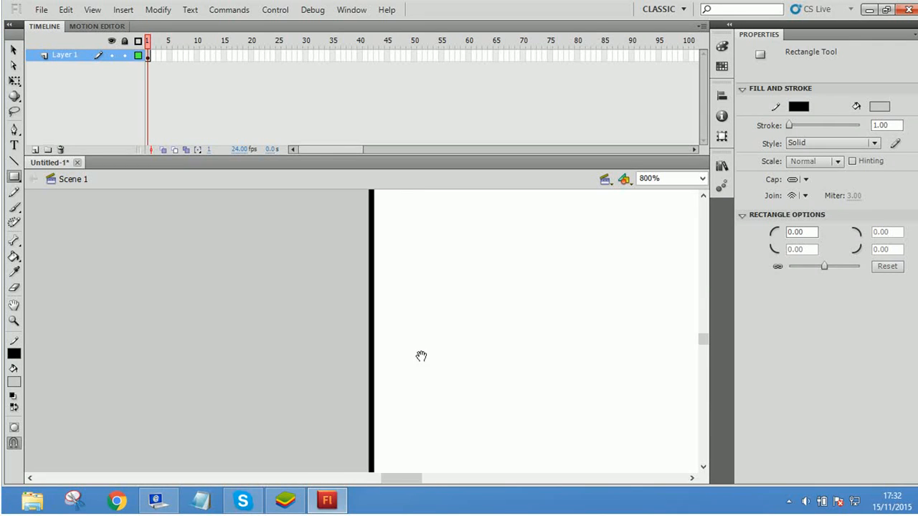
left_click_drag(430, 360, 465, 247)
left_click_drag(471, 405, 518, 390)
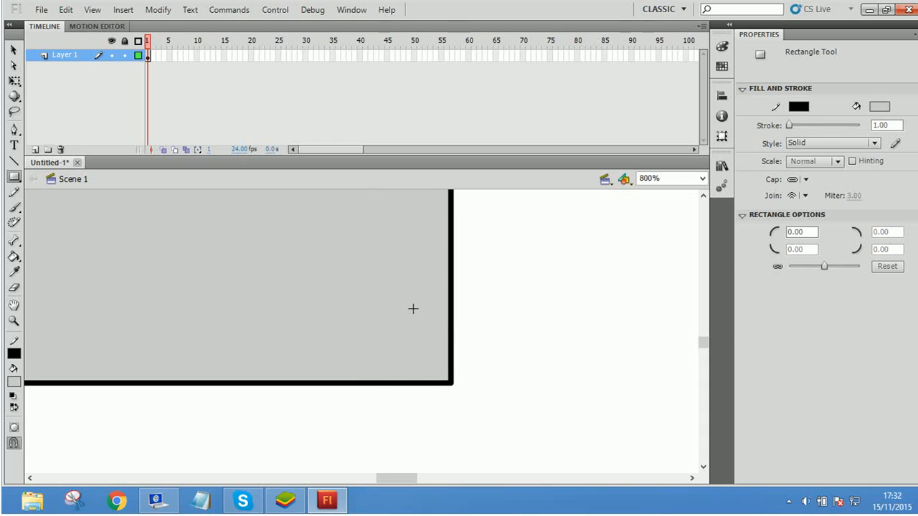
Step: Return the stage to 100% magnification and undo the light gray rectangle
key("ctrl+minus")
key("ctrl+minus")
key("ctrl+minus")
key("ctrl+minus")
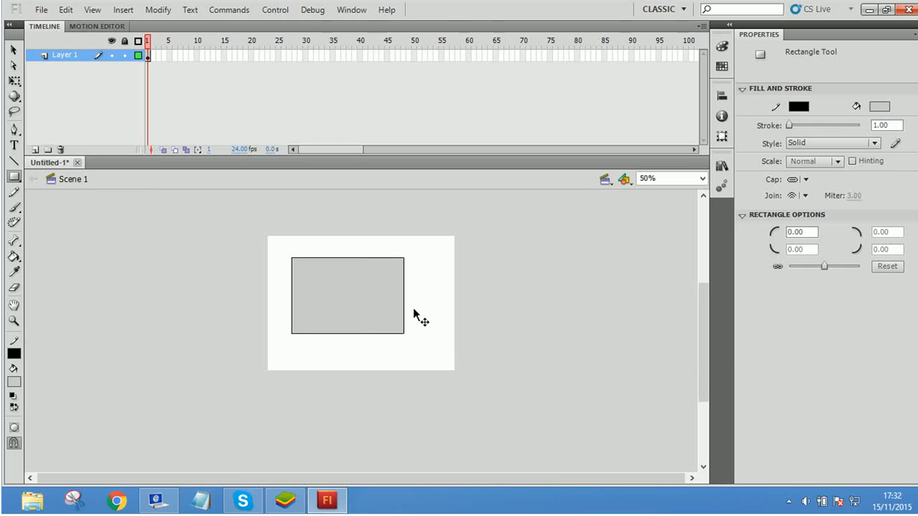
key("ctrl+equal")
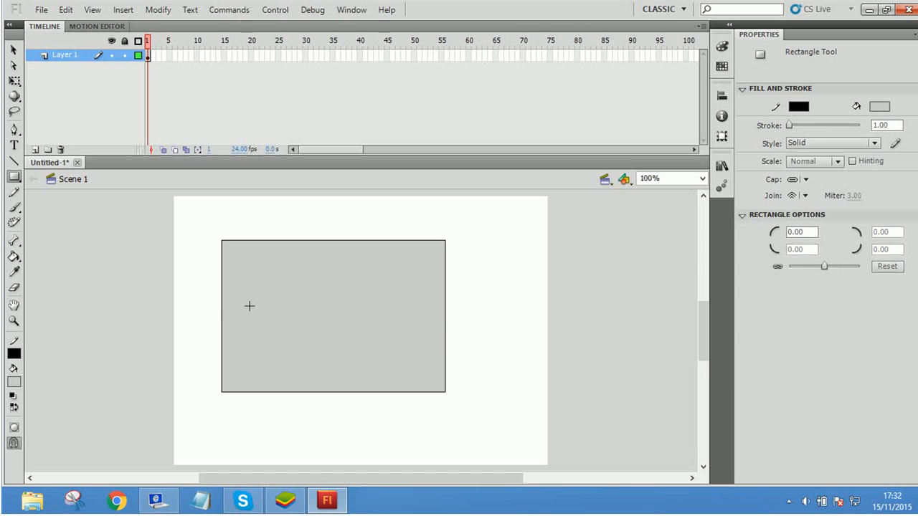
key("ctrl+z")
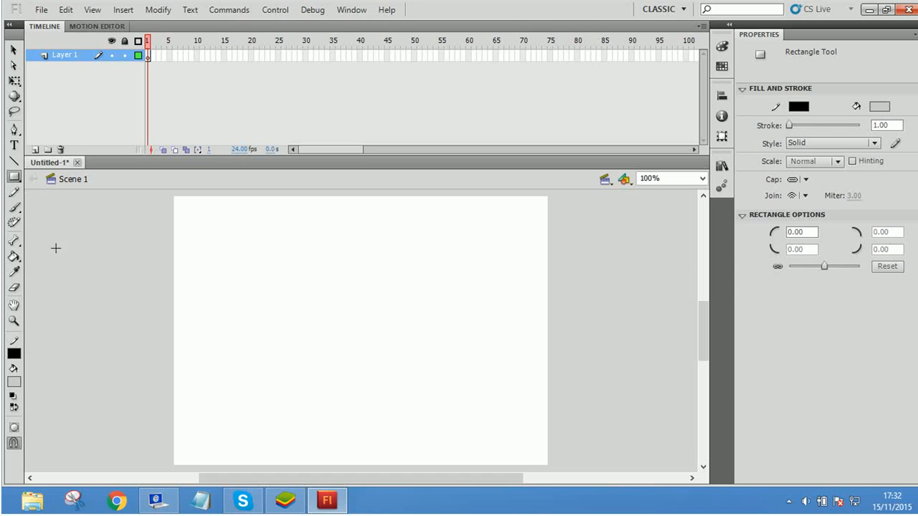
Step: Set the stroke color to none and the fill color to bright blue
left_click(22, 352)
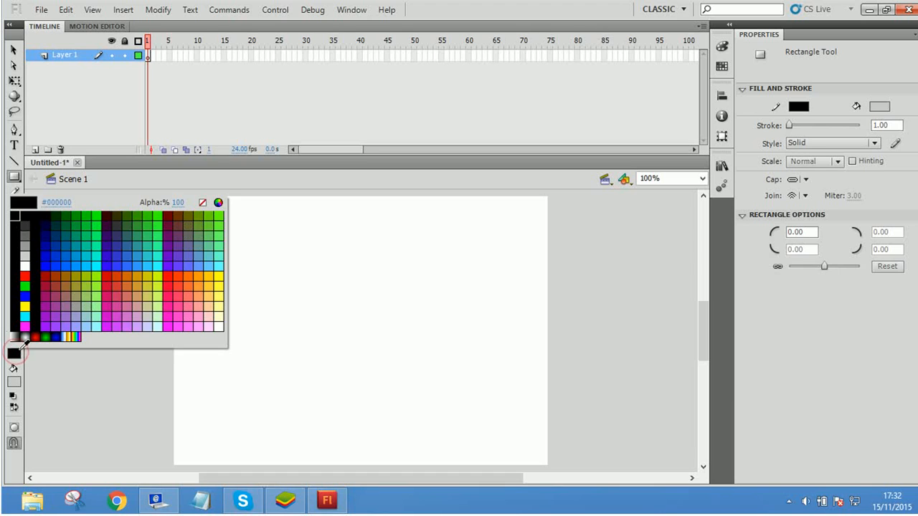
left_click(202, 204)
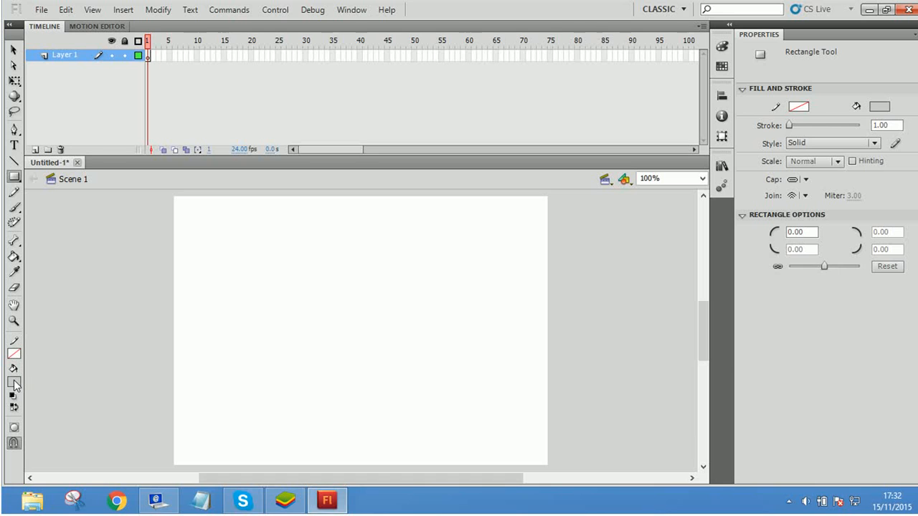
left_click(14, 384)
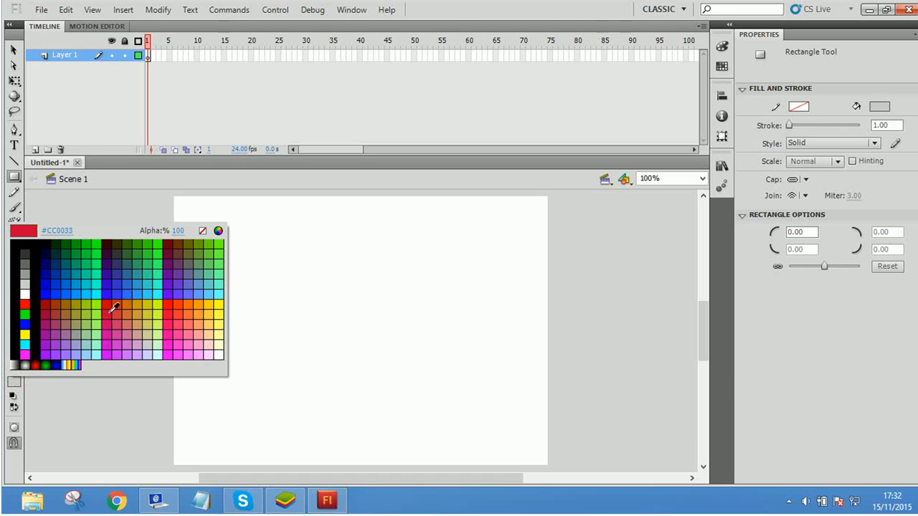
left_click(134, 288)
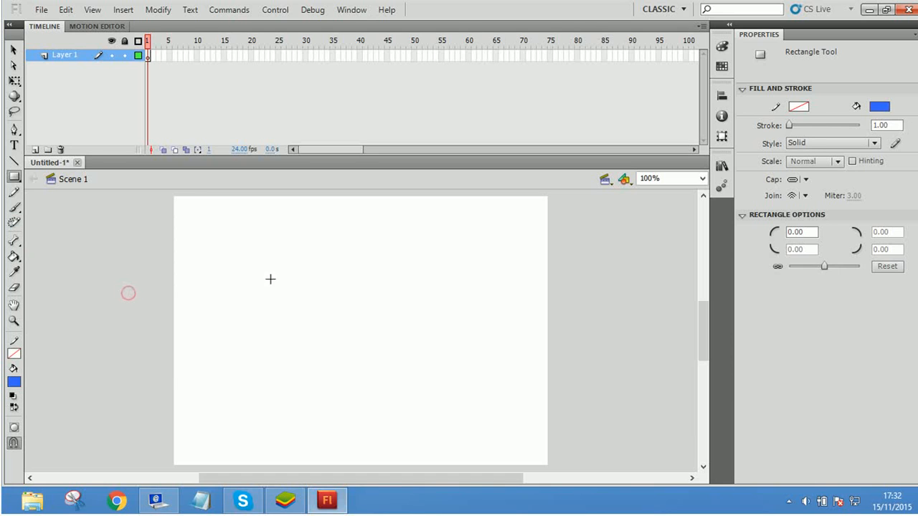
Step: Draw a blue rectangle in the stage's upper-left area and a blue circle overlapping its lower-right corner, together about 301 by 249 px
left_click(14, 176)
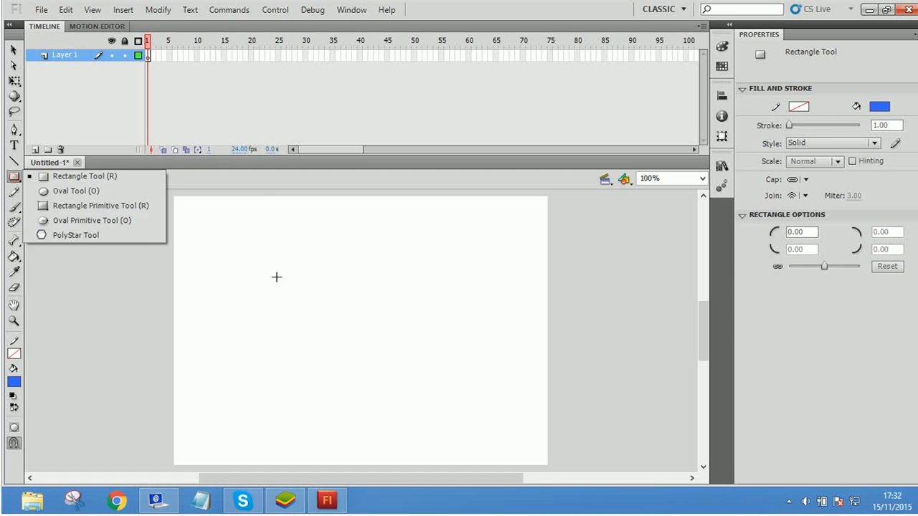
left_click_drag(215, 233, 366, 325)
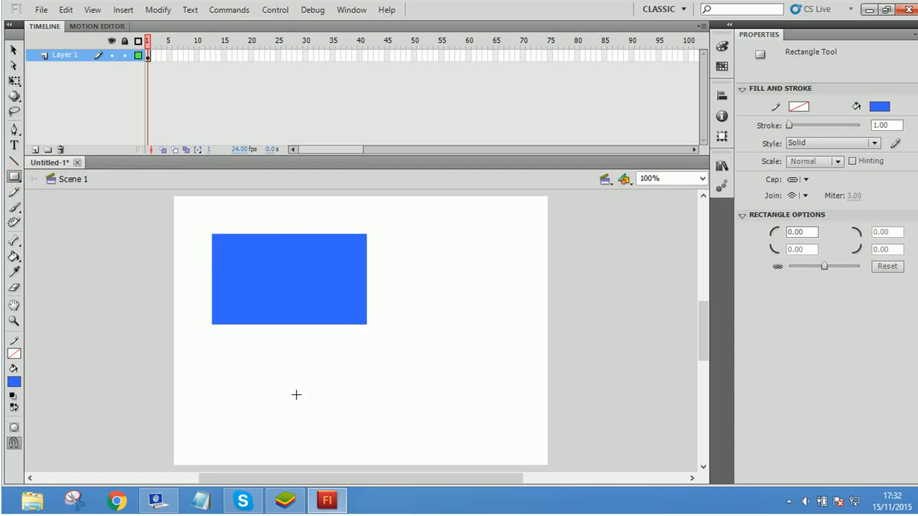
left_click(14, 176)
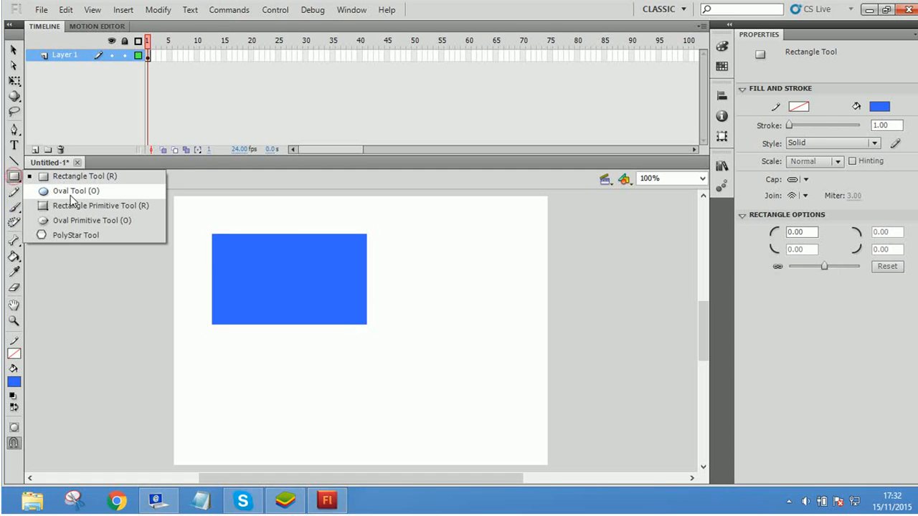
left_click(44, 190)
left_click_drag(277, 266, 418, 400)
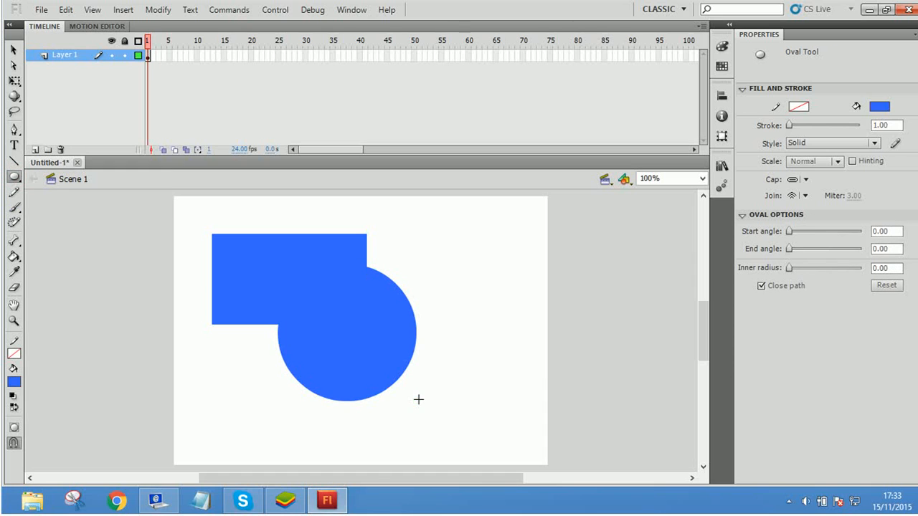
Step: Move the merged rectangle and circle with the Selection tool to about X 120, Y 53
left_click(14, 50)
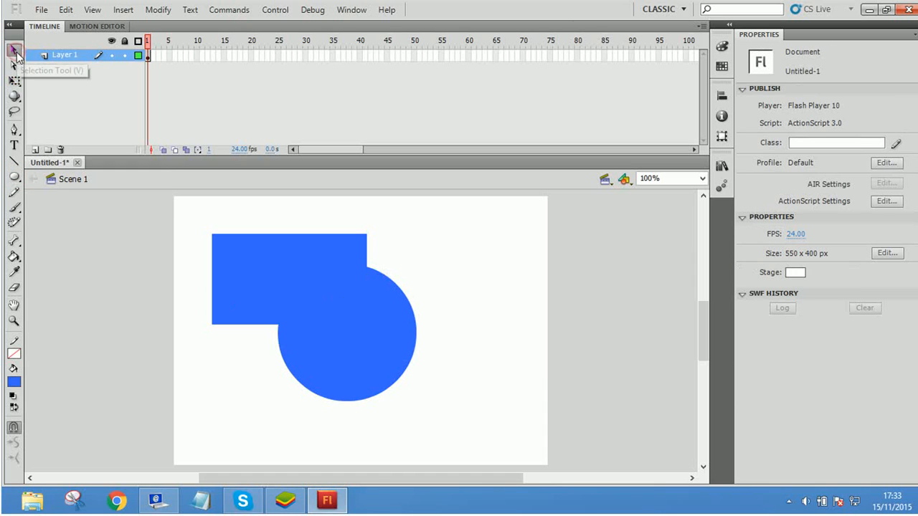
left_click(272, 316)
left_click_drag(272, 315, 301, 283)
left_click_drag(355, 306, 391, 320)
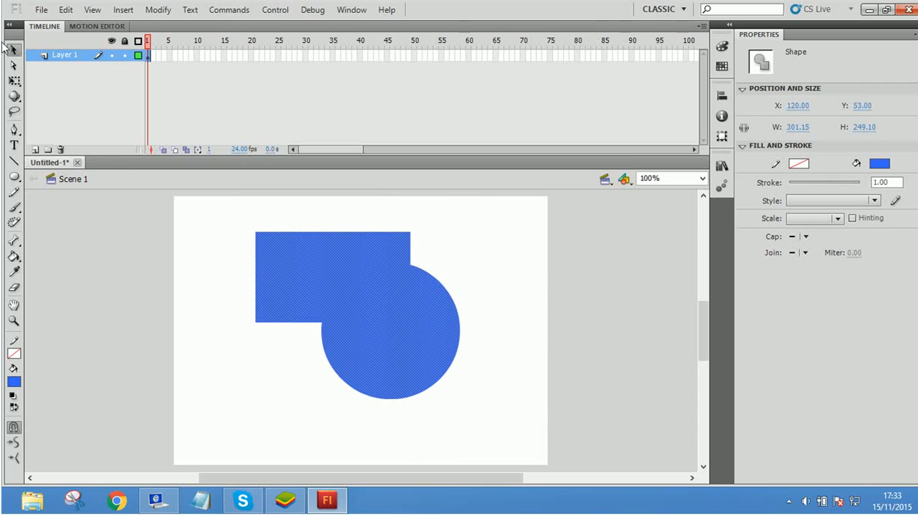
Step: Try reshaping the merged shape with the Subselection tool at the upper anchor point where rectangle and circle meet, and undo each change
left_click(15, 65)
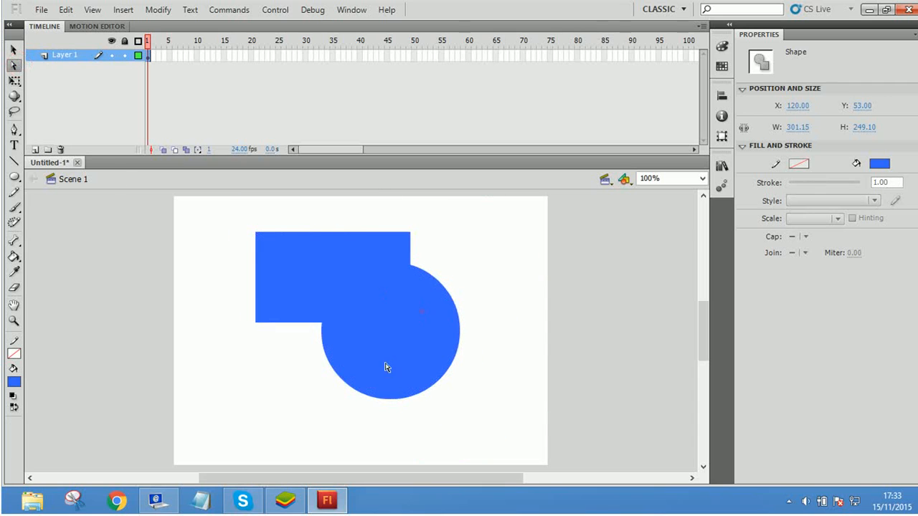
left_click(340, 324)
left_click_drag(410, 265, 449, 255)
key("ctrl+z")
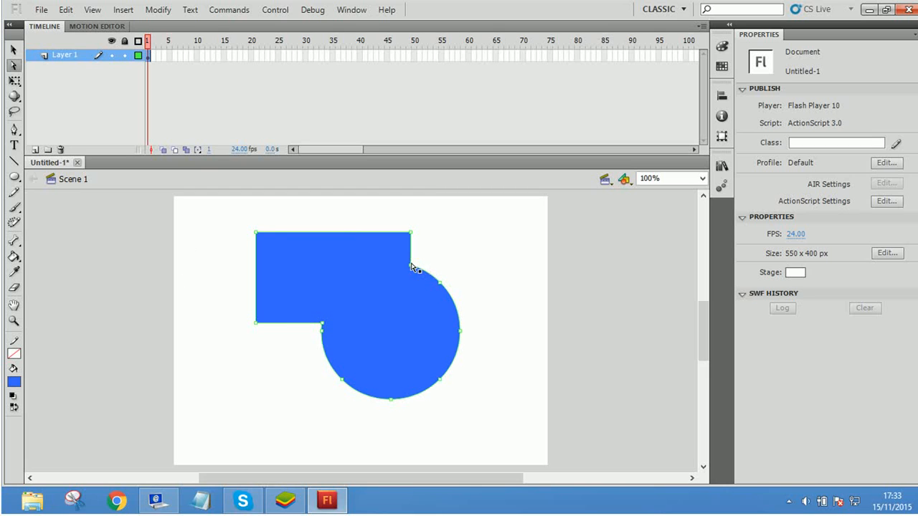
left_click_drag(412, 267, 473, 242)
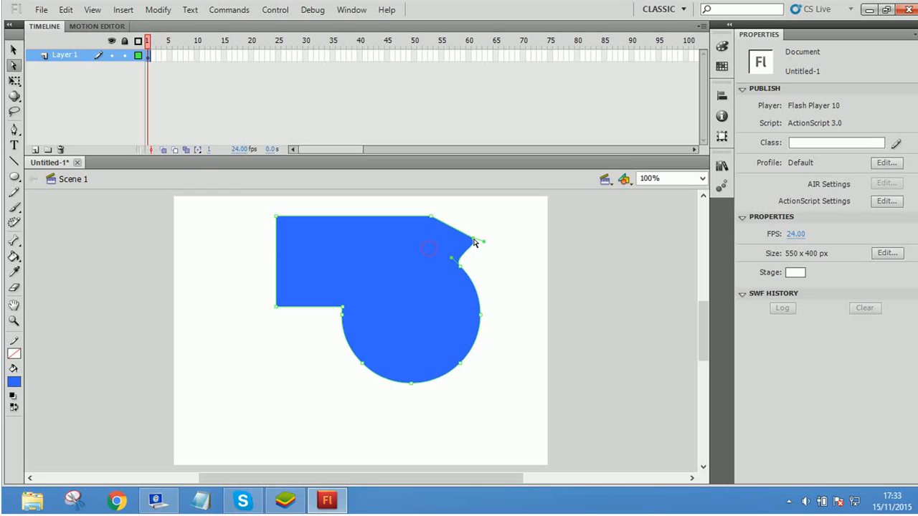
key("ctrl+z")
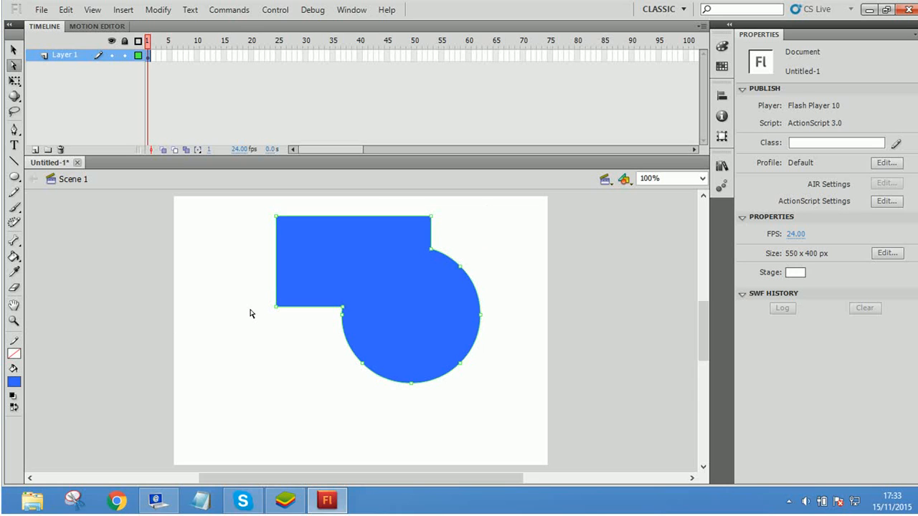
Step: Move the merged shape to about X 57, Y 101 with the Selection tool and delete it
left_click_drag(360, 328, 362, 329)
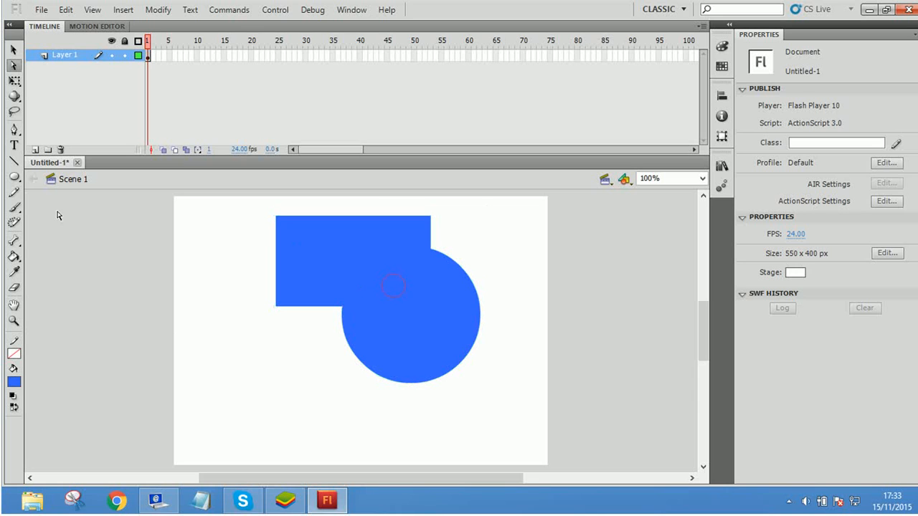
left_click(13, 49)
left_click_drag(393, 273, 329, 321)
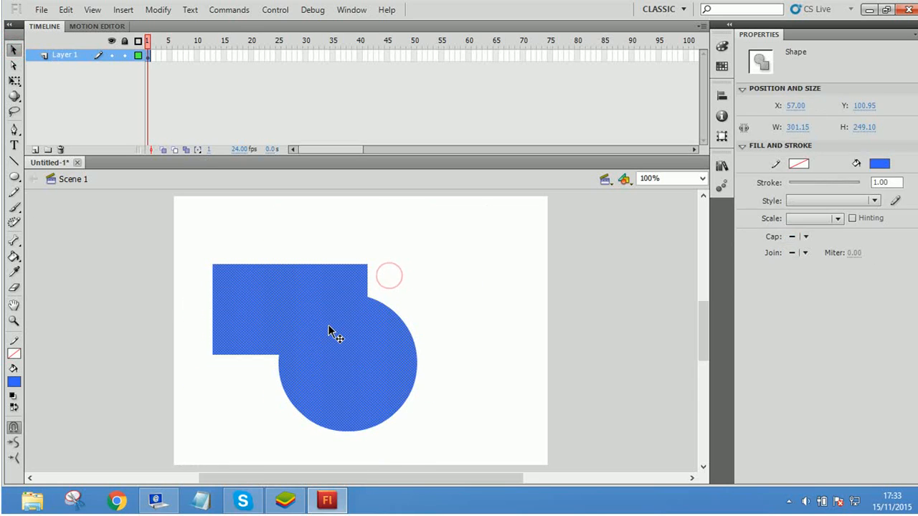
key("Delete")
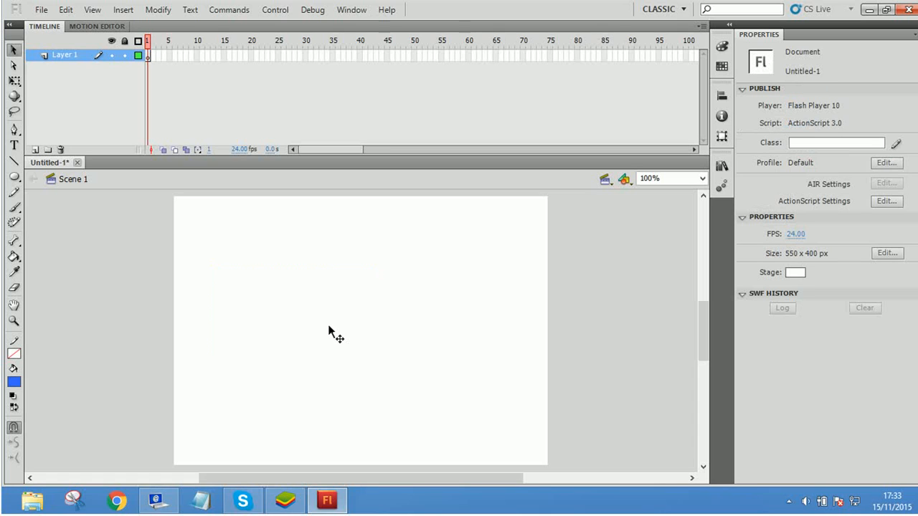
left_click(328, 324)
Step: Draw a blue rectangle without stroke, about 179 by 136 px, in the stage's upper-left area with the Rectangle tool
left_click(14, 176)
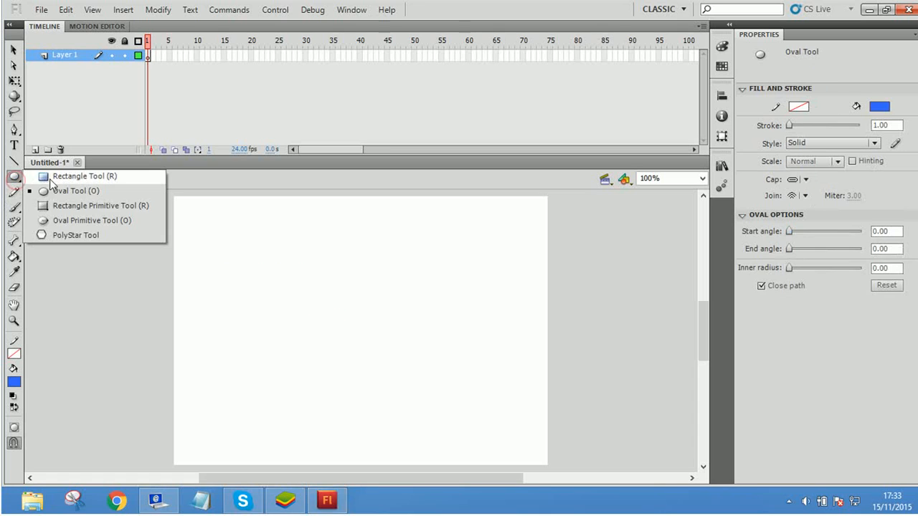
left_click(51, 177)
left_click_drag(293, 292, 342, 320)
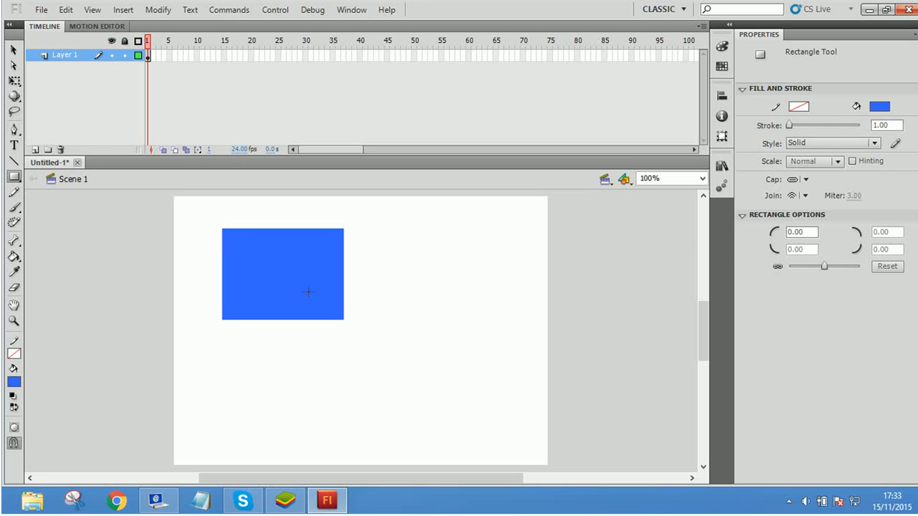
Step: Examine the context commands offered for the blue rectangle, also with the Selection and Subselection tools, and dismiss the desktop notification
right_click(287, 265)
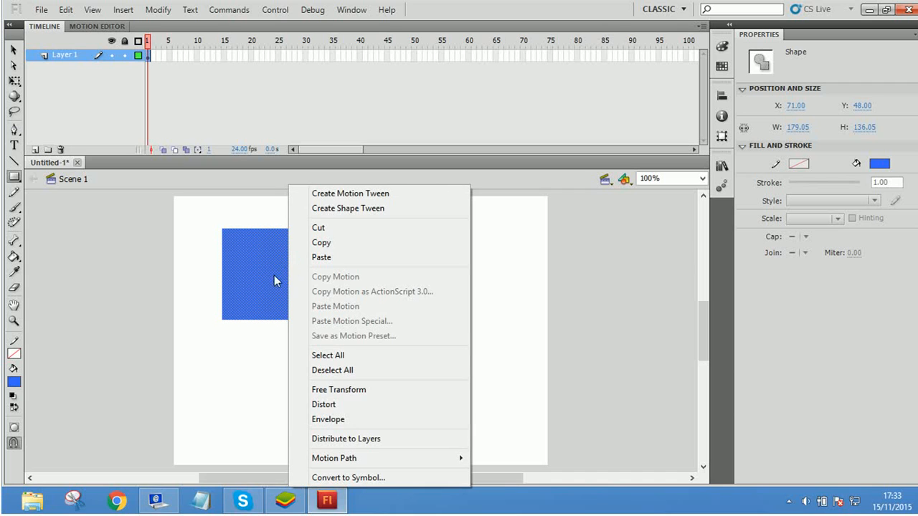
left_click(268, 277)
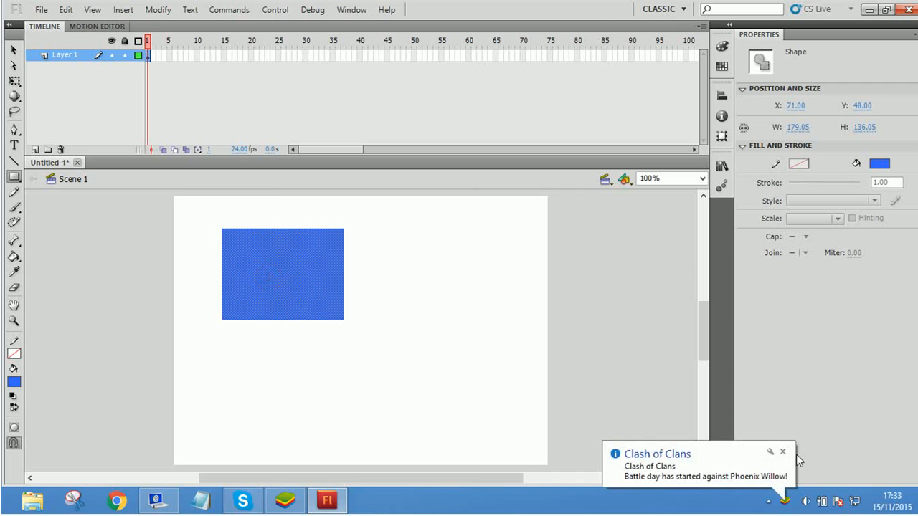
left_click(782, 452)
left_click(13, 49)
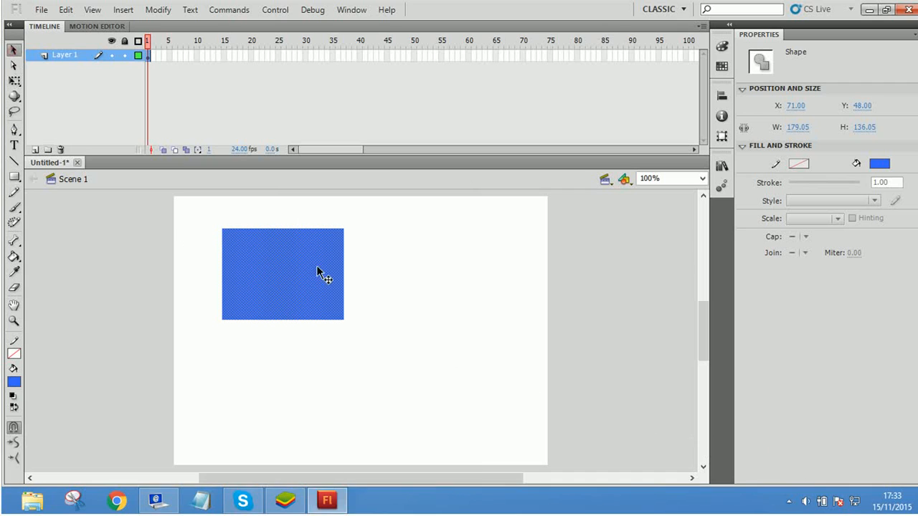
right_click(272, 255)
left_click(240, 263)
left_click(14, 66)
right_click(280, 258)
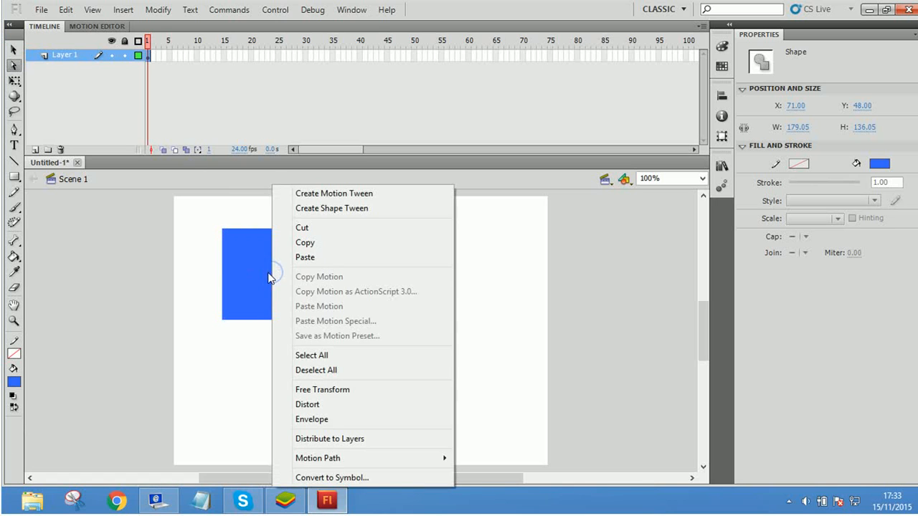
left_click(270, 272)
left_click(394, 260)
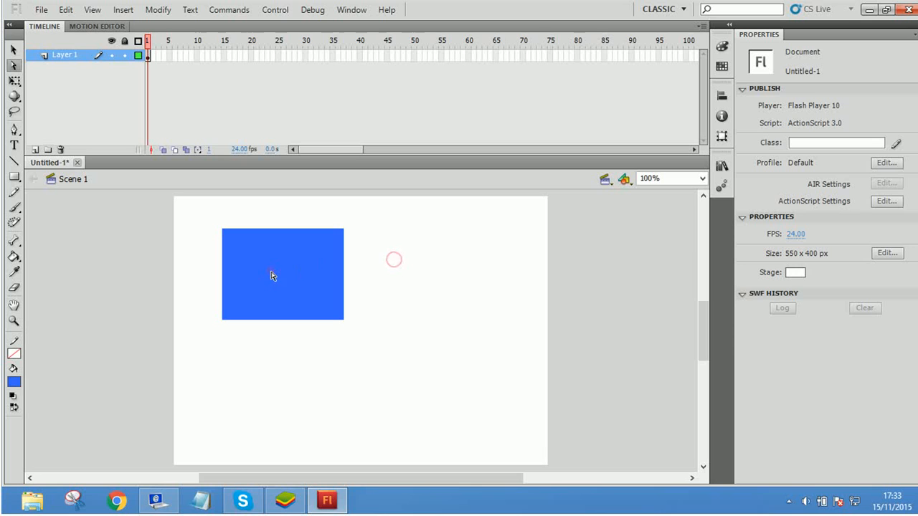
left_click(270, 272)
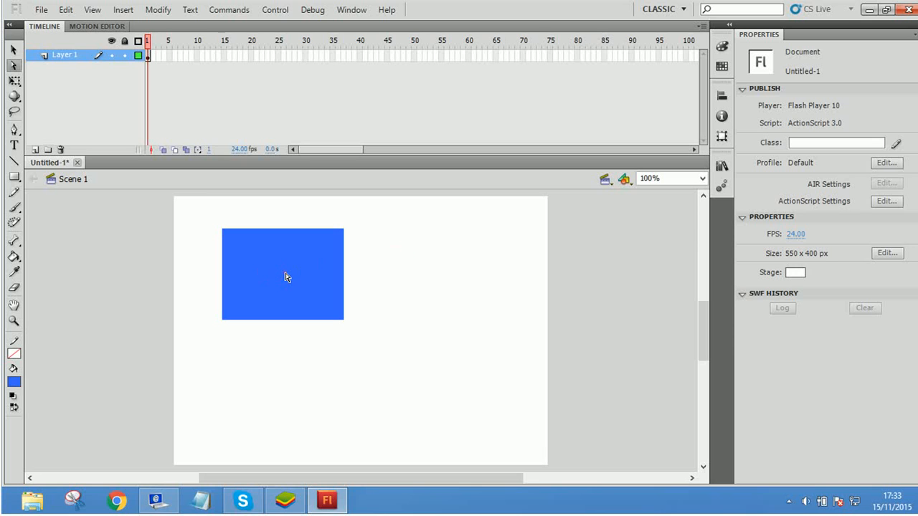
Step: Examine the Window, Control, Commands and Modify command groups, and switch back to the Selection tool
left_click(351, 10)
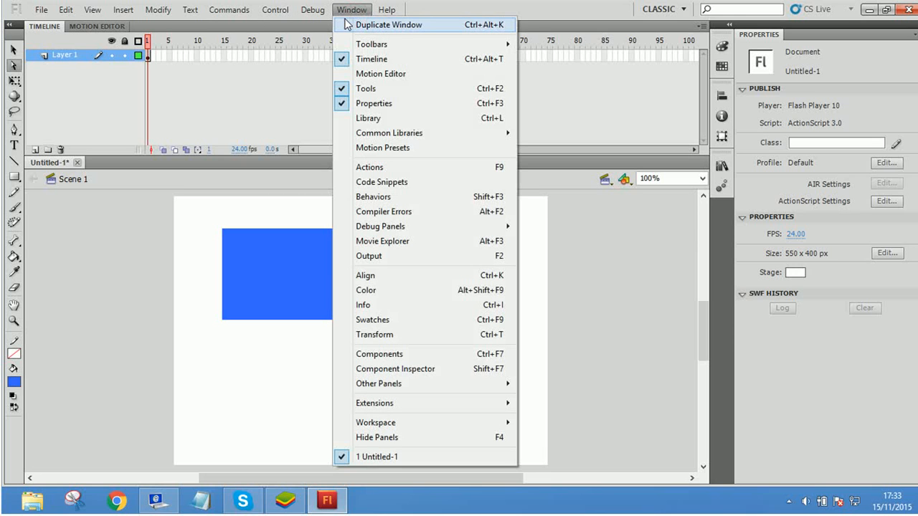
mouse_move(272, 16)
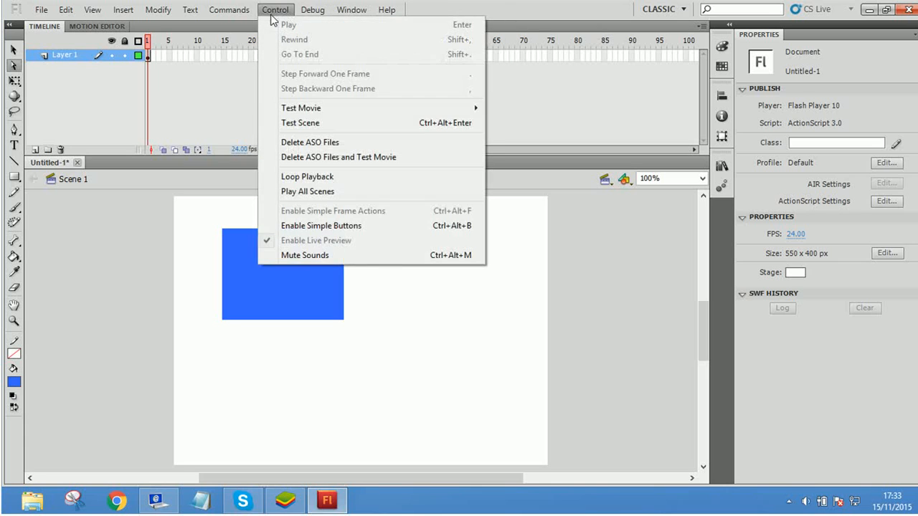
mouse_move(236, 18)
key("Escape")
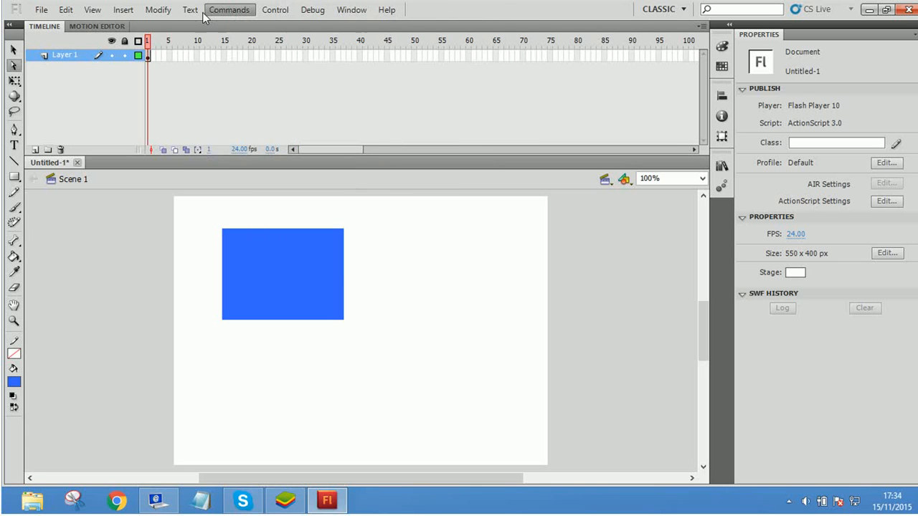
left_click(156, 11)
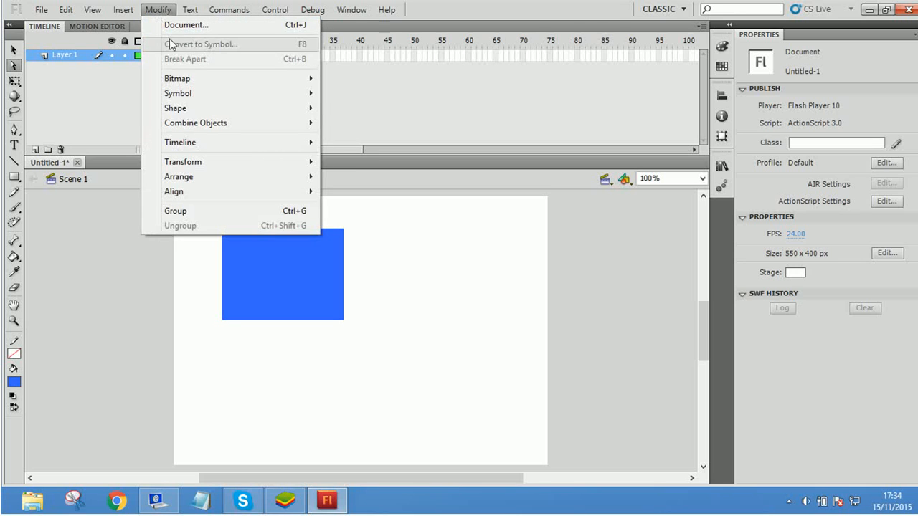
mouse_move(205, 101)
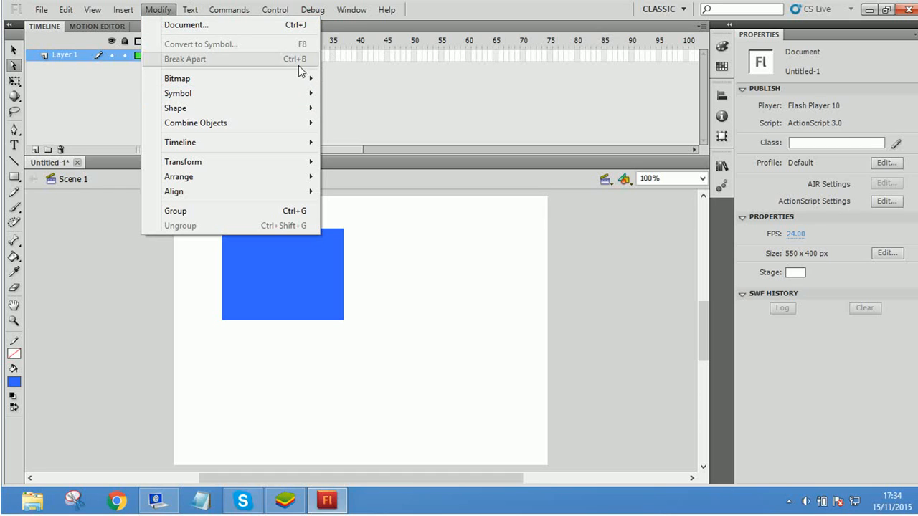
left_click(299, 273)
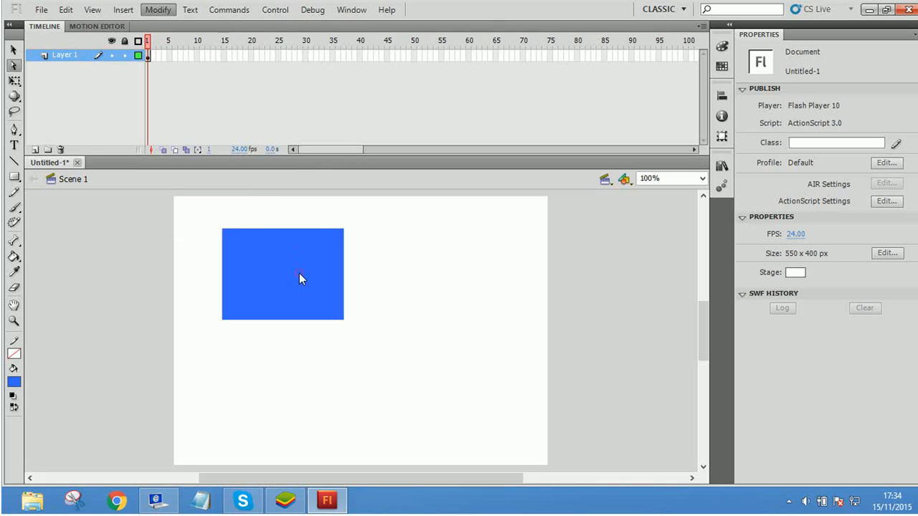
left_click(13, 49)
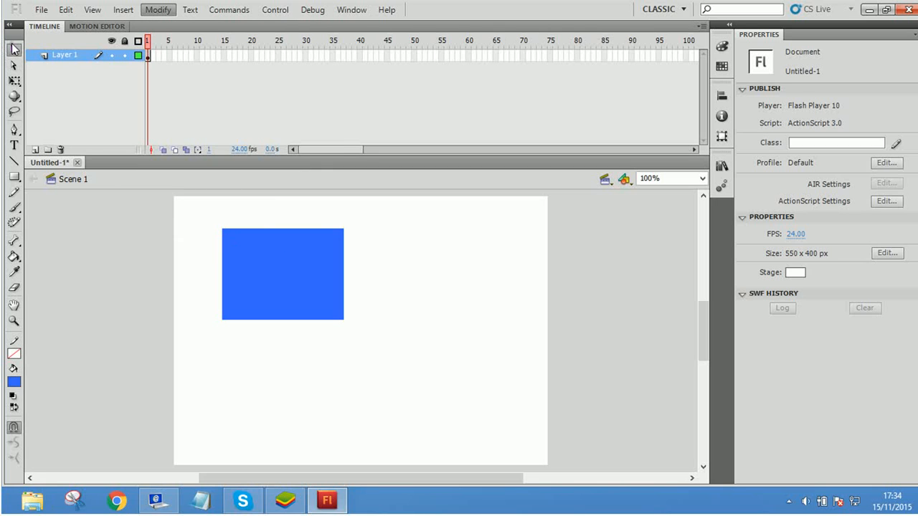
Step: Start converting the blue rectangle to a symbol, naming it Rectangle_MC with the Movie Clip type and a centre registration point
left_click(292, 284)
left_click(158, 10)
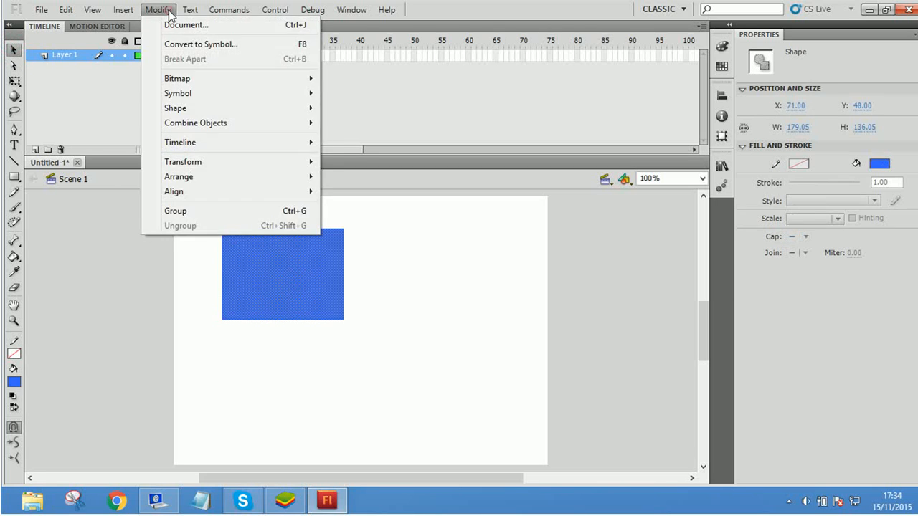
left_click(204, 45)
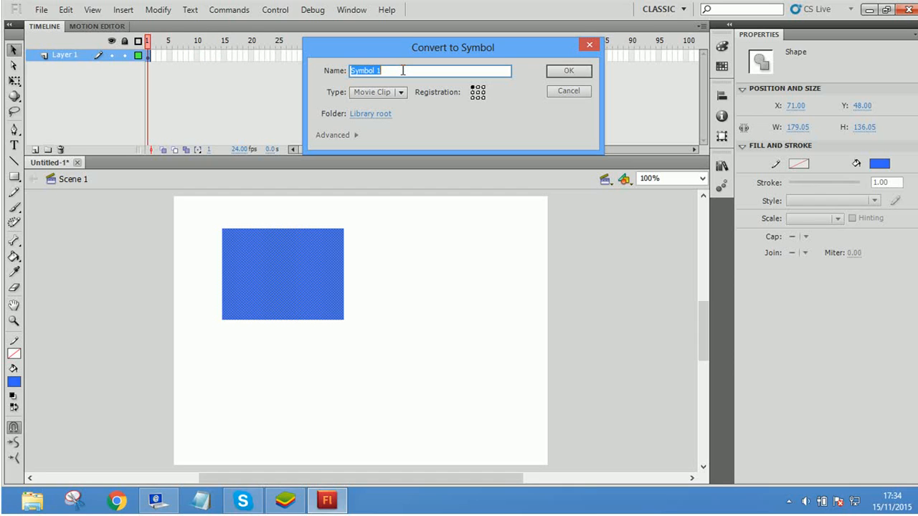
left_click(478, 92)
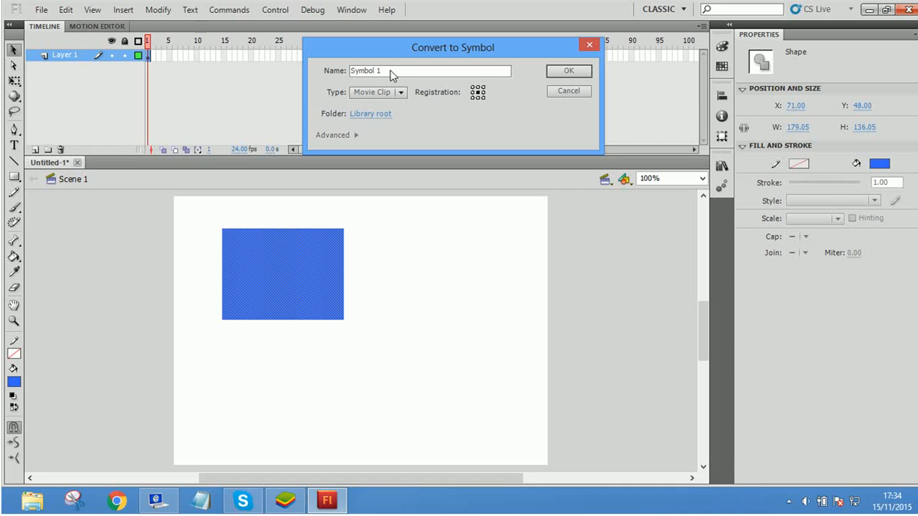
left_click_drag(391, 71, 347, 70)
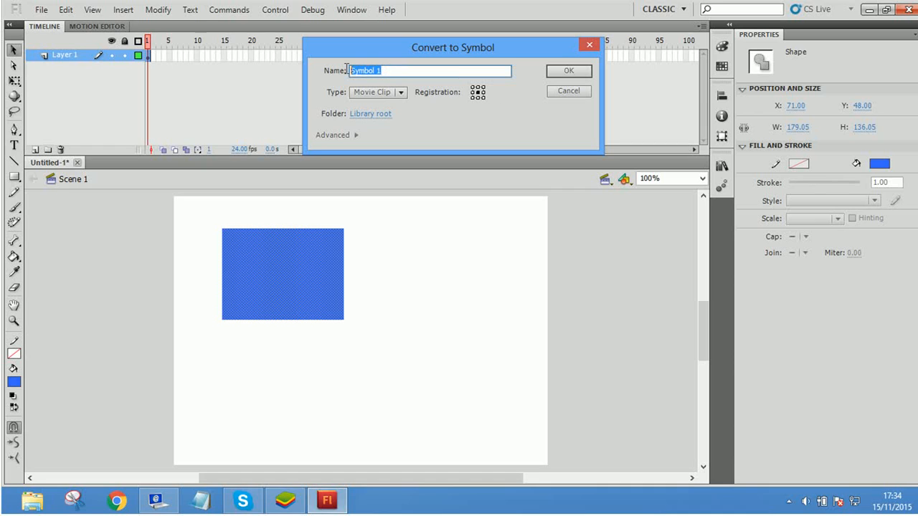
type("Rectangle")
left_click(400, 93)
left_click(396, 104)
left_click(399, 72)
Step: Try the Button and Graphic symbol types, set the type back to Movie Clip and create the symbol
left_click(401, 93)
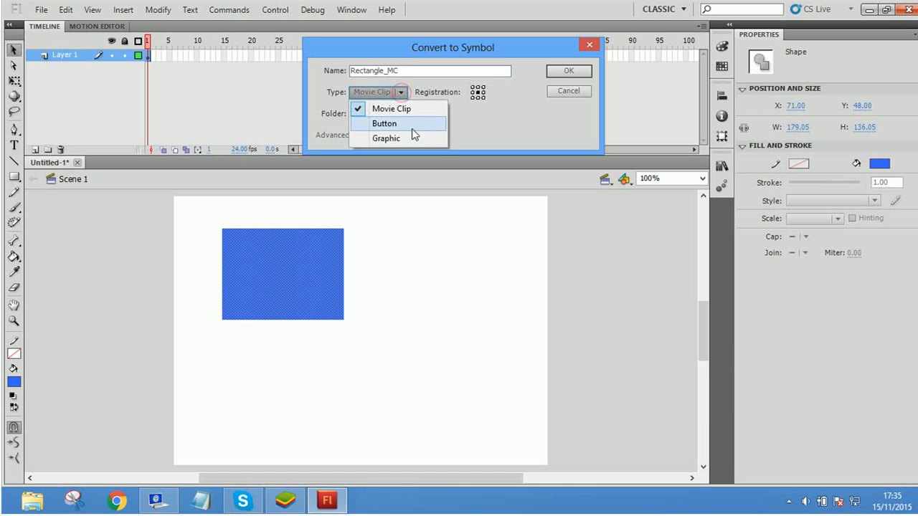
left_click(405, 124)
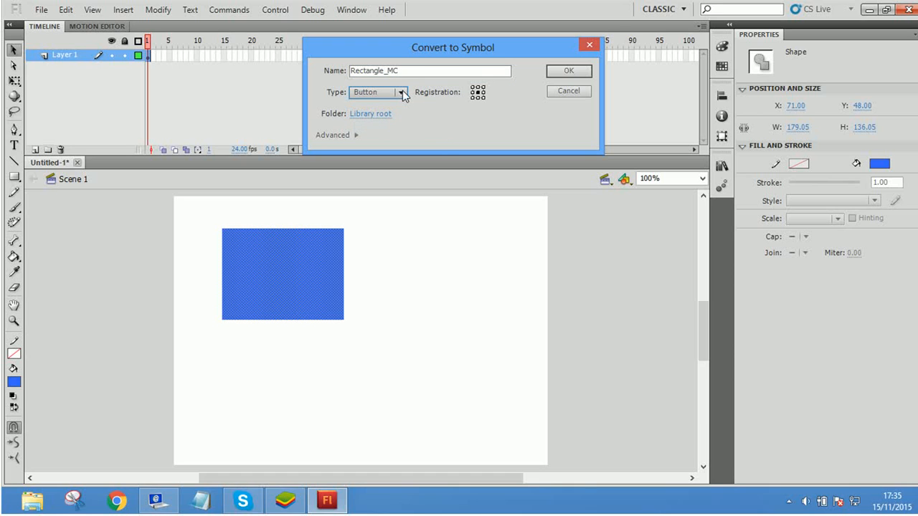
left_click(402, 93)
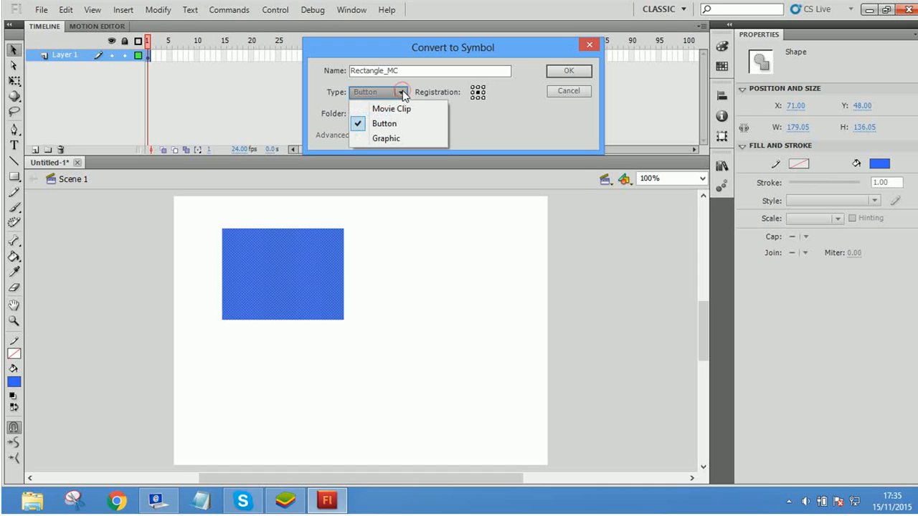
left_click(401, 139)
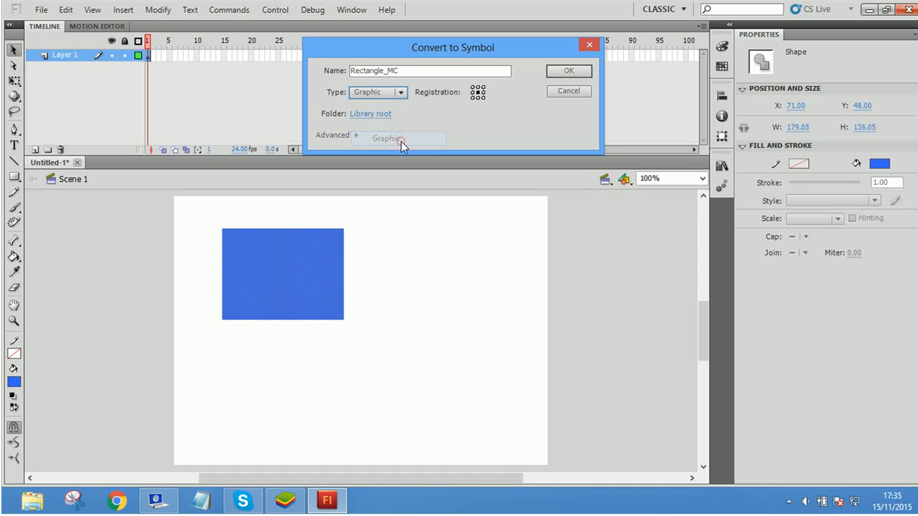
left_click(401, 96)
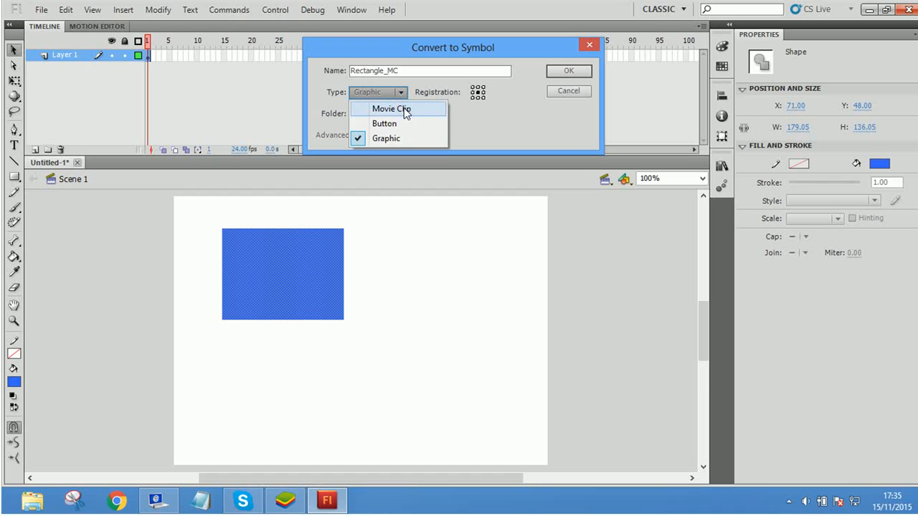
left_click(403, 109)
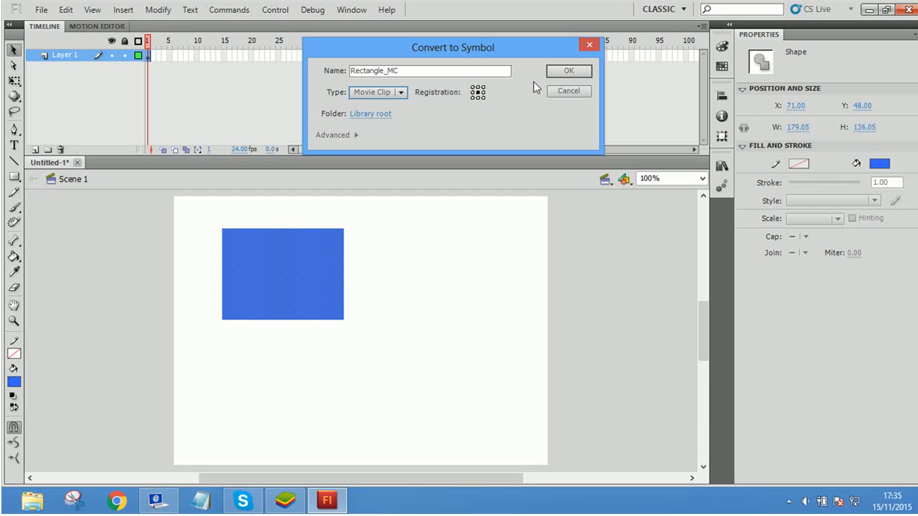
left_click(567, 70)
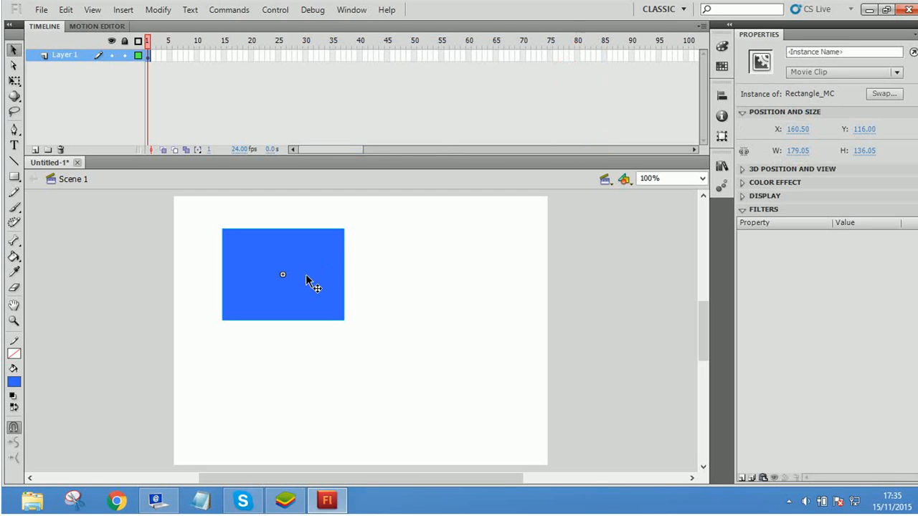
Step: Move the Rectangle_MC instance to about X 392, Y 134, and briefly enter and leave its symbol editing mode
left_click_drag(306, 274, 439, 288)
left_click(373, 355)
left_click(382, 273)
double_click(440, 288)
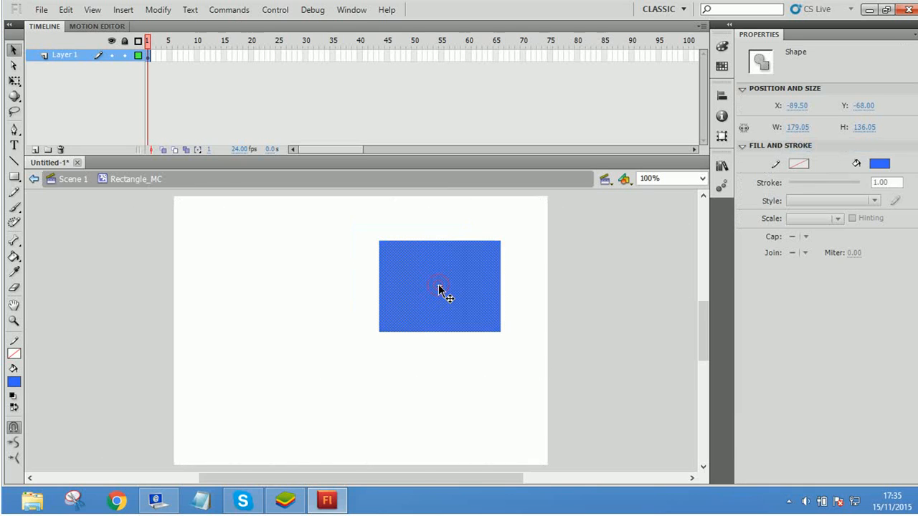
double_click(254, 277)
left_click(405, 298)
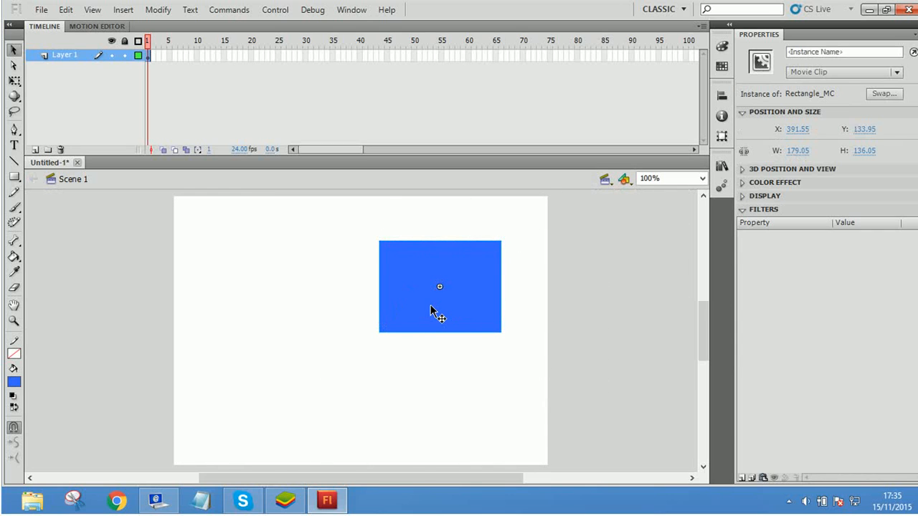
Step: Inside Rectangle_MC, move the rectangle shape off the registration point to about X -173, Y -66, and return to Scene 1
double_click(431, 311)
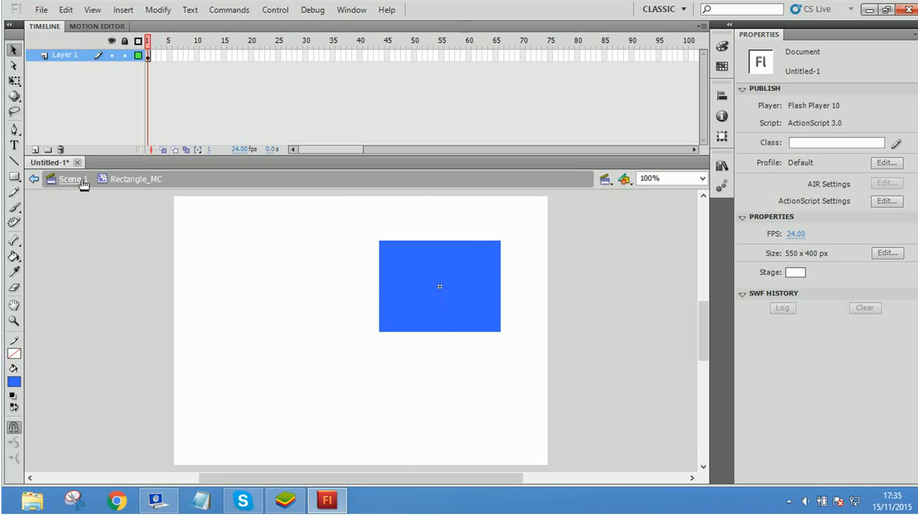
left_click_drag(423, 268, 389, 294)
right_click(364, 292)
left_click(175, 192)
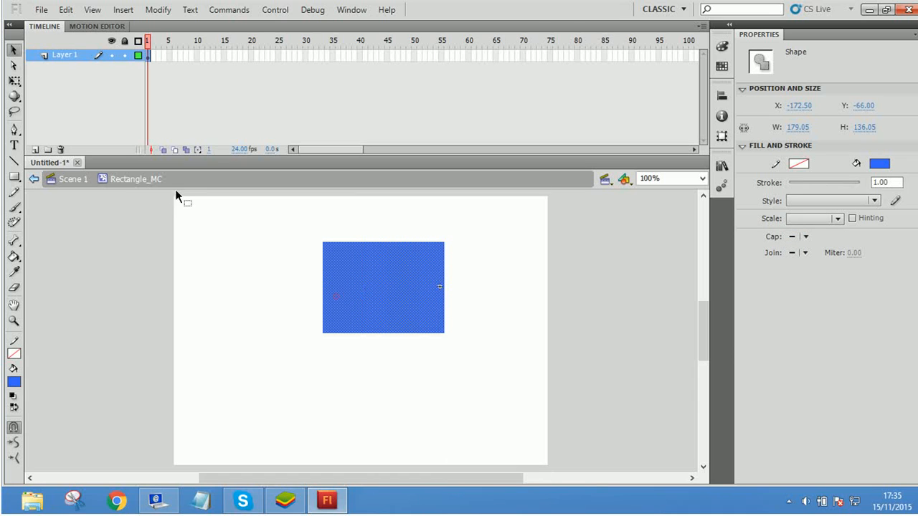
left_click(87, 186)
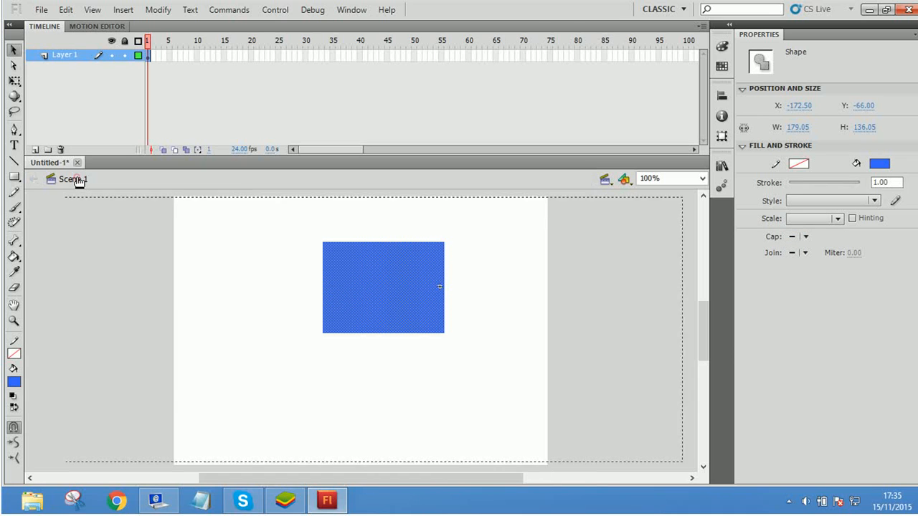
left_click(250, 302)
Step: Move the Rectangle_MC instance to about X 431, Y 115, and move its inner shape back over the registration point, about X -96, Y -66
left_click_drag(378, 322, 406, 309)
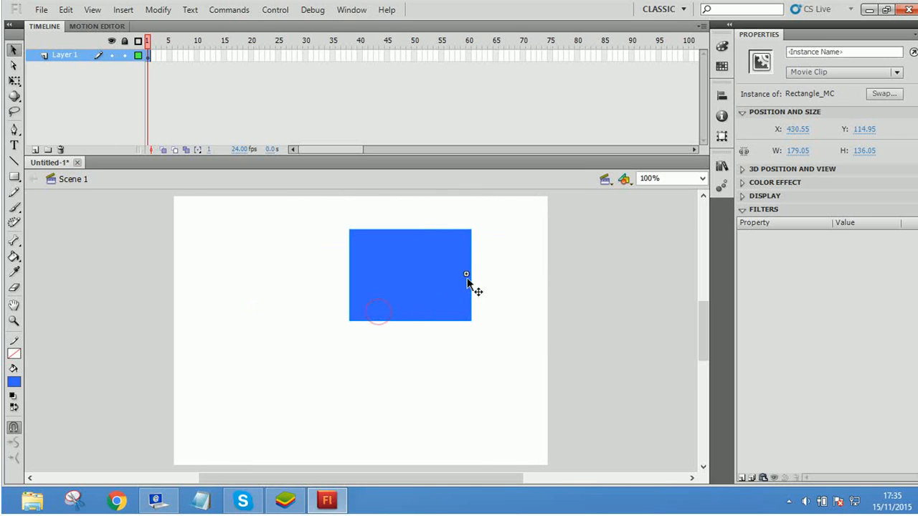
double_click(423, 296)
left_click_drag(471, 280, 492, 279)
left_click_drag(462, 310, 493, 314)
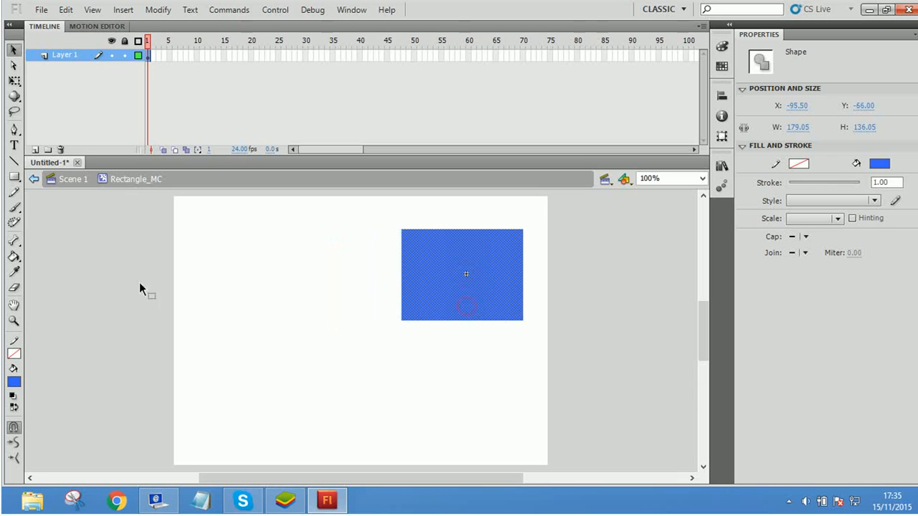
left_click(83, 179)
left_click(269, 258)
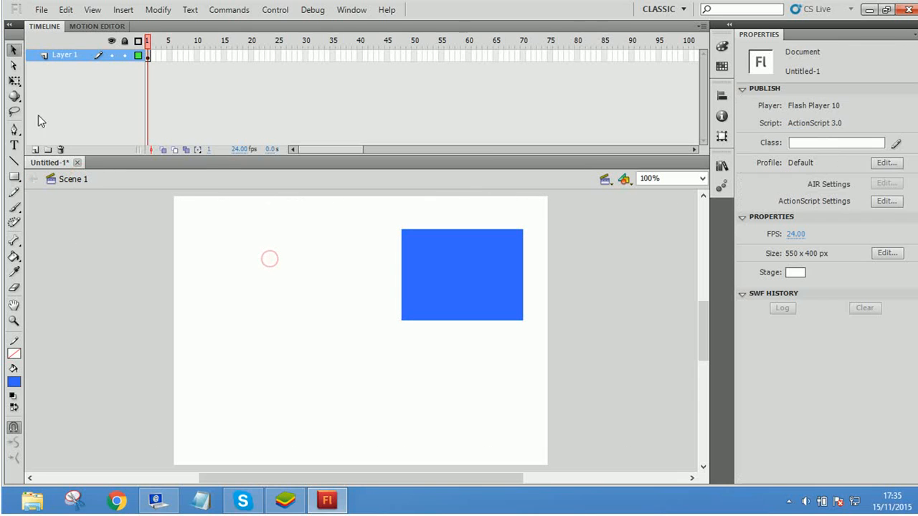
Step: Draw a blue circle about 214 px across with the Oval tool and move it to about X 90, Y 95
left_click_drag(15, 179, 36, 190)
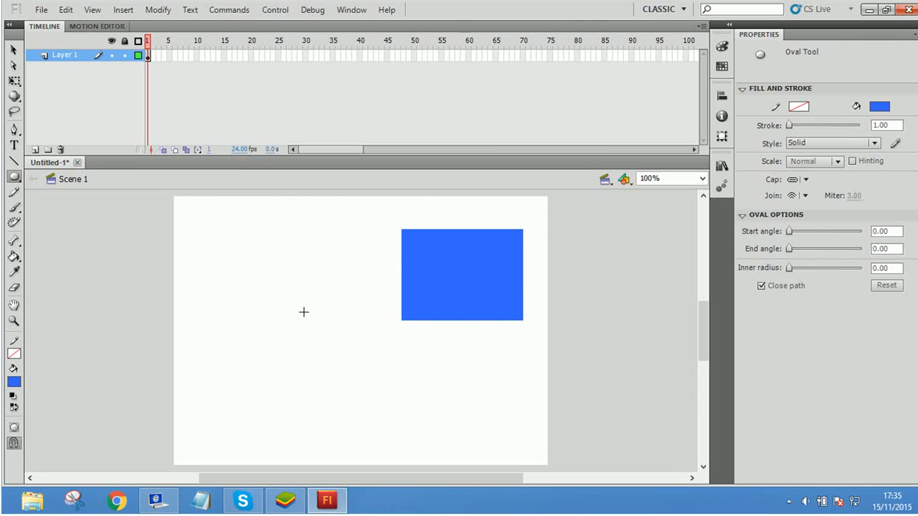
mouse_move(359, 253)
left_mouse_down()
mouse_move(466, 376)
mouse_move(496, 393)
left_mouse_up()
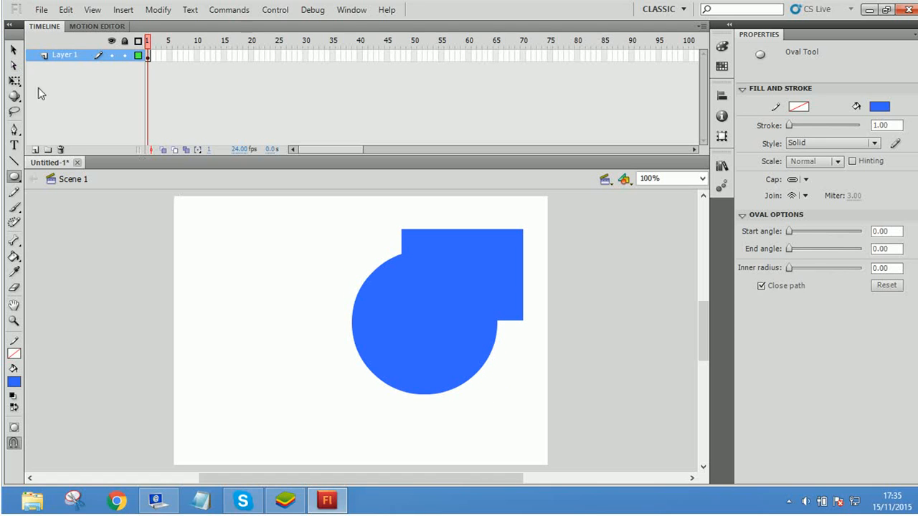
left_click(13, 50)
left_click(467, 334)
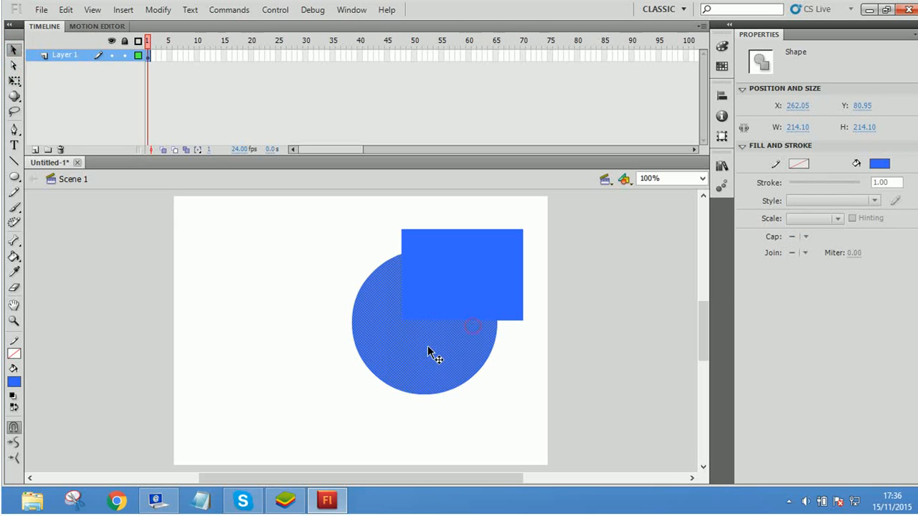
left_click_drag(413, 346, 343, 352)
Step: Convert the circle to a Movie Clip symbol named Circle_MC with a centre registration point
right_click(328, 318)
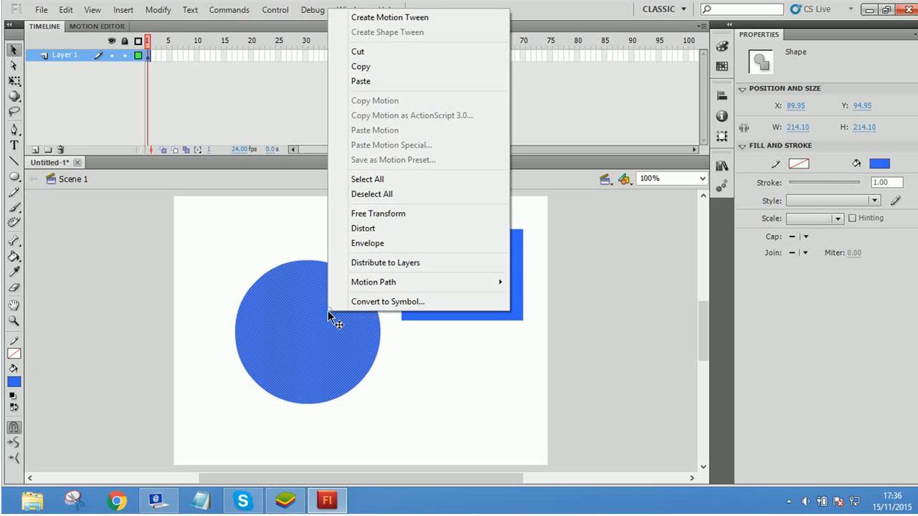
left_click(289, 298)
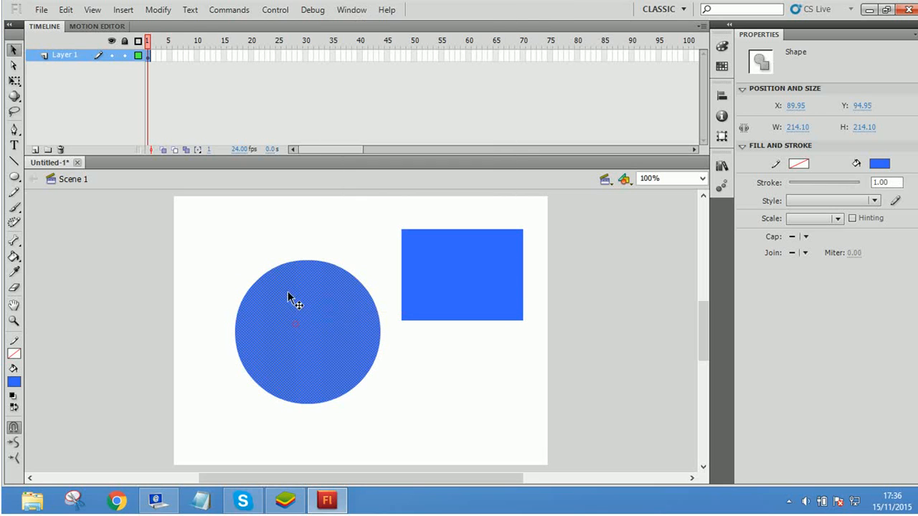
left_click(166, 10)
left_click(202, 45)
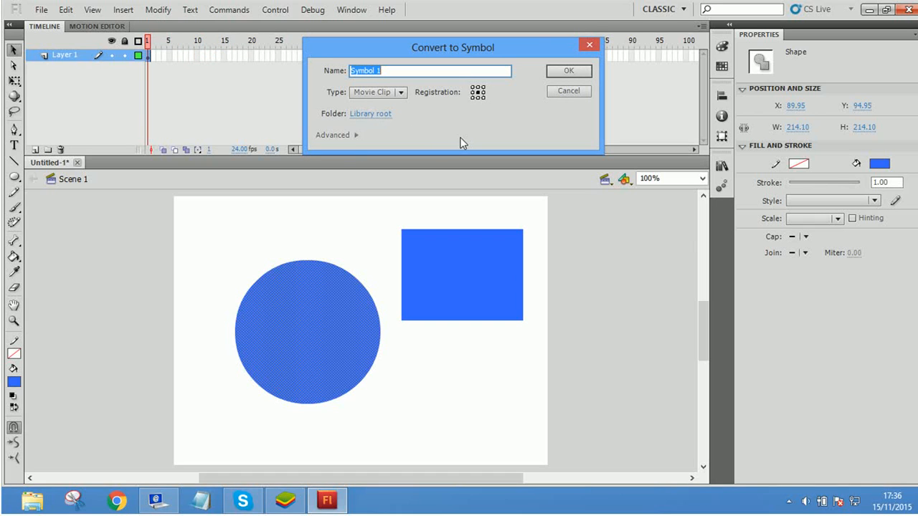
type("Circle_MC")
left_click(555, 70)
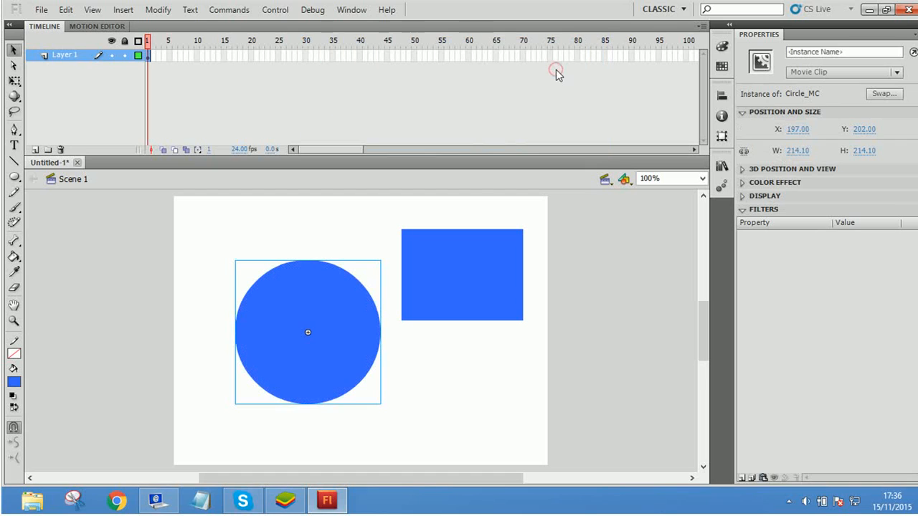
Step: Move the Circle_MC instance to about X 182, Y 191, and try to recolour it with a red fill from Scene 1
mouse_move(352, 371)
left_mouse_down()
mouse_move(416, 398)
mouse_move(320, 356)
mouse_move(336, 374)
left_mouse_up()
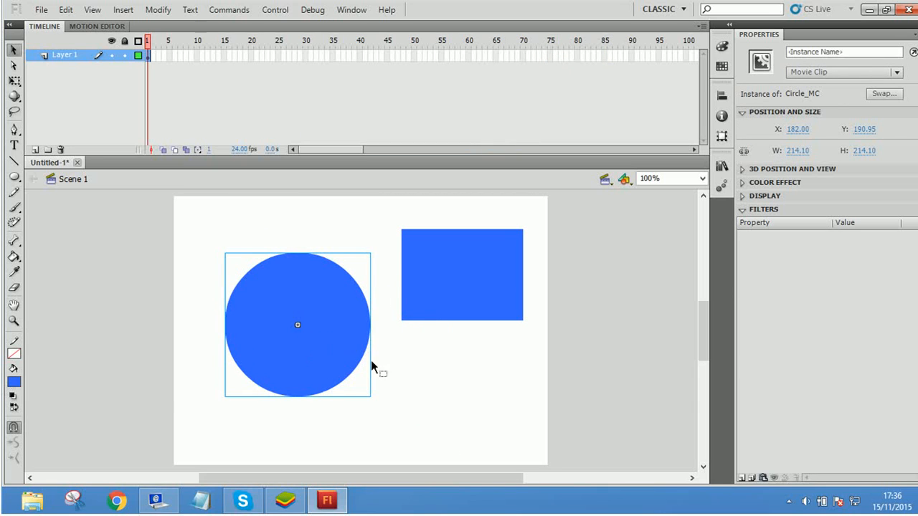
left_click(14, 381)
left_click(113, 305)
Step: Open Circle_MC for editing, change the circle's fill to orange-red and return to Scene 1
double_click(263, 324)
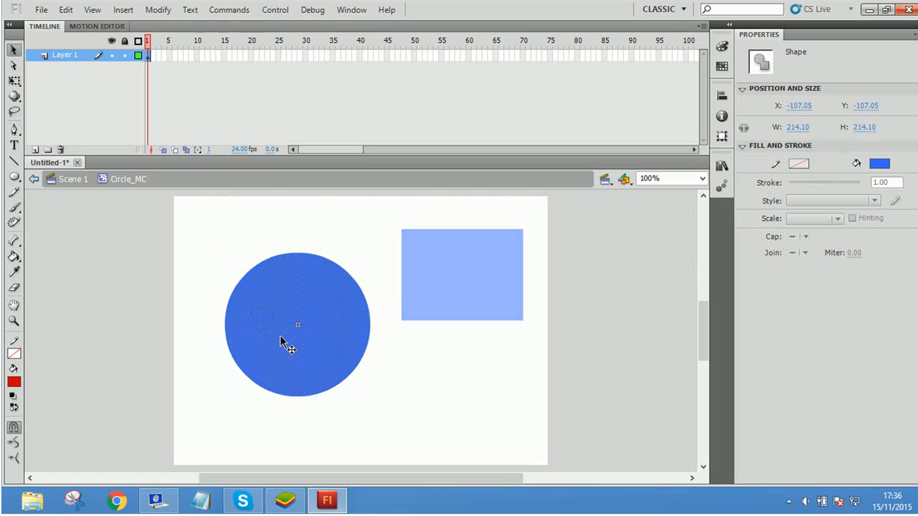
left_click(15, 384)
left_click(115, 301)
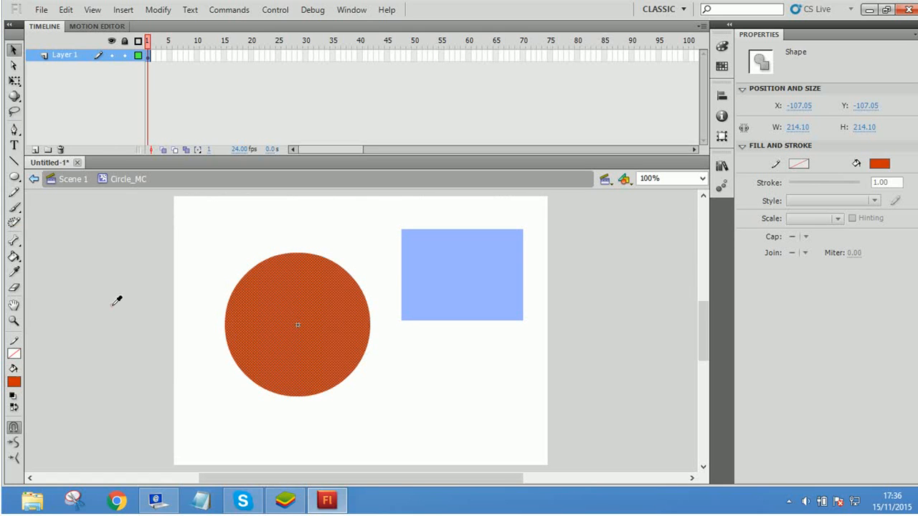
left_click(397, 380)
left_click(72, 179)
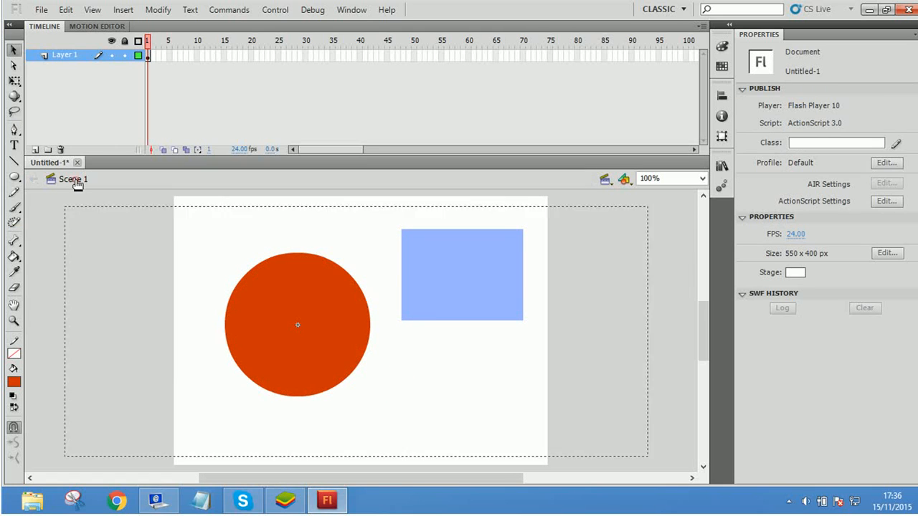
left_click(273, 264)
left_click(425, 365)
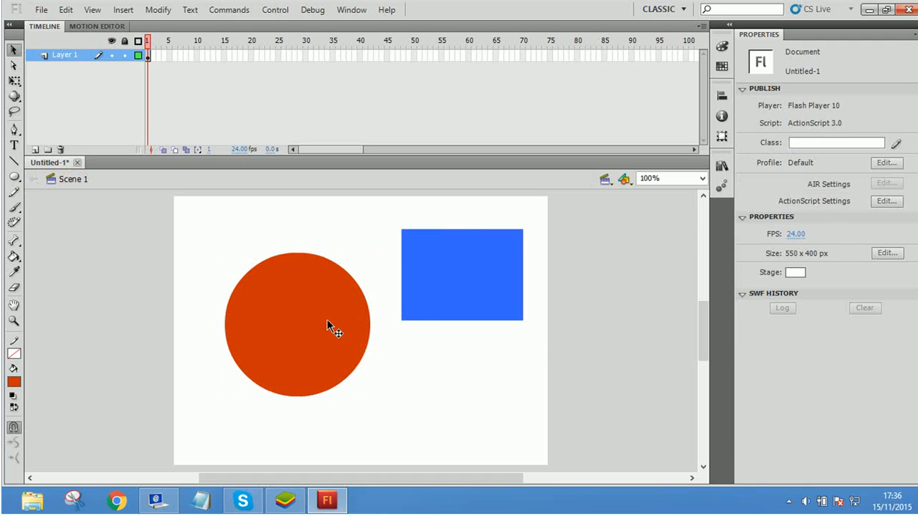
Step: Open Rectangle_MC for editing, change the rectangle's fill to a lighter, greener blue and return to Scene 1
left_click(470, 256)
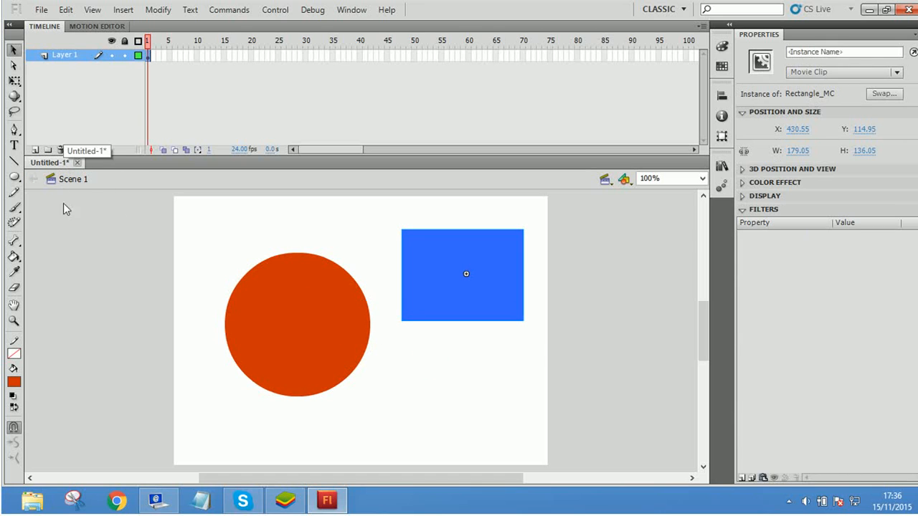
double_click(429, 273)
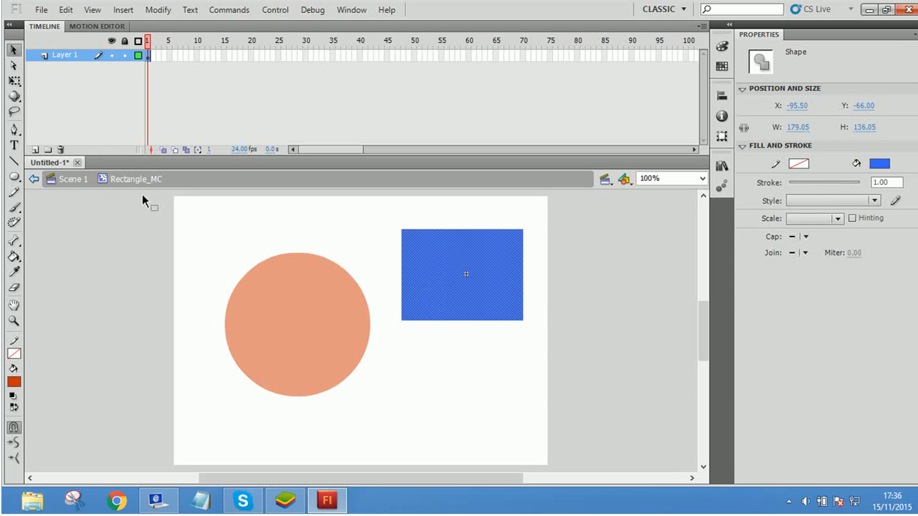
left_click(14, 382)
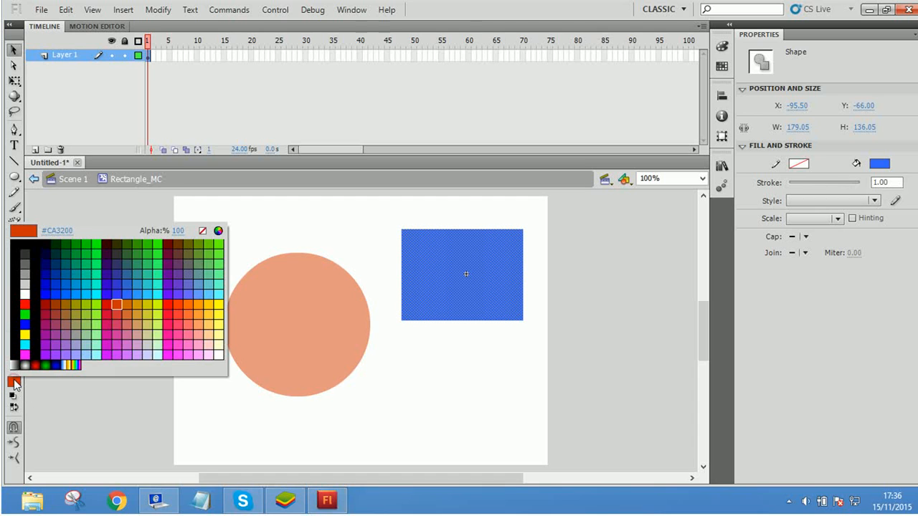
left_click(138, 288)
left_click(385, 365)
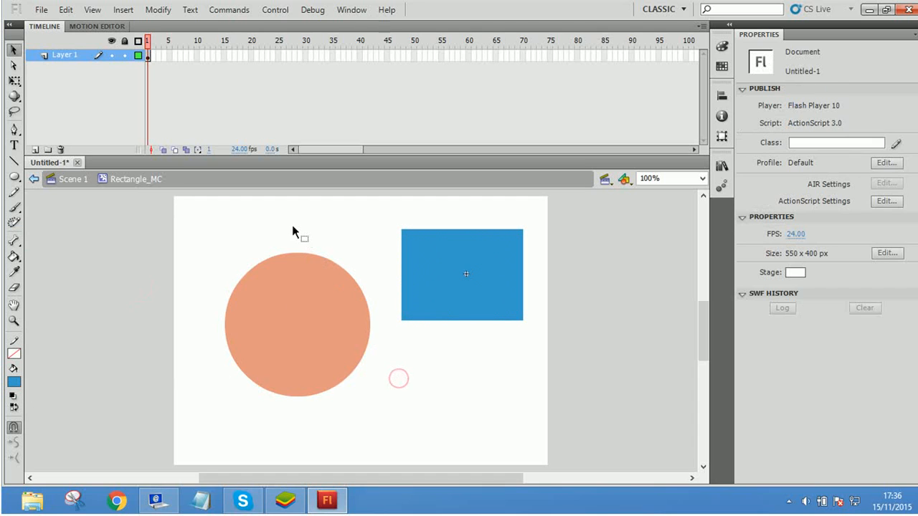
left_click(72, 180)
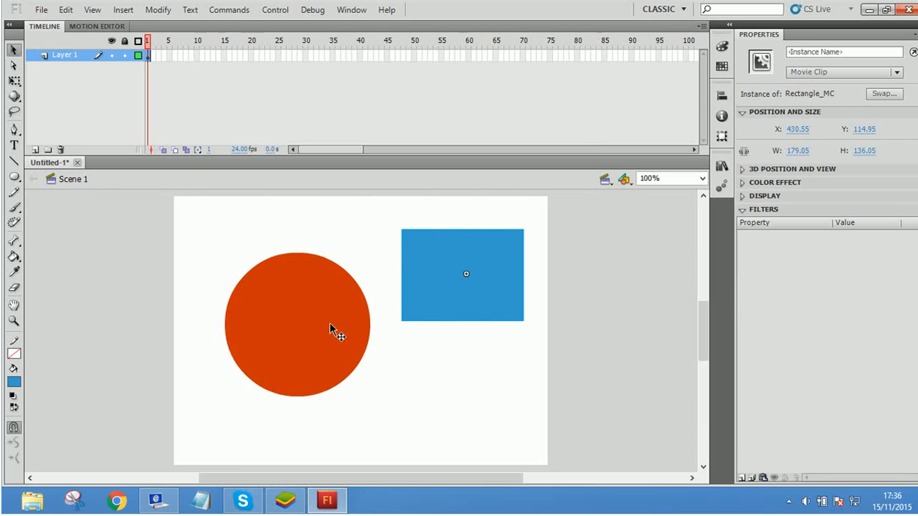
Step: Move the circle to the middle of the stage and the Rectangle_MC instance to about X 142, Y 123
left_click_drag(334, 328, 412, 317)
left_click_drag(466, 266, 423, 380)
left_click_drag(300, 290, 251, 255)
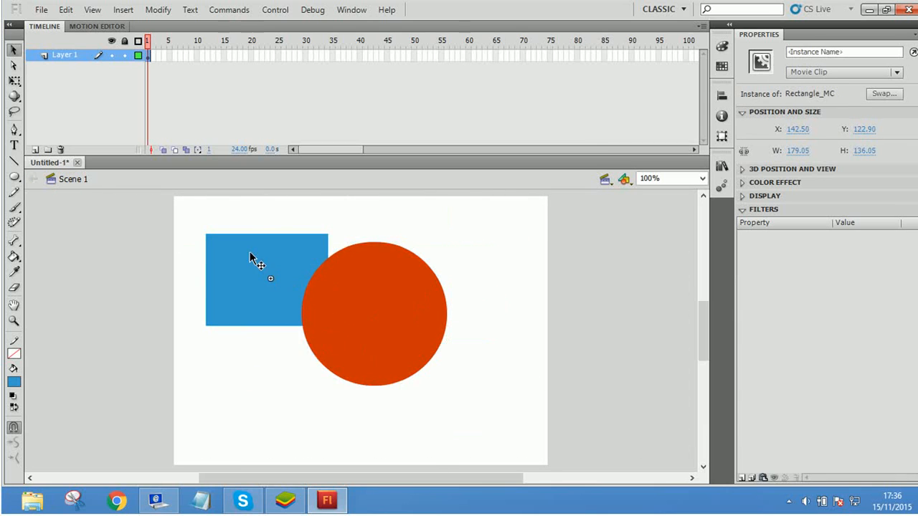
Step: Break apart the Rectangle_MC instance and move the resulting shape to about X 9, Y 68
right_click(248, 269)
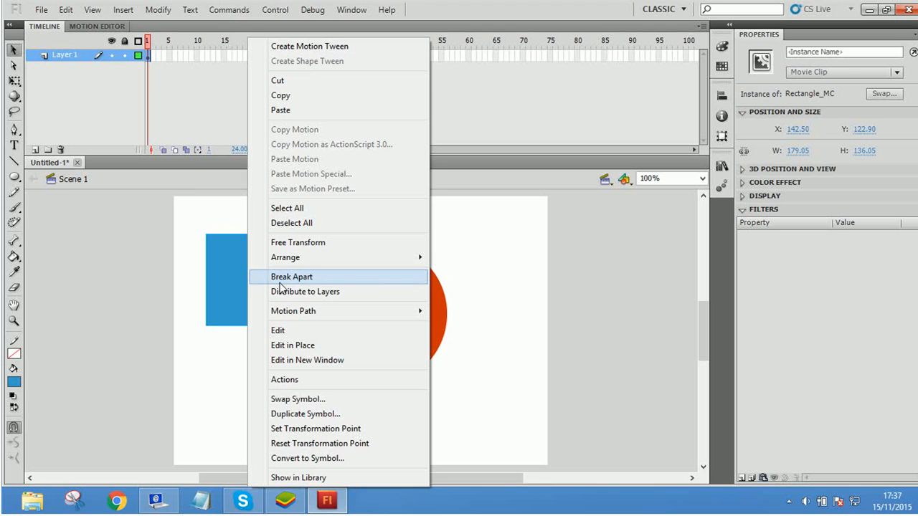
left_click(281, 277)
left_click_drag(272, 286, 236, 292)
left_click(228, 281)
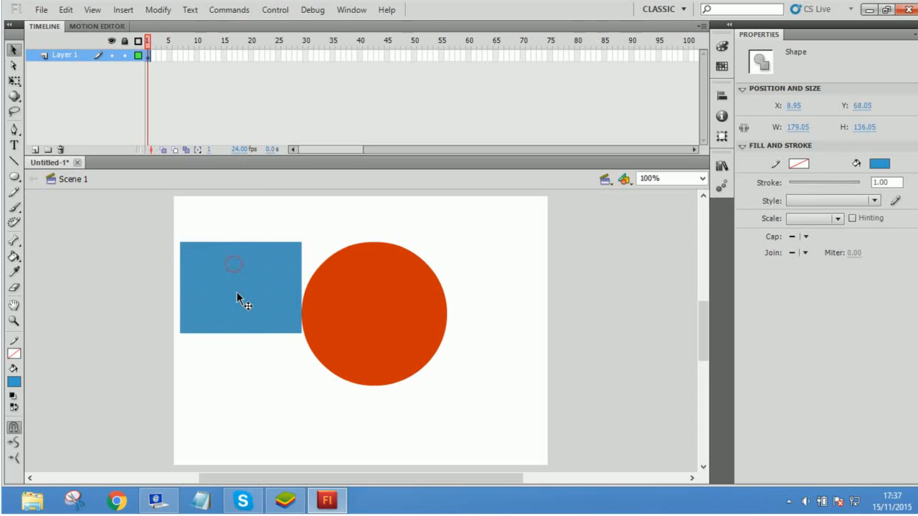
Step: Draw a blue oval overlapping the rectangle's lower edge and move the merged shape to about X 310, Y 34
left_click(13, 177)
left_click_drag(236, 303, 310, 400)
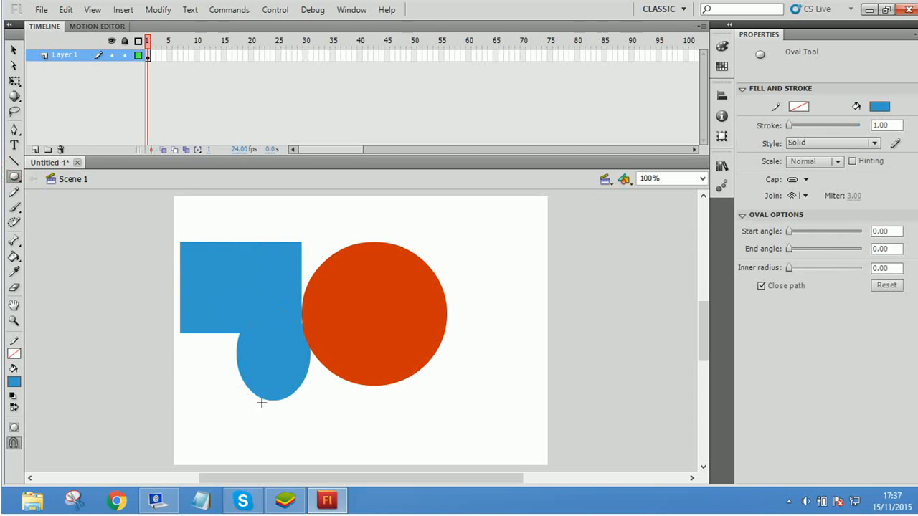
left_click(14, 50)
left_click_drag(259, 334, 445, 265)
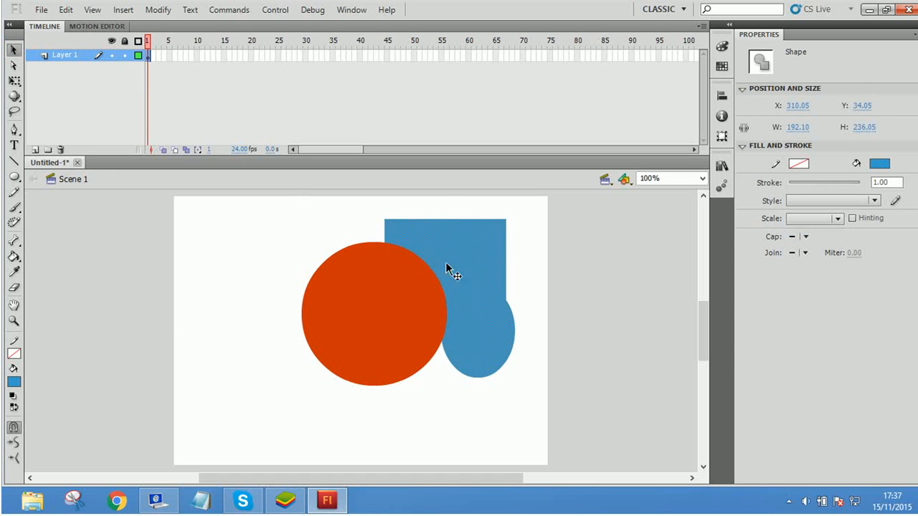
Step: Undo the merged-shape moves, the oval and the break-apart until the rectangle is a Rectangle_MC instance again
key("ctrl+z")
key("ctrl+z")
key("ctrl+z")
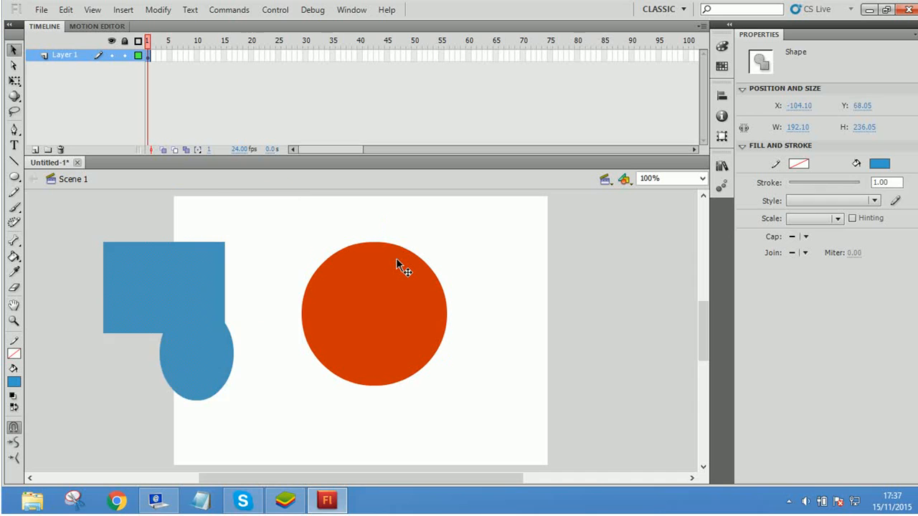
key("ctrl+z")
key("ctrl+z")
key("ctrl+z")
key("ctrl+z")
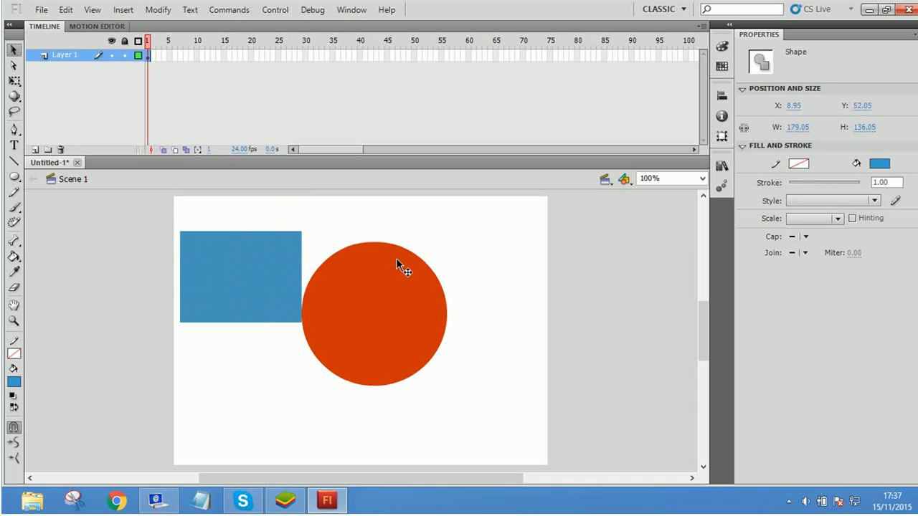
key("ctrl+z")
key("ctrl+z")
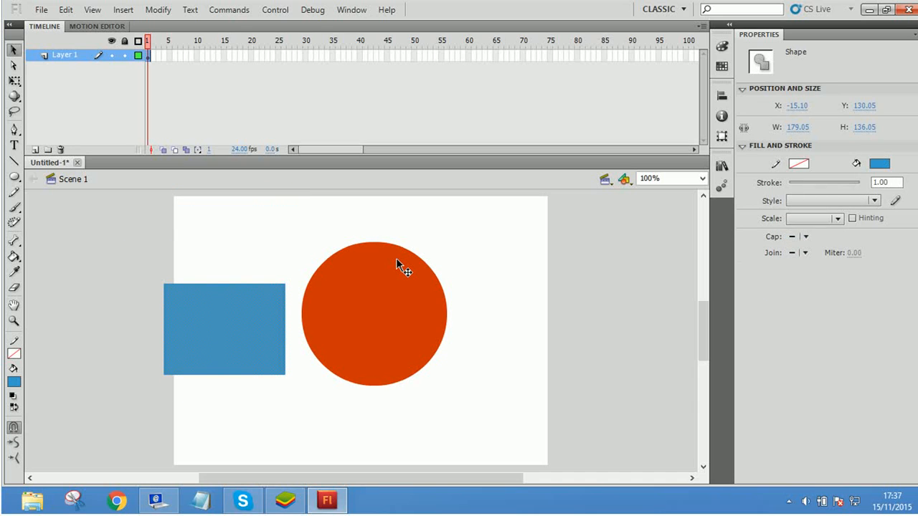
key("ctrl+z")
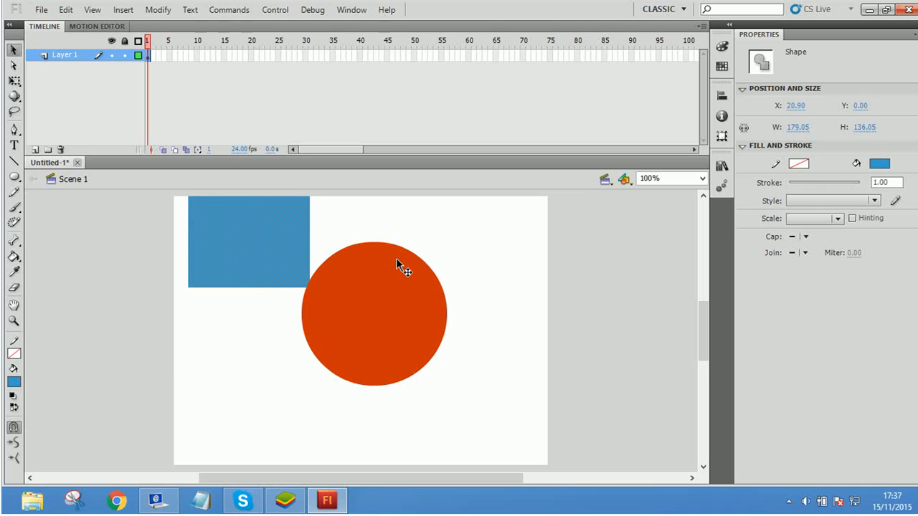
key("ctrl+z")
key("ctrl+z")
key("ctrl+z")
key("ctrl+z")
key("ctrl+z")
key("ctrl+z")
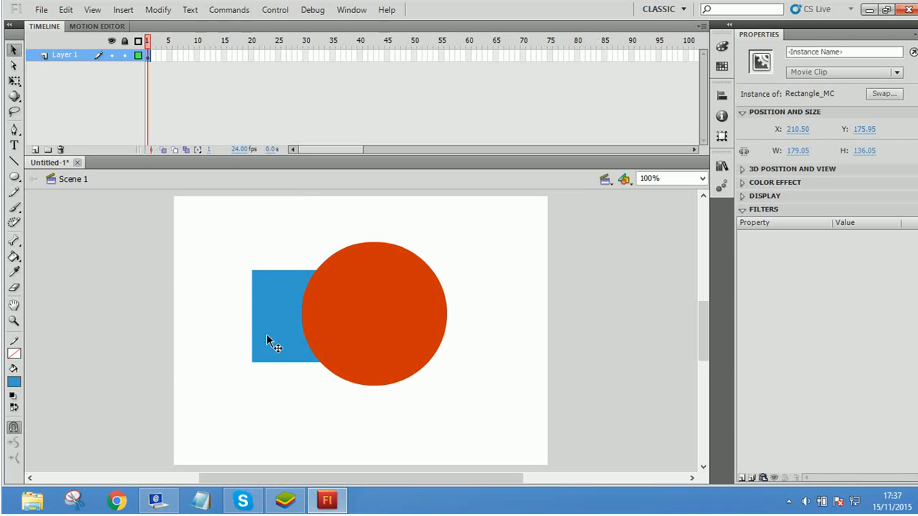
Step: Reposition both instances, with Rectangle_MC at about X 347, Y 201 and the circle overlapping its upper corner
left_click_drag(291, 349, 214, 354)
left_click_drag(251, 314, 443, 262)
left_click_drag(357, 344, 238, 323)
left_click_drag(418, 215, 395, 290)
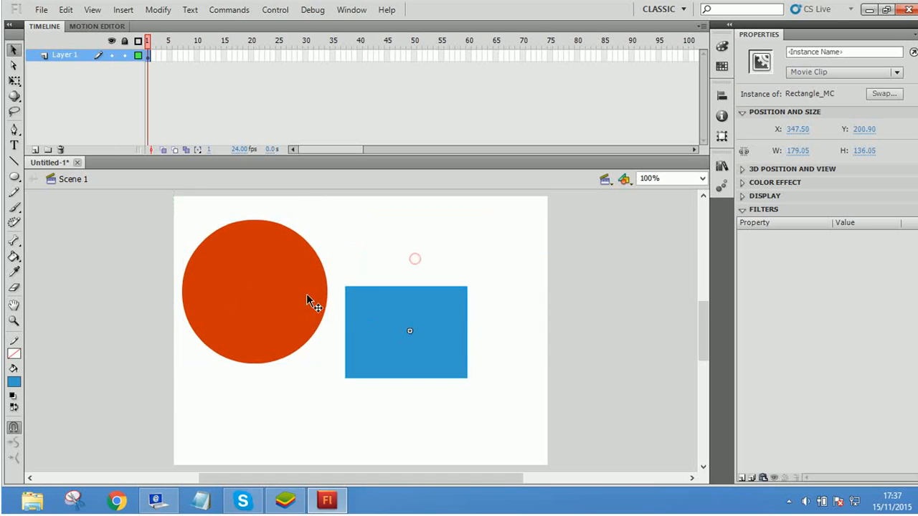
left_click_drag(251, 289, 279, 289)
left_click(217, 237)
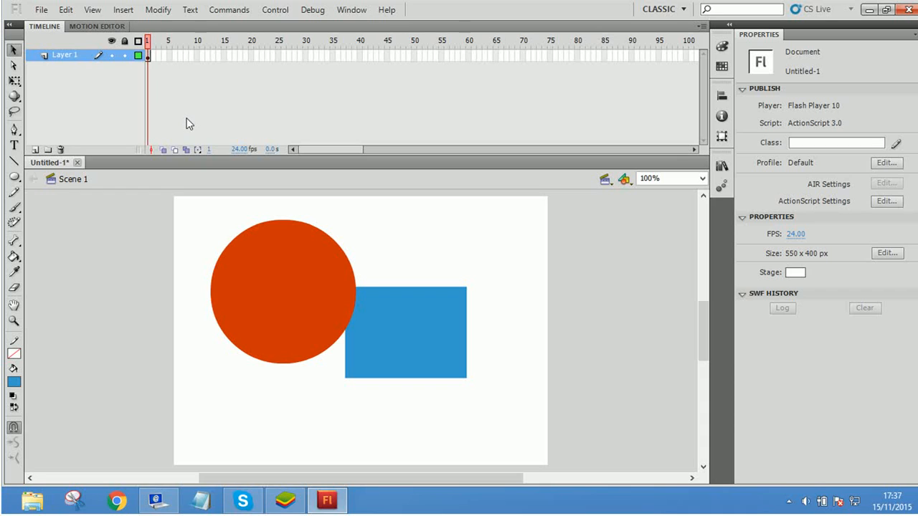
Step: Examine Layer 1's frames by selecting individual frames and ranges, including the range up to frame 60
left_click(149, 56)
left_click_drag(160, 56, 472, 65)
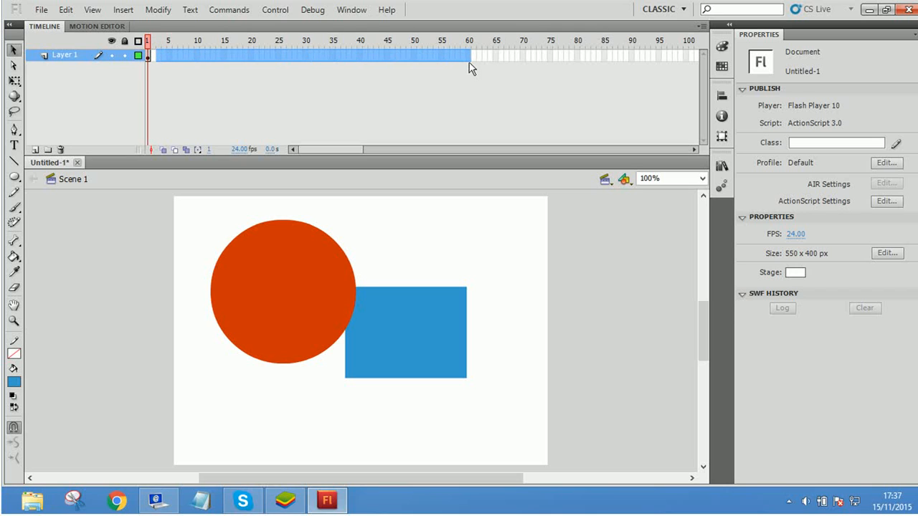
left_click(473, 60)
left_click_drag(163, 58, 501, 73)
left_click(567, 60)
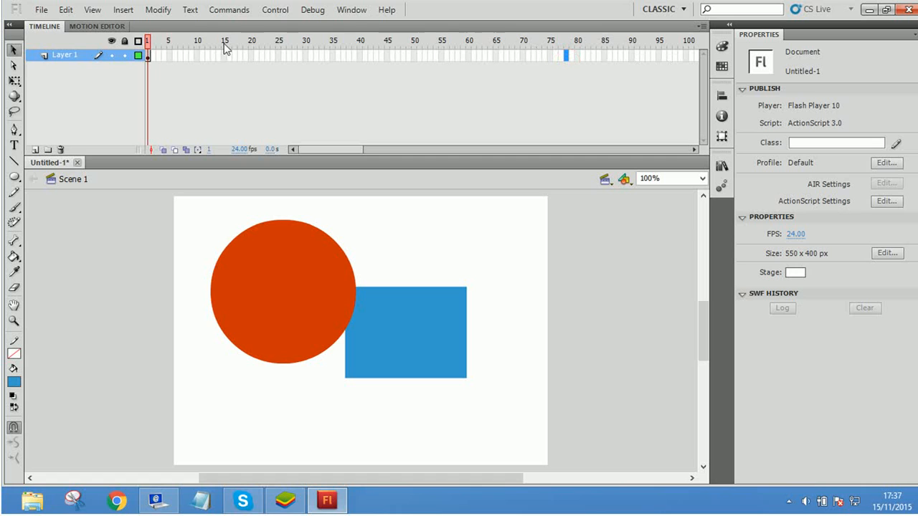
left_click_drag(148, 39, 618, 100)
left_click_drag(475, 151, 346, 156)
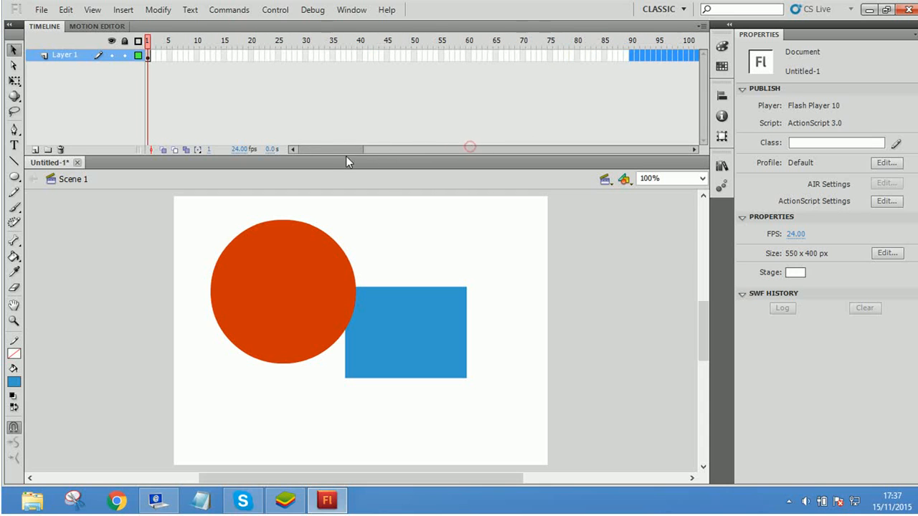
left_click(298, 109)
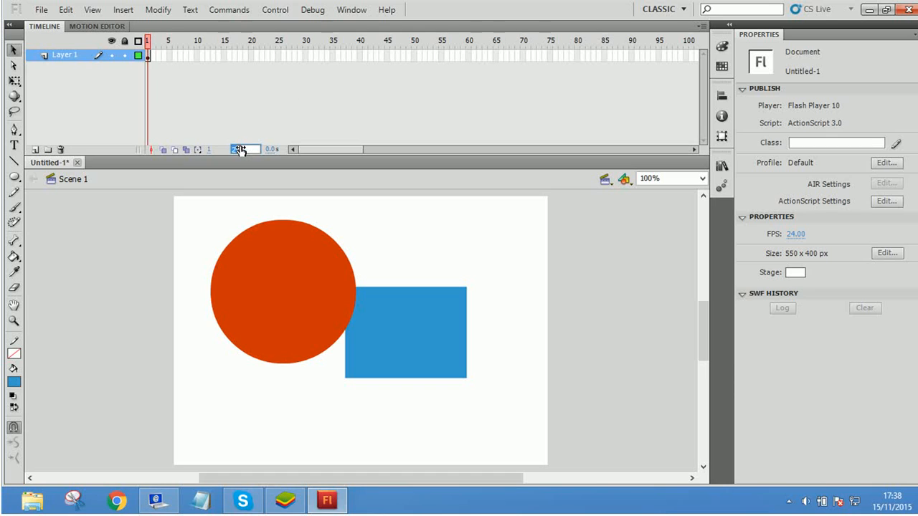
Step: Set the document's frame rate to 24 fps
left_click(259, 107)
left_click(245, 149)
type("3")
key("BackSpace")
type("24")
key("Return")
Step: Separate the two instances by moving the circle to about X 135, Y 142 and the rectangle farther up and right
mouse_move(319, 154)
left_mouse_down()
mouse_move(667, 144)
mouse_move(311, 147)
left_mouse_up()
left_click(377, 222)
mouse_move(306, 266)
left_mouse_down()
mouse_move(343, 268)
mouse_move(306, 274)
left_mouse_up()
left_click_drag(380, 332, 414, 281)
Step: Scale the Circle_MC instance down to about 42 by 42 with Free Transform
left_click(293, 293)
left_click(14, 81)
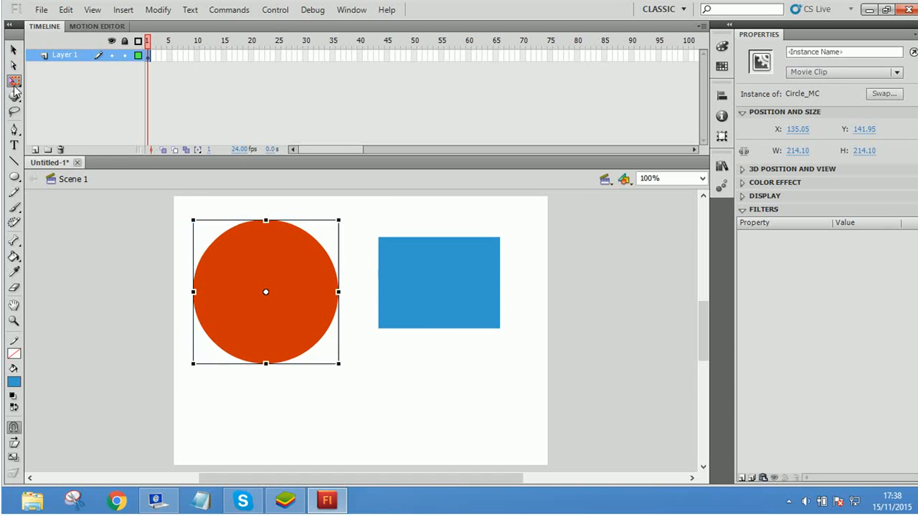
left_click_drag(337, 362, 236, 377)
left_click(280, 394)
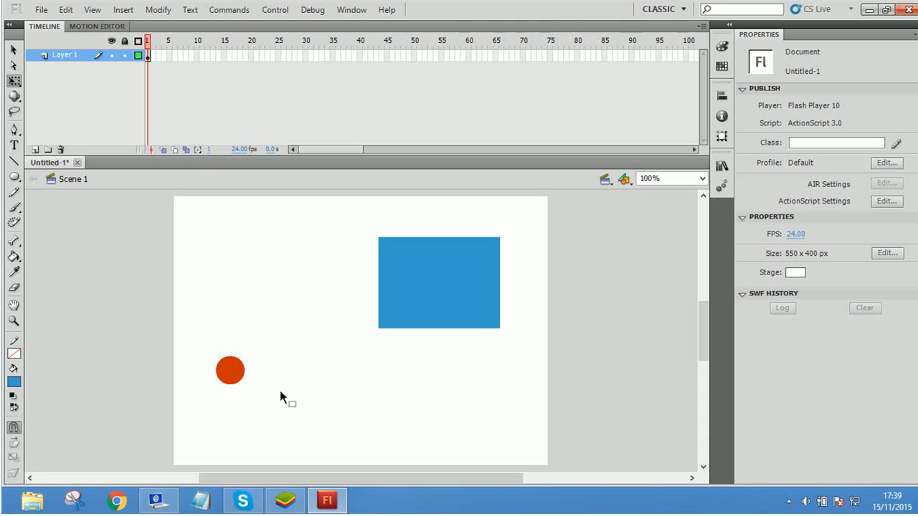
Step: Move the small circle to the upper-left area of the stage with the Selection tool
left_click(14, 49)
left_click(179, 76)
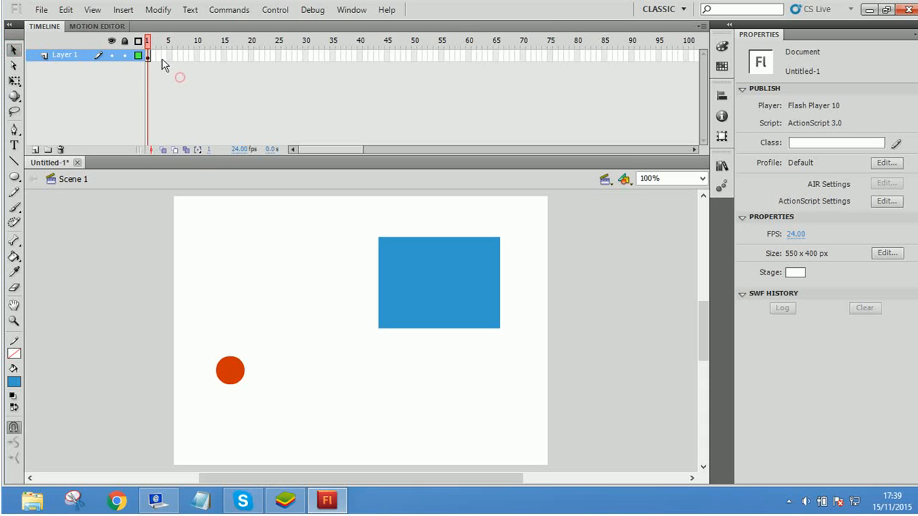
left_click(154, 54)
left_click(169, 72)
left_click_drag(234, 380, 209, 251)
left_click(241, 302)
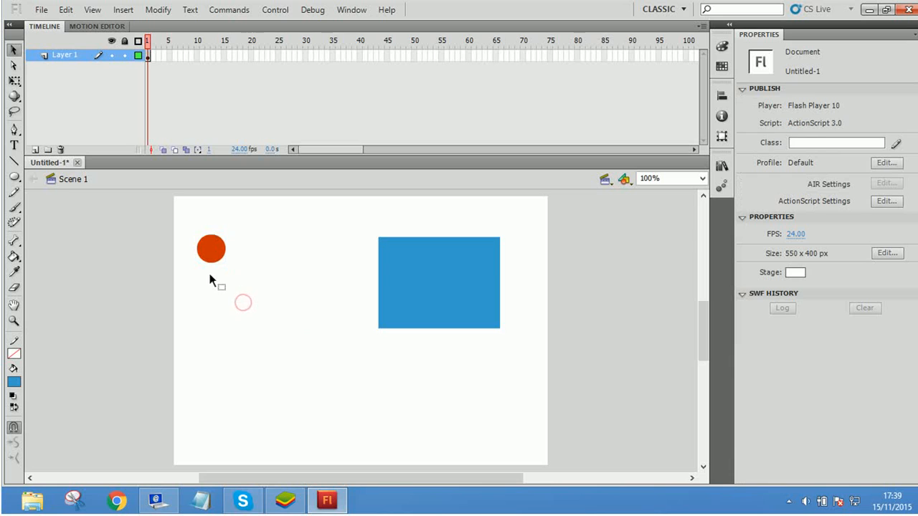
Step: Lower the circle on the stage and place a second Circle_MC copy level with it at X 284, Y 248
right_click(155, 56)
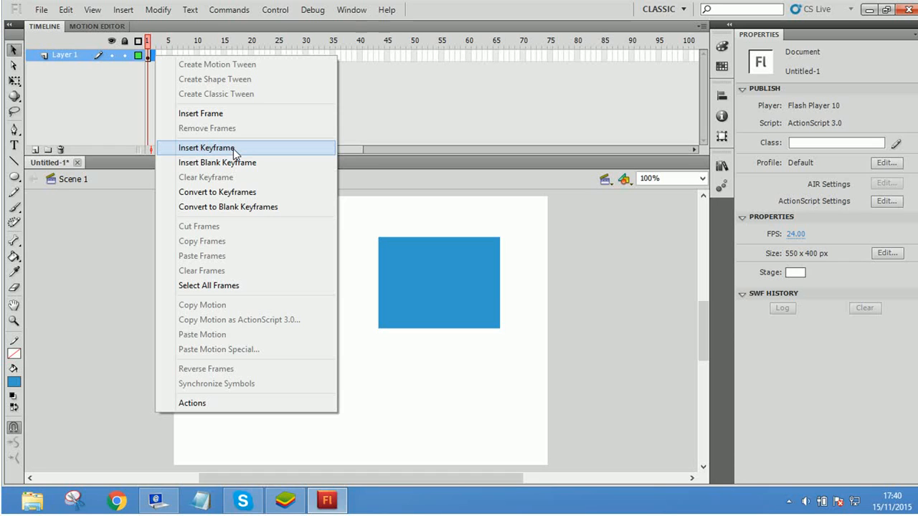
left_click(451, 439)
left_click_drag(217, 253, 370, 371)
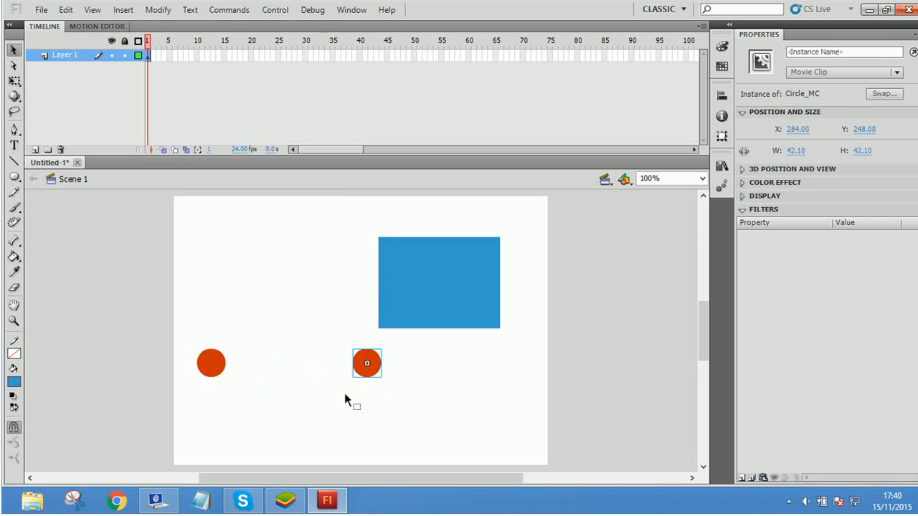
Step: Place a third Circle_MC copy at X 172, Y 128 between the other two circles and delete it
left_click_drag(367, 371, 296, 290)
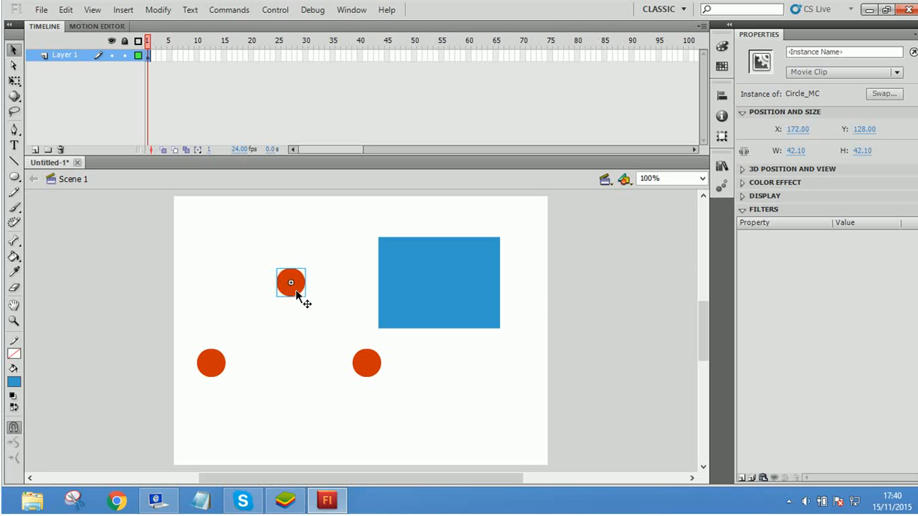
left_click(212, 364)
left_click(365, 364)
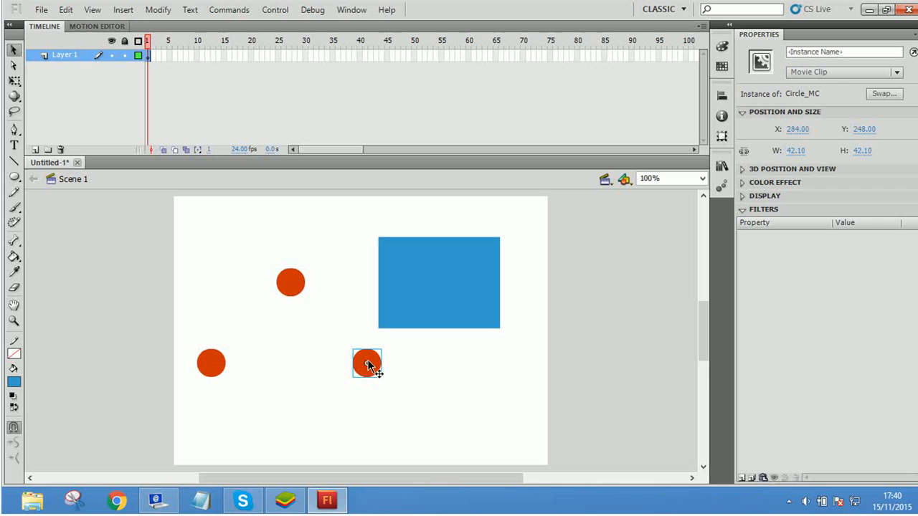
left_click(208, 363)
left_click(369, 364)
left_click(291, 285)
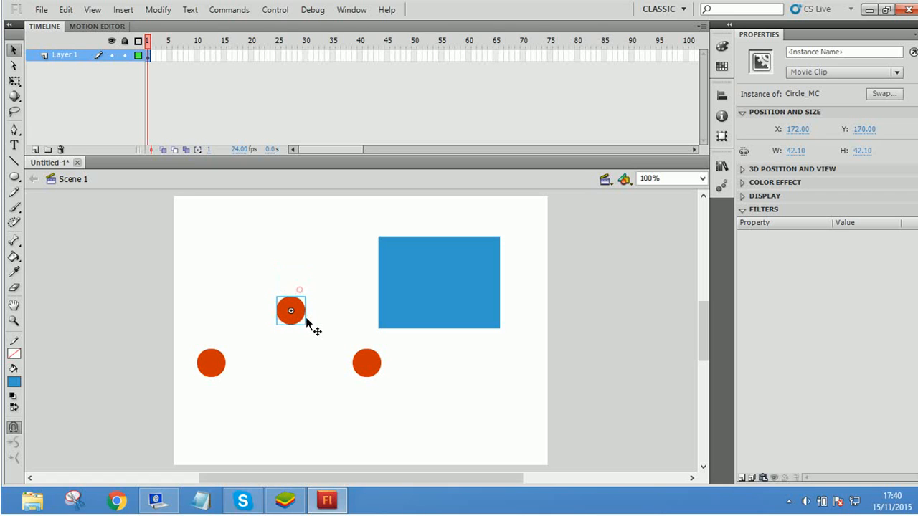
key("Delete")
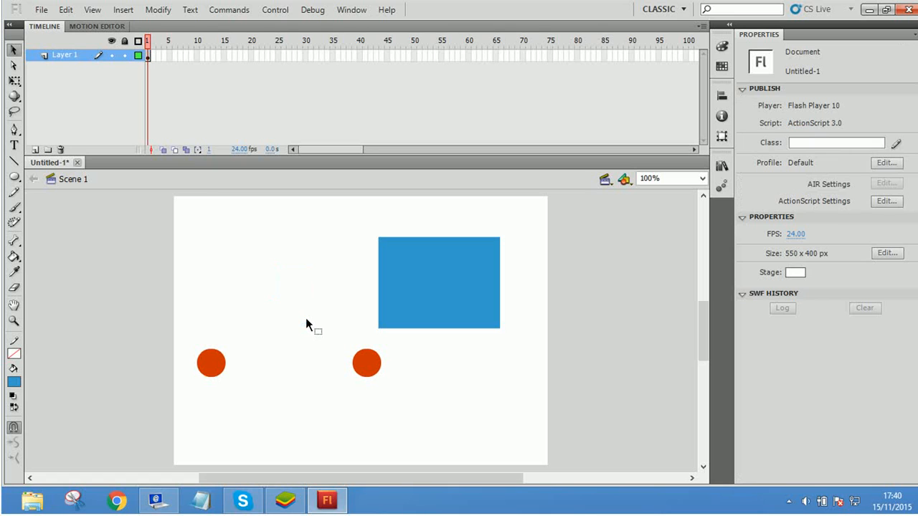
Step: Try moving the first circle to a point above and between the two circles, and undo the move
left_click(217, 360)
left_click(371, 369, "shift")
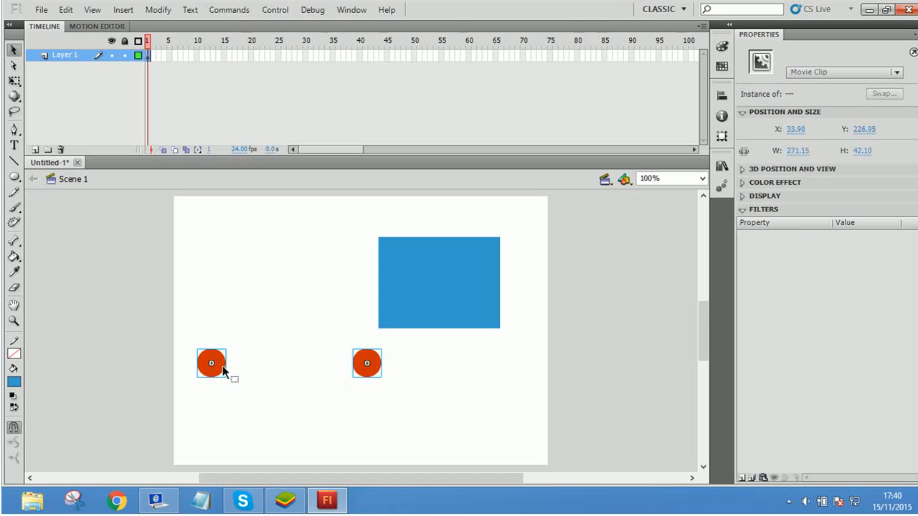
left_click(220, 382)
left_click(212, 367)
left_click_drag(211, 372, 295, 287)
key("ctrl+z")
left_click(279, 385)
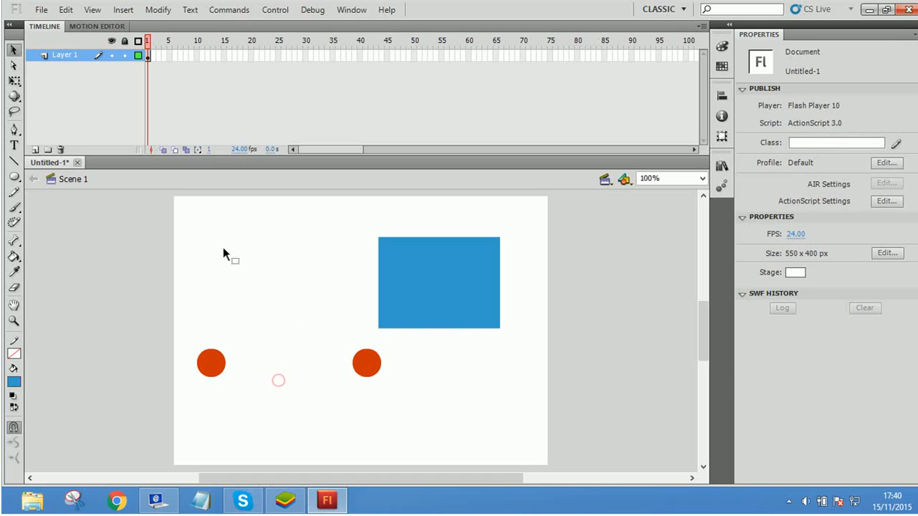
Step: Insert a keyframe at frame 2 of Layer 1 and undo it
right_click(155, 54)
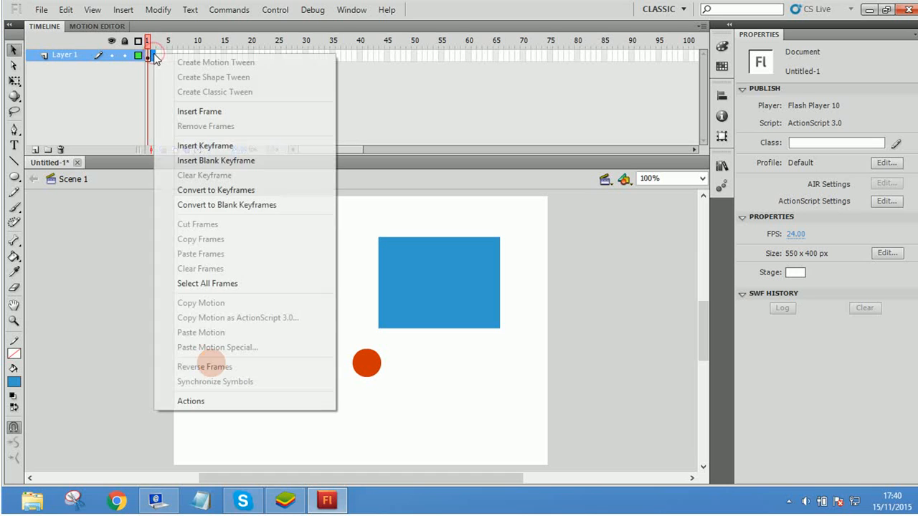
left_click(250, 146)
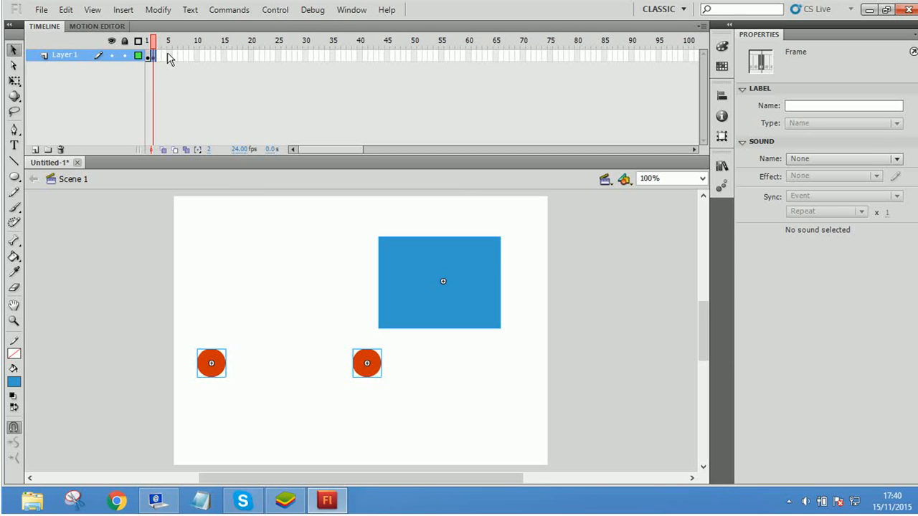
left_click(162, 95)
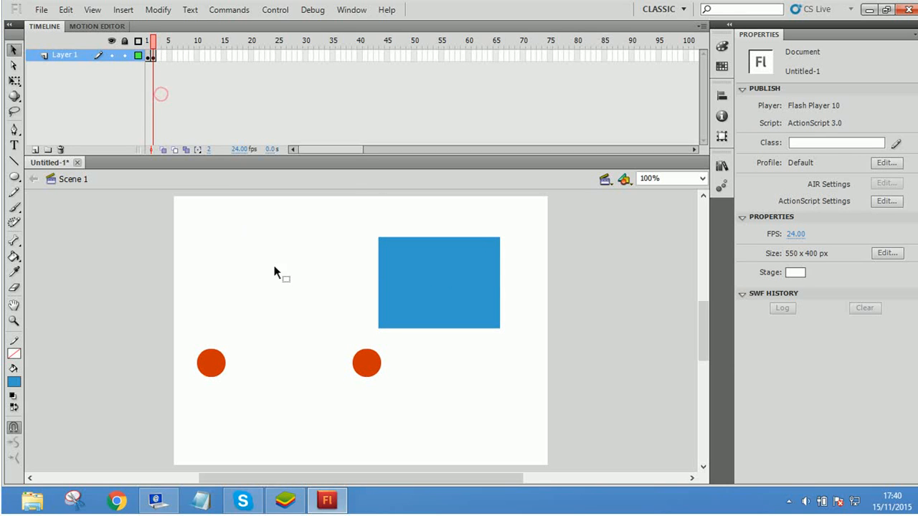
left_click(161, 53)
left_click(191, 76)
key("ctrl+z")
key("ctrl+z")
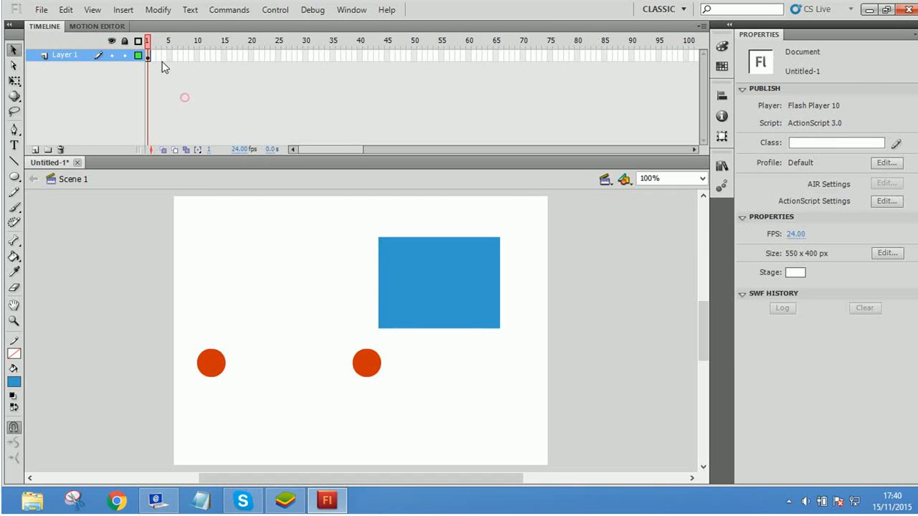
Step: Insert a blank keyframe at frame 3 of Layer 1 and undo it
right_click(154, 56)
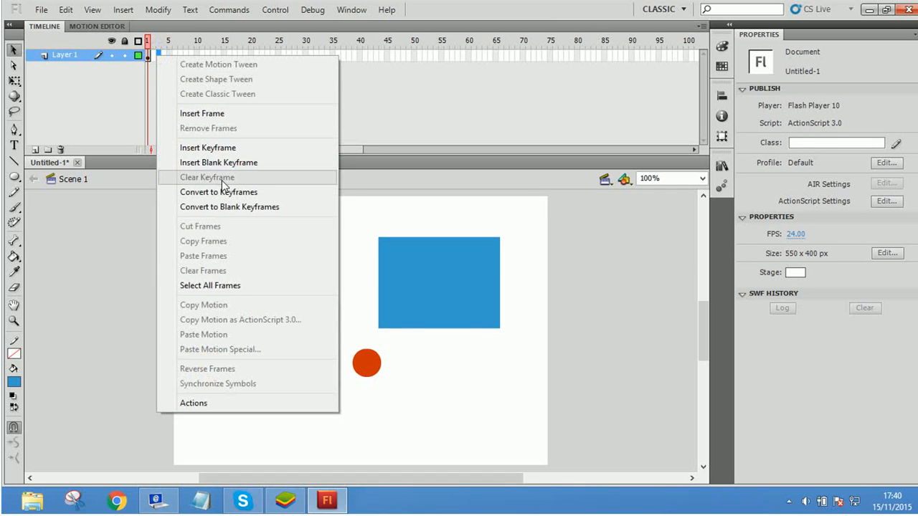
left_click(255, 165)
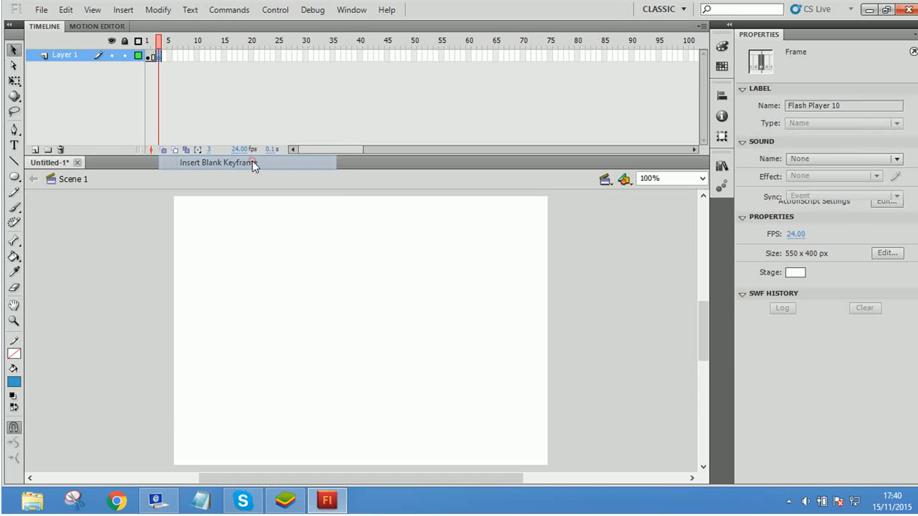
left_click(172, 117)
left_click(155, 57)
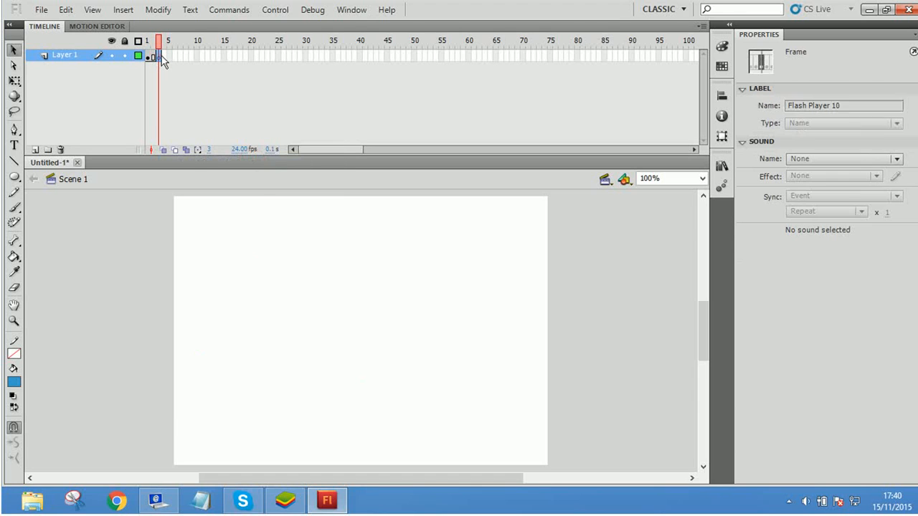
left_click(162, 62)
key("ctrl+z")
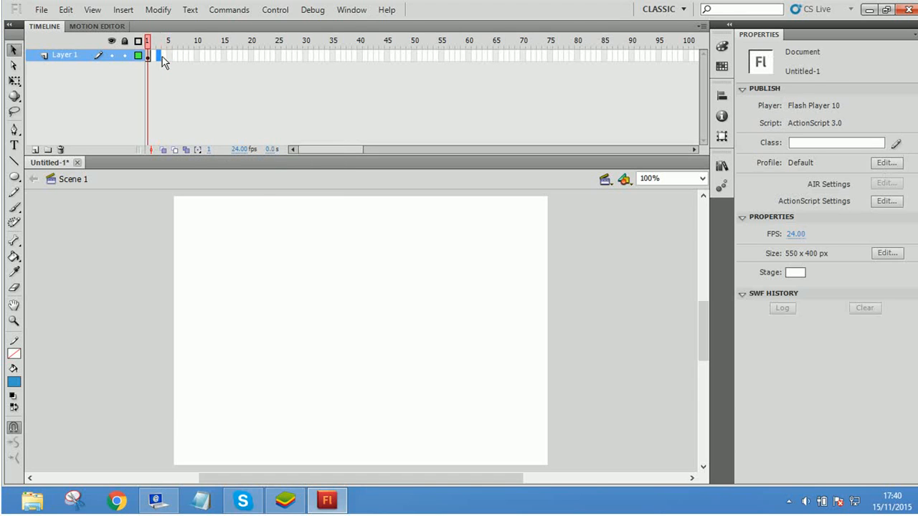
Step: Insert a blank keyframe at frame 2 of Layer 1 and switch between frames 1 and 2 to compare them
right_click(153, 56)
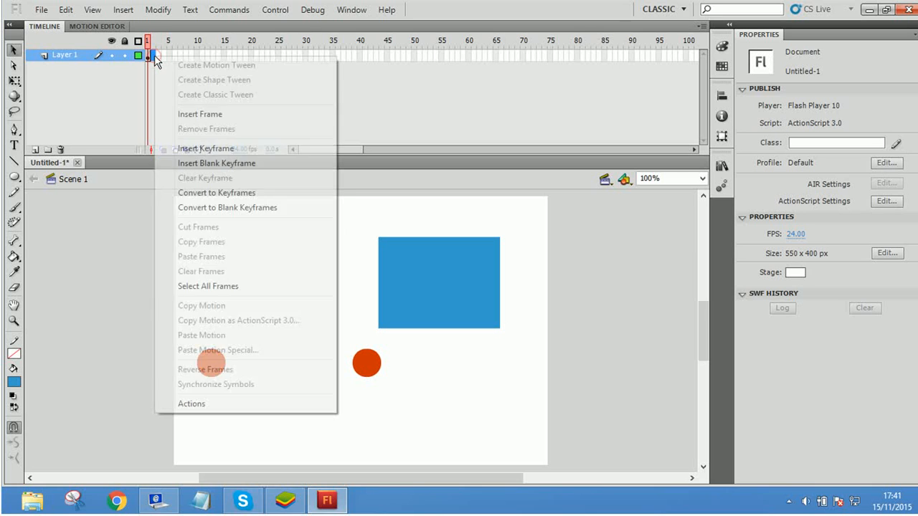
left_click(234, 164)
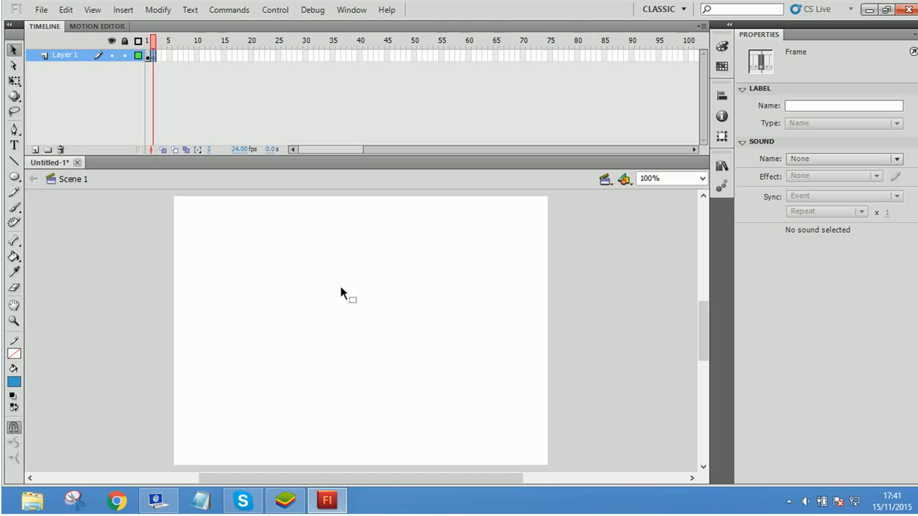
left_click(149, 41)
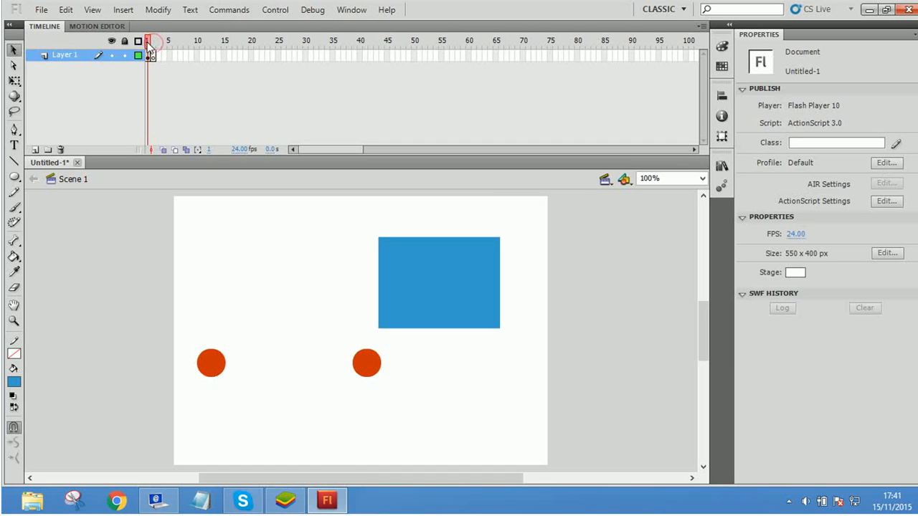
left_click(152, 42)
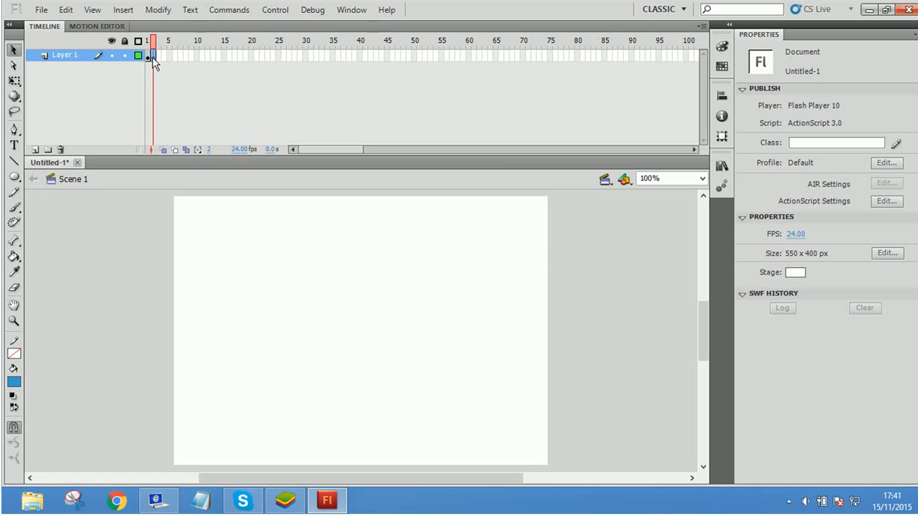
left_click(152, 57)
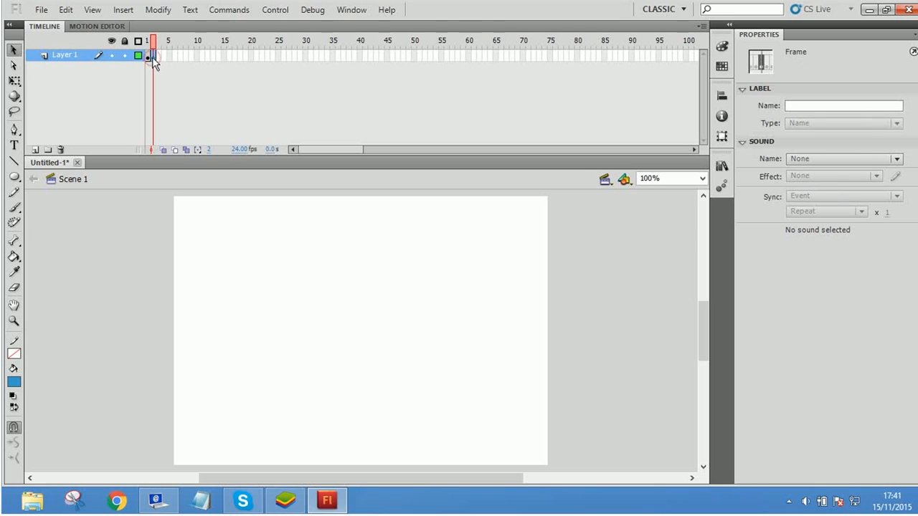
Step: Turn on Onion Skin to show frame 1's objects as a ghost image while frame 2 is selected
left_click(164, 150)
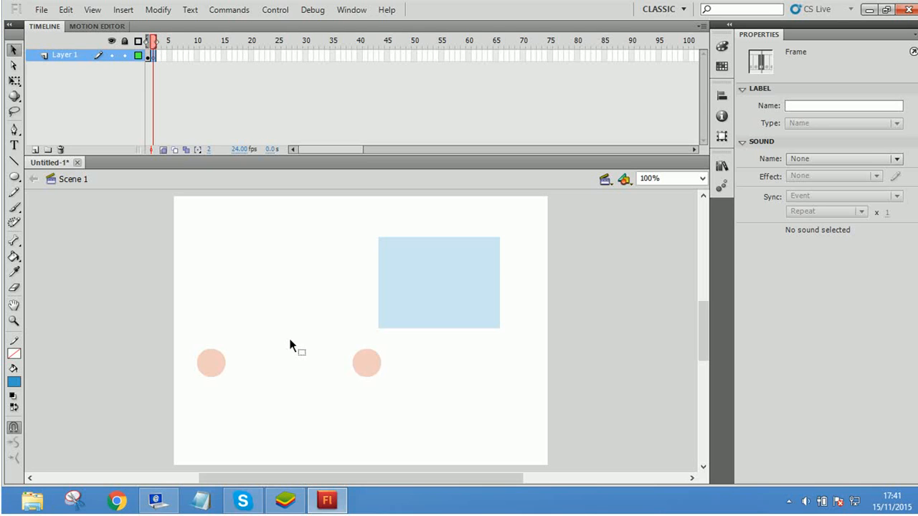
left_click(220, 362)
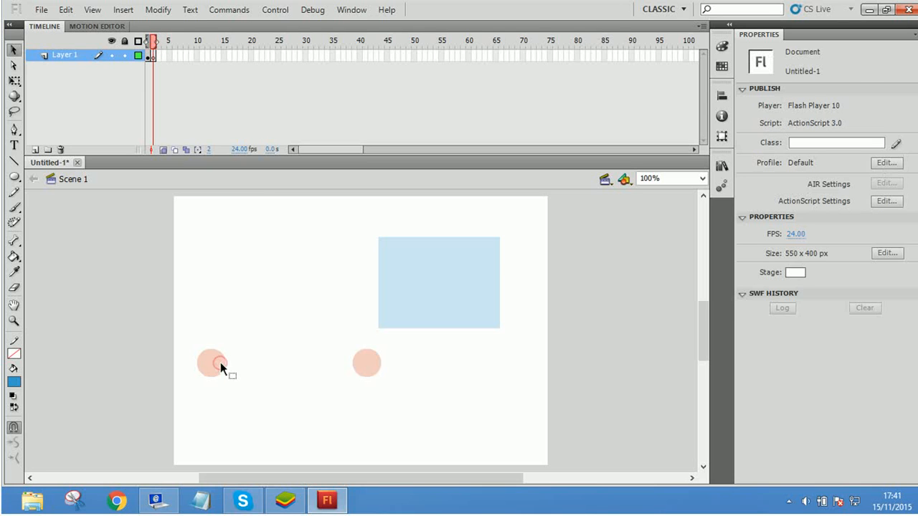
left_click(156, 57)
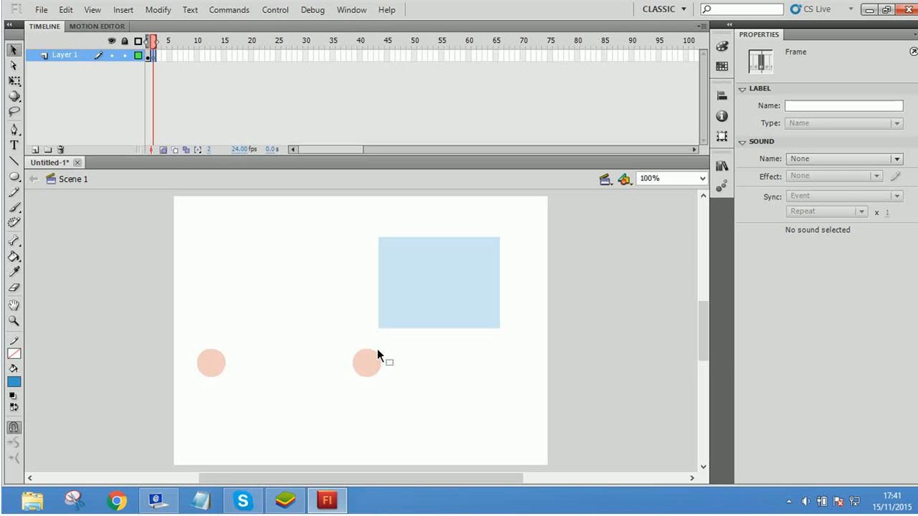
Step: Copy all objects from frame 1 into frame 2 and move the copies as a group to about X 67, Y 33
left_click(148, 56)
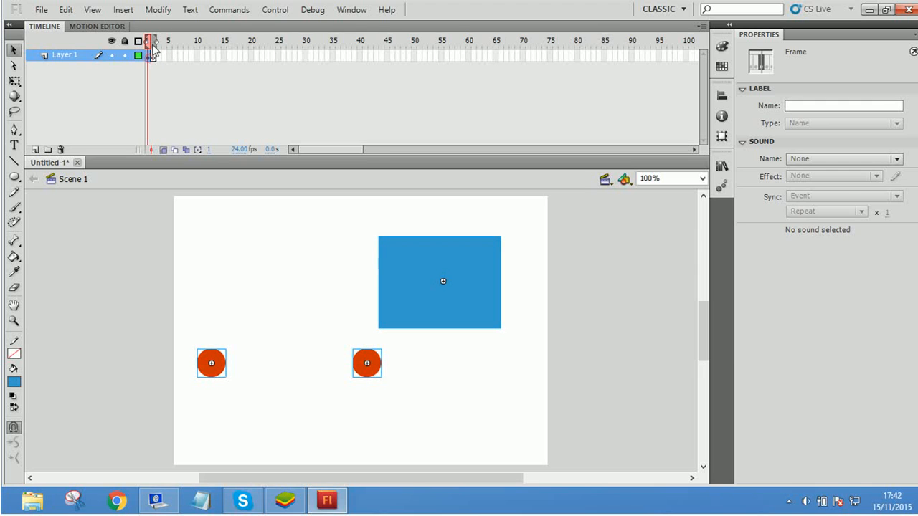
left_click(220, 373)
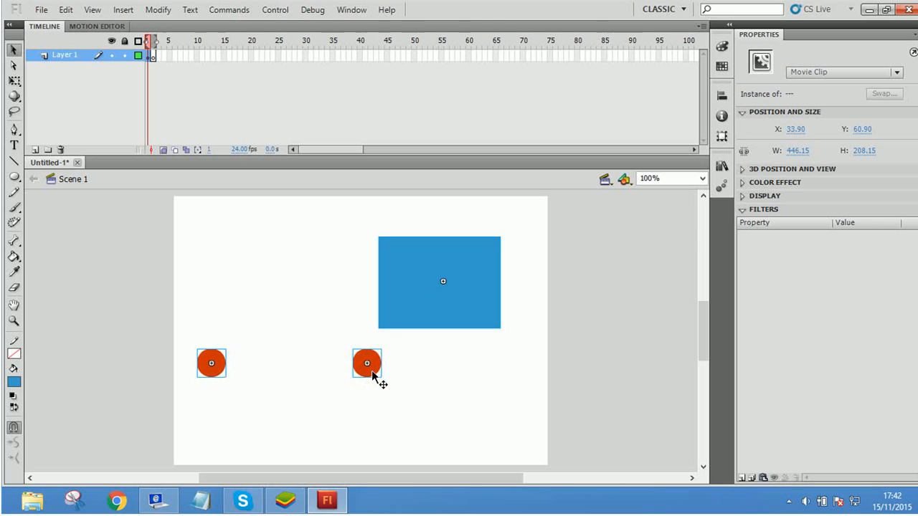
left_click(155, 55)
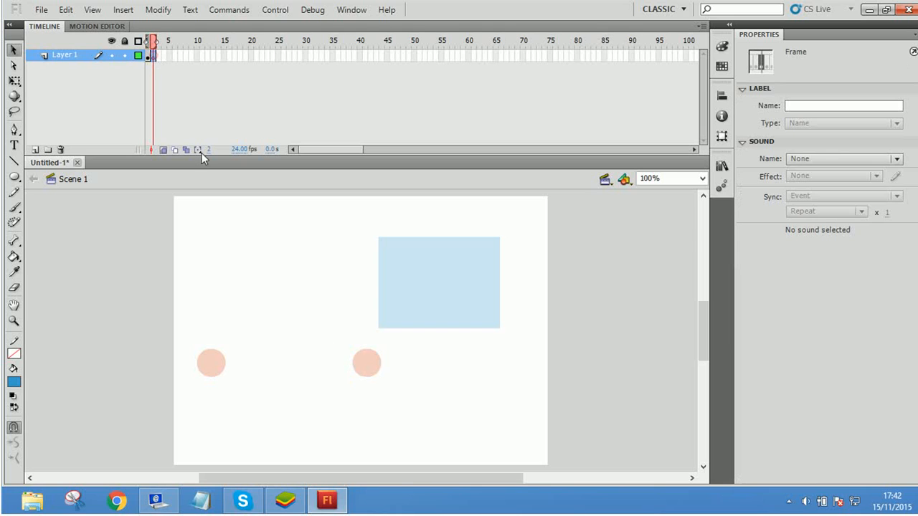
key("ctrl+v")
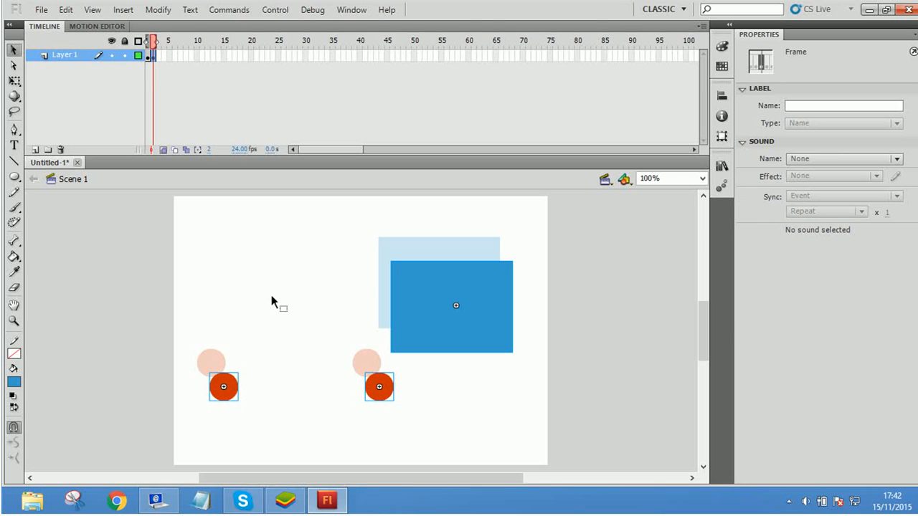
left_click_drag(229, 394, 239, 354)
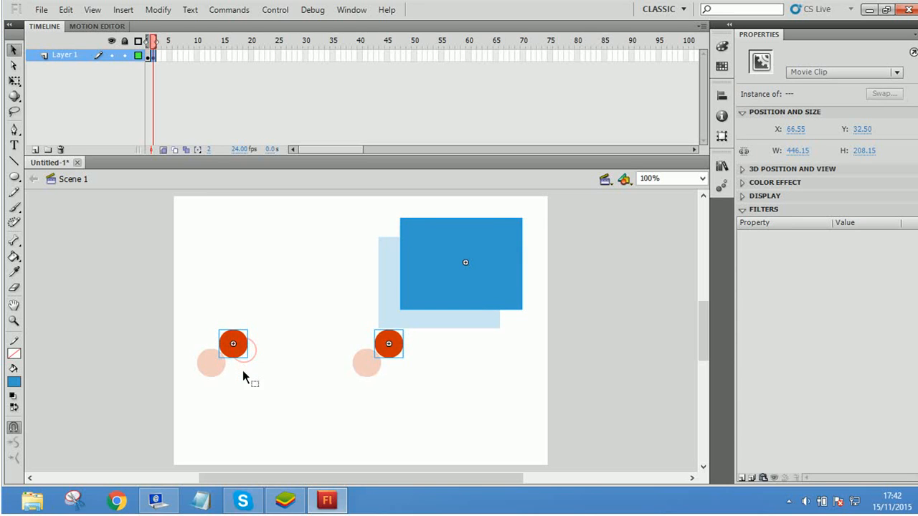
left_click(261, 398)
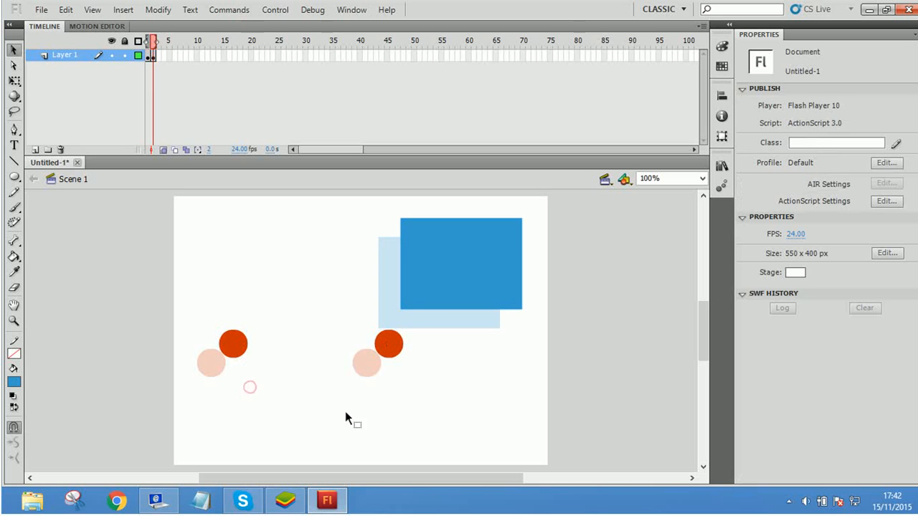
Step: Compare frames 1 and 2 with onion skinning on, and turn Onion Skin off
left_click(148, 42)
left_click(152, 43)
left_click(148, 42)
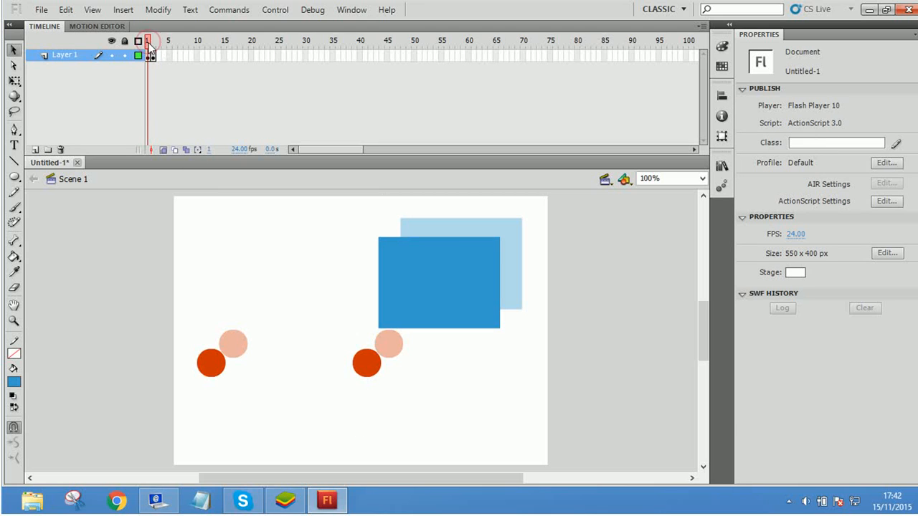
left_click(162, 150)
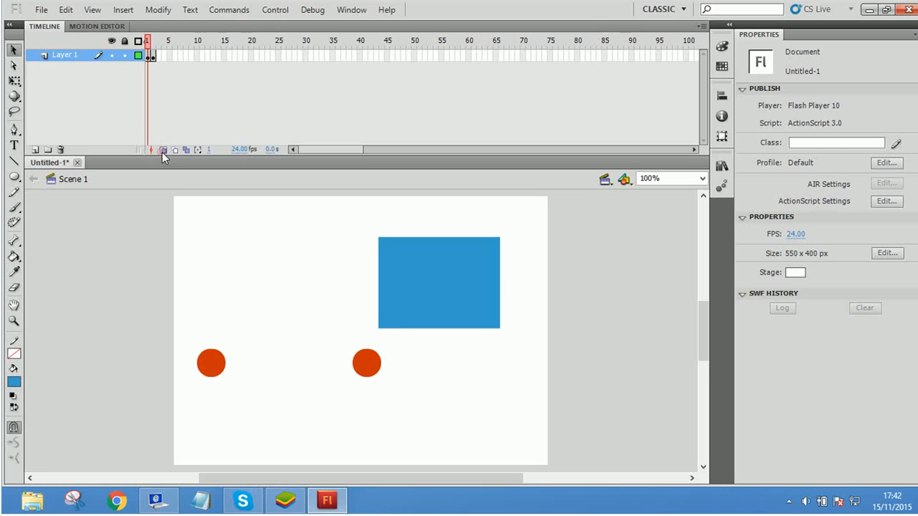
Step: Switch repeatedly between frames 1 and 2 to examine how the objects' positions change
left_click(152, 42)
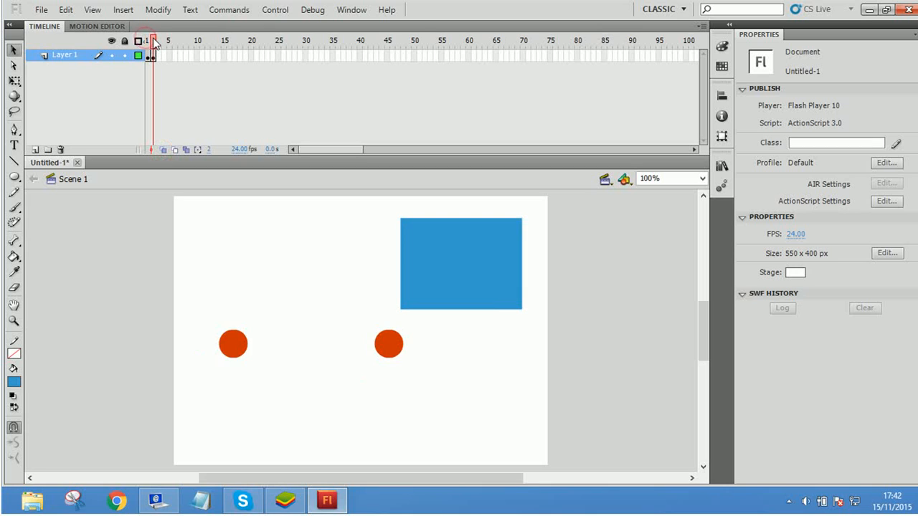
left_click(149, 42)
left_click(153, 42)
left_click(148, 42)
left_click(153, 43)
left_click(148, 43)
left_click(153, 42)
left_click(148, 42)
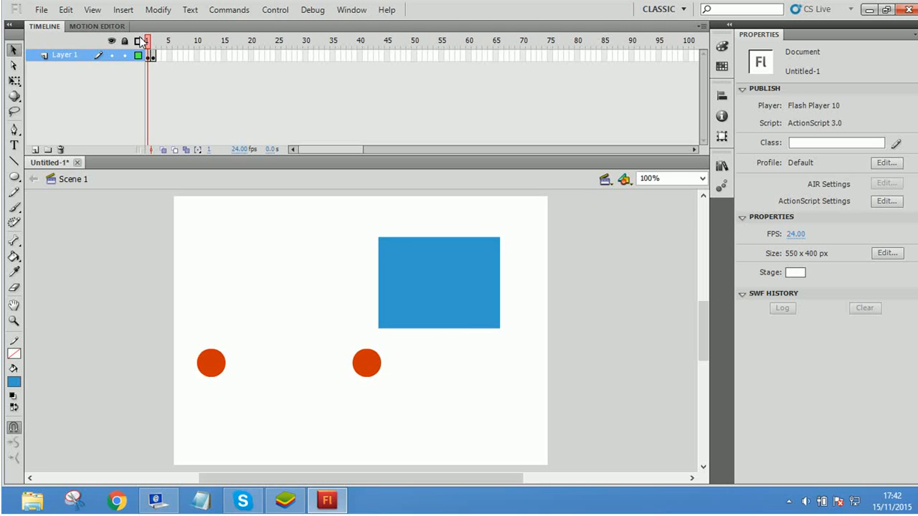
left_click(153, 43)
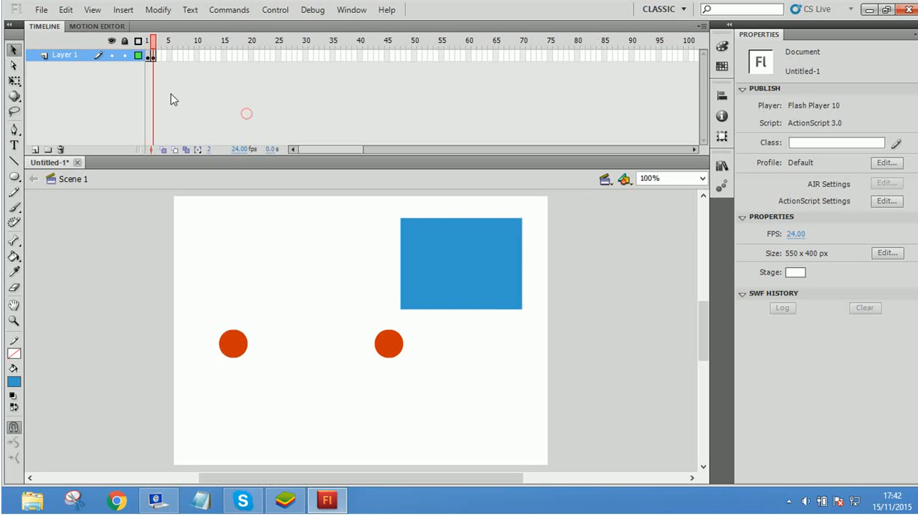
Step: Select the second circle and the rectangle in frame 2 with the Subselection tool, and return to frame 1
left_click(312, 276)
left_click(15, 65)
left_click(395, 341)
left_click(394, 336)
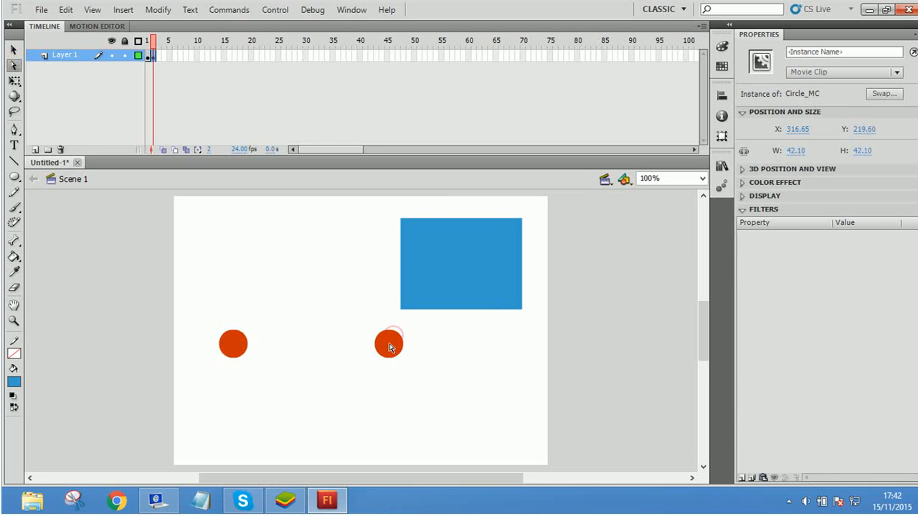
left_click(409, 395)
left_click(430, 282)
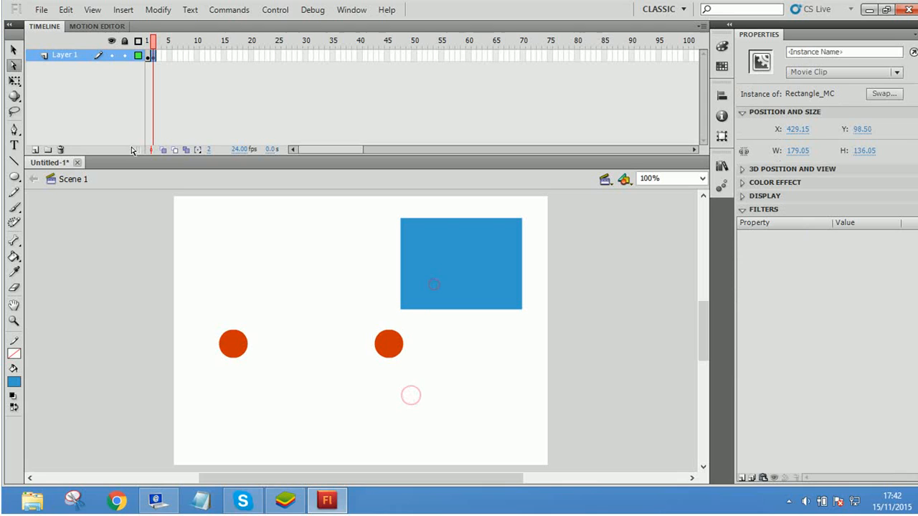
left_click(147, 40)
left_click(335, 233)
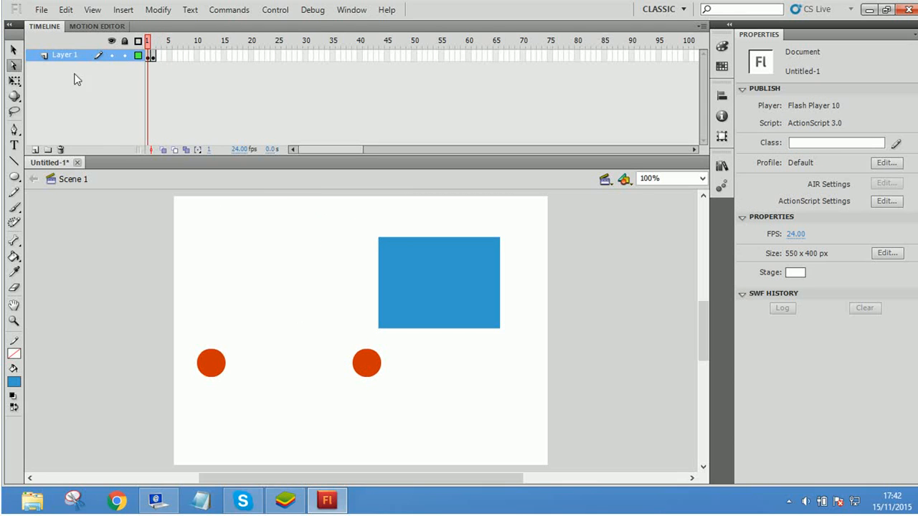
Step: Compare the Selection tool with the Subselection tool on the circle below the rectangle in frame 1, and deselect it
left_click(14, 50)
left_click(366, 367)
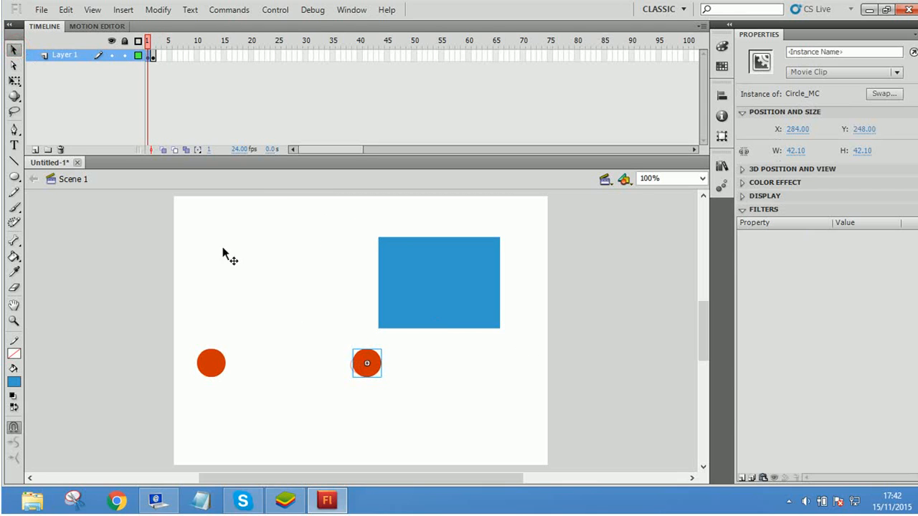
left_click(15, 65)
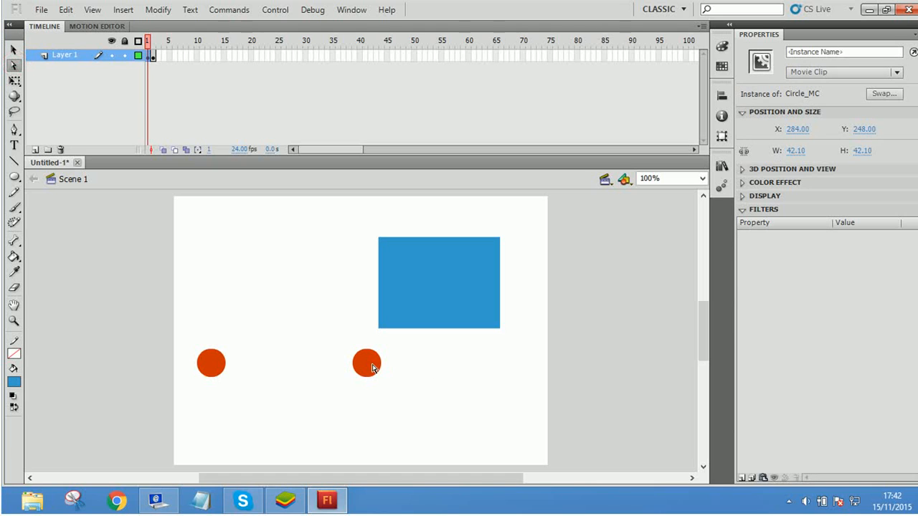
left_click(326, 312)
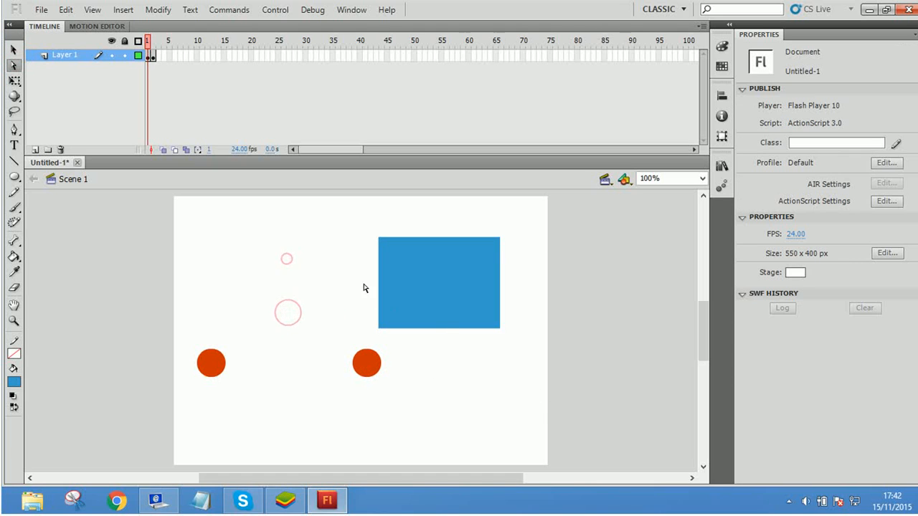
left_click(314, 236)
left_click(158, 9)
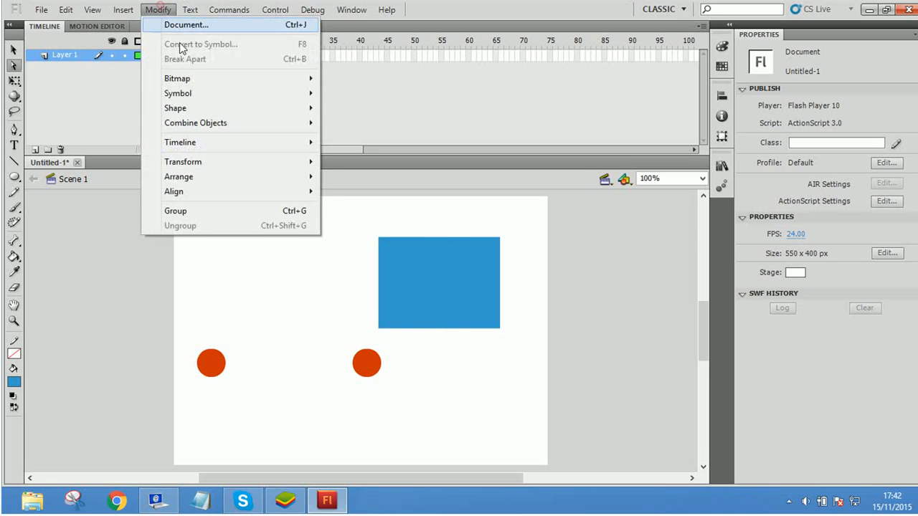
left_click(316, 358)
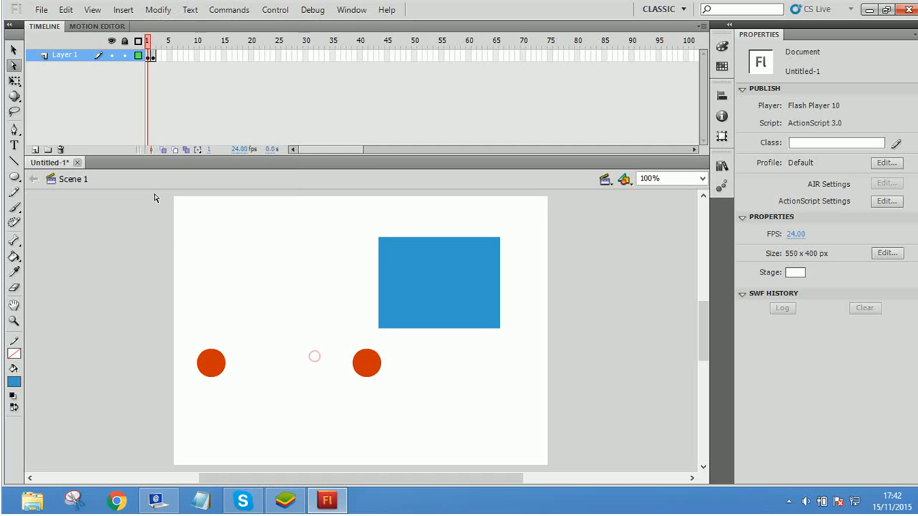
Step: Move the first circle in frame 1 to about X 142, Y 119 and enlarge it to about 200 x 200 with Free Transform
left_click(15, 83)
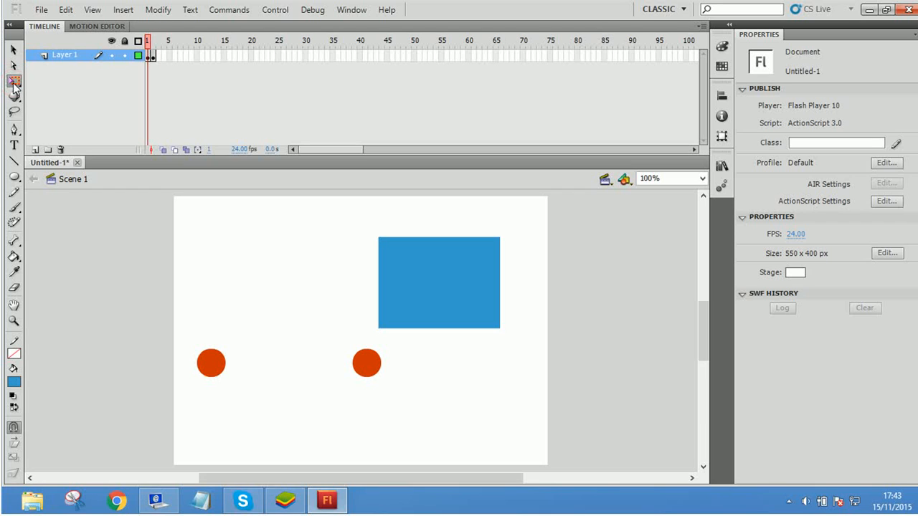
left_click(208, 363)
left_click_drag(218, 373, 281, 291)
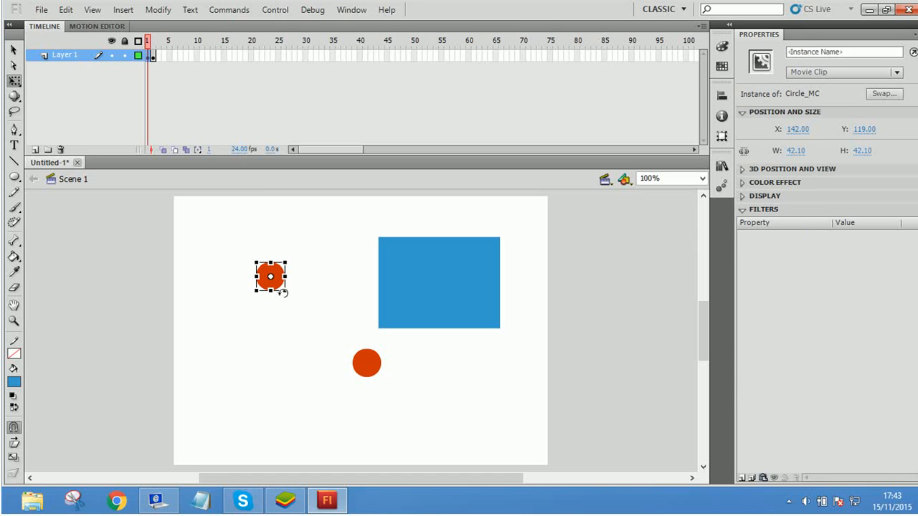
left_click_drag(287, 289, 331, 323)
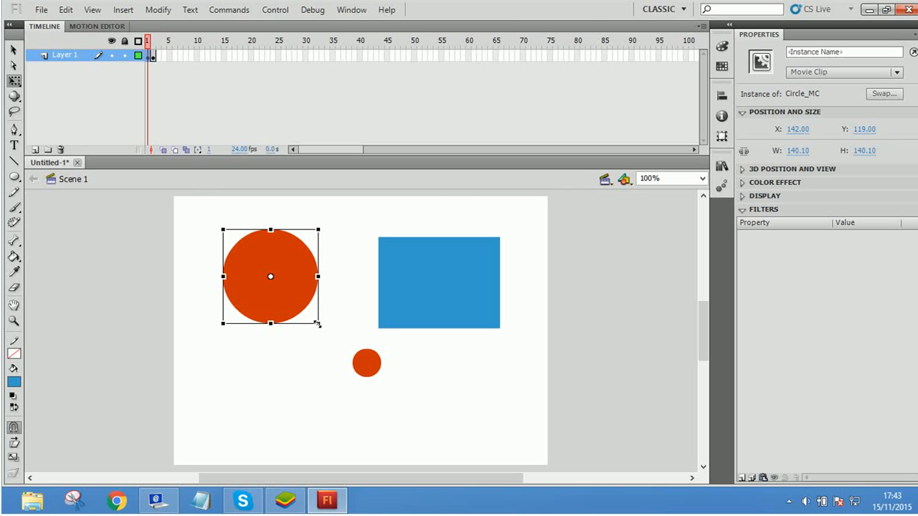
left_click_drag(317, 324, 338, 351)
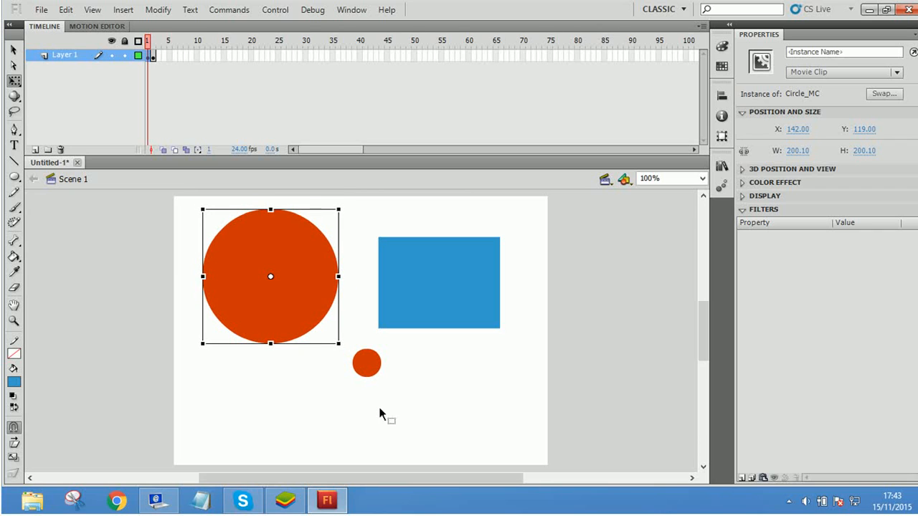
Step: Rotate the enlarged circle in 3D into a narrow tilted ellipse with the 3D Rotation tool, and deselect it
left_click(14, 96)
left_click_drag(260, 281, 281, 284)
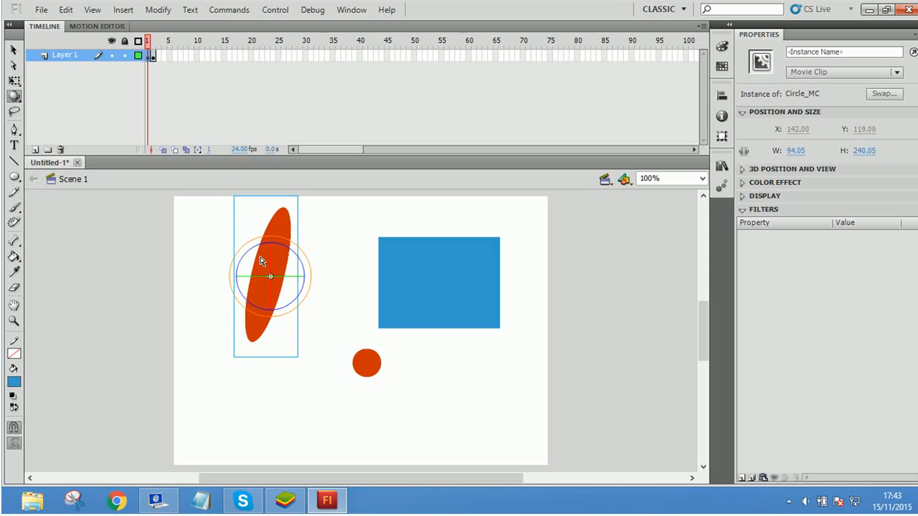
left_click_drag(270, 260, 240, 276)
left_click(270, 387)
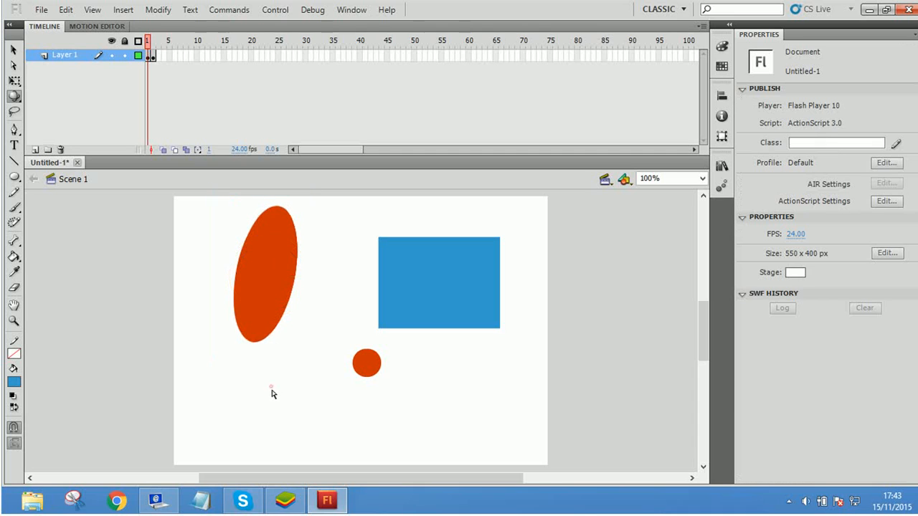
Step: Select the ellipse, the small circle and the rectangle together with the Lasso tool
left_click(13, 111)
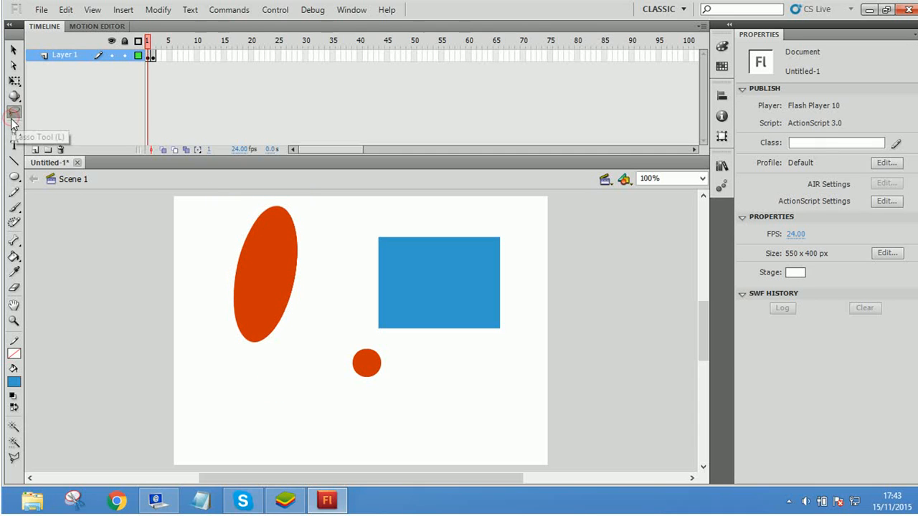
mouse_move(213, 251)
left_mouse_down()
mouse_move(379, 262)
mouse_move(213, 252)
left_mouse_up()
left_click(346, 295)
mouse_move(370, 213)
left_mouse_down()
mouse_move(477, 344)
mouse_move(367, 245)
left_mouse_up()
mouse_move(311, 252)
left_mouse_down()
mouse_move(409, 389)
mouse_move(425, 223)
mouse_move(311, 245)
left_mouse_up()
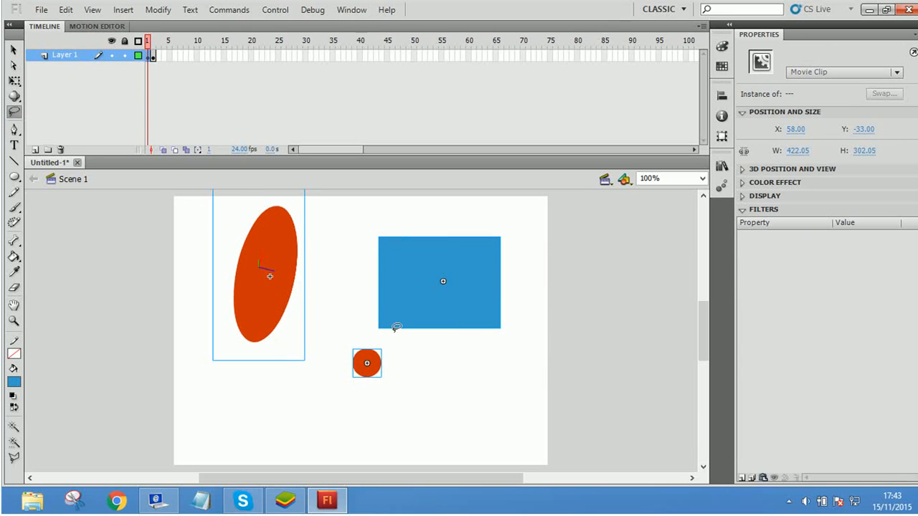
Step: Lasso the rectangle with the small circle, select all three shapes, and move them straight down until the rectangle sits at about Y 231
mouse_move(369, 236)
left_mouse_down()
mouse_move(492, 263)
mouse_move(452, 251)
left_mouse_up()
mouse_move(422, 194)
left_mouse_down()
mouse_move(466, 180)
mouse_move(423, 192)
left_mouse_up()
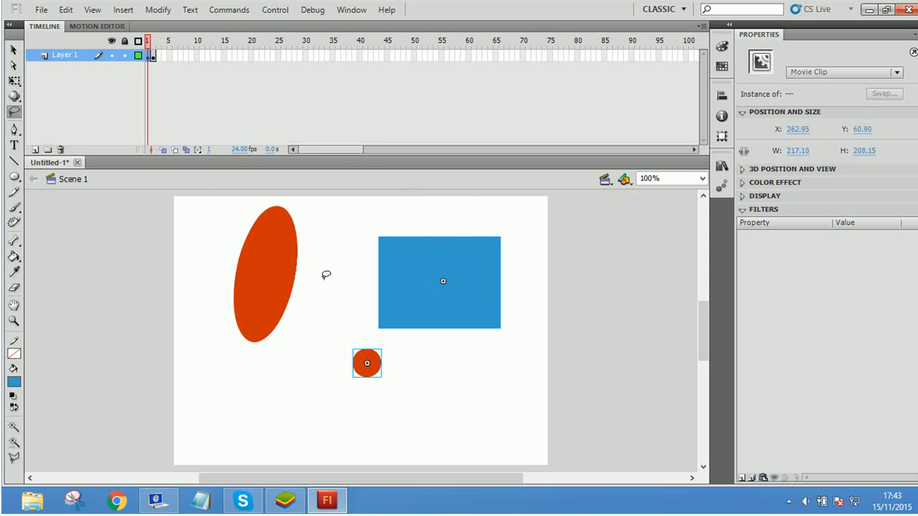
left_click_drag(304, 208, 287, 202)
mouse_move(349, 262)
left_mouse_down()
mouse_move(412, 359)
mouse_move(335, 275)
left_mouse_up()
mouse_move(349, 306)
left_mouse_down()
mouse_move(316, 398)
mouse_move(330, 322)
left_mouse_up()
mouse_move(297, 246)
left_mouse_down()
mouse_move(497, 293)
mouse_move(278, 276)
left_mouse_up()
left_click_drag(417, 239, 418, 305)
Step: Select only the blue rectangle with the Lasso tool, and return to the Selection tool
left_click(340, 311)
left_click_drag(391, 264, 382, 251)
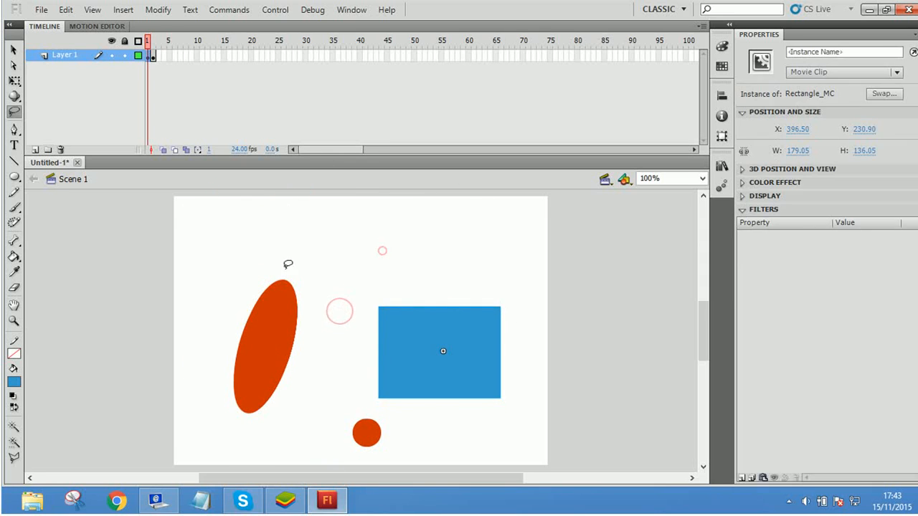
left_click_drag(285, 269, 306, 326)
mouse_move(369, 277)
left_mouse_down()
mouse_move(402, 317)
mouse_move(367, 278)
mouse_move(504, 270)
mouse_move(365, 274)
left_mouse_up()
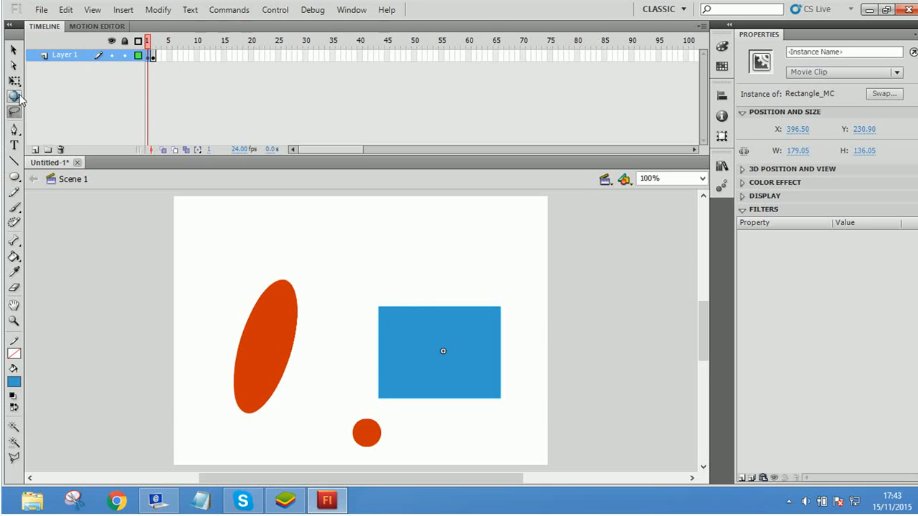
left_click(13, 51)
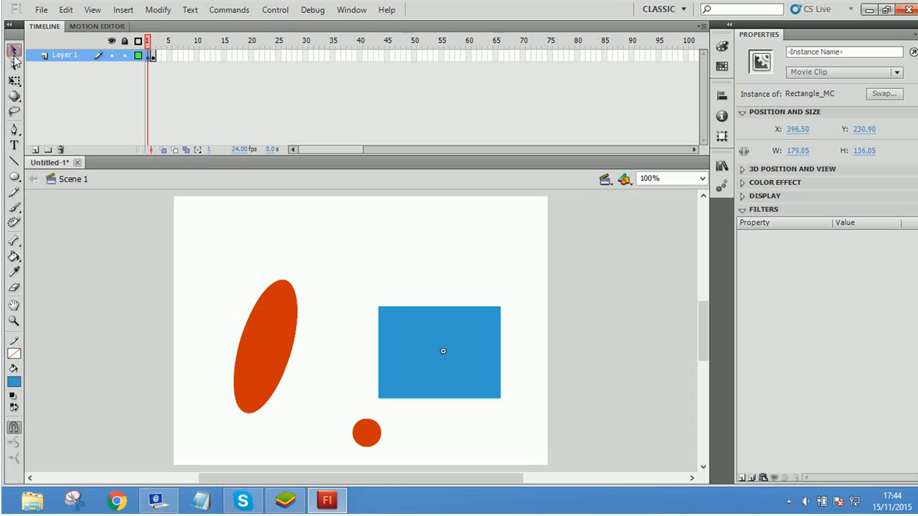
Step: Try out a looping curved path with the Pen tool across the upper stage and over the ellipse, and undo it
left_click(14, 130)
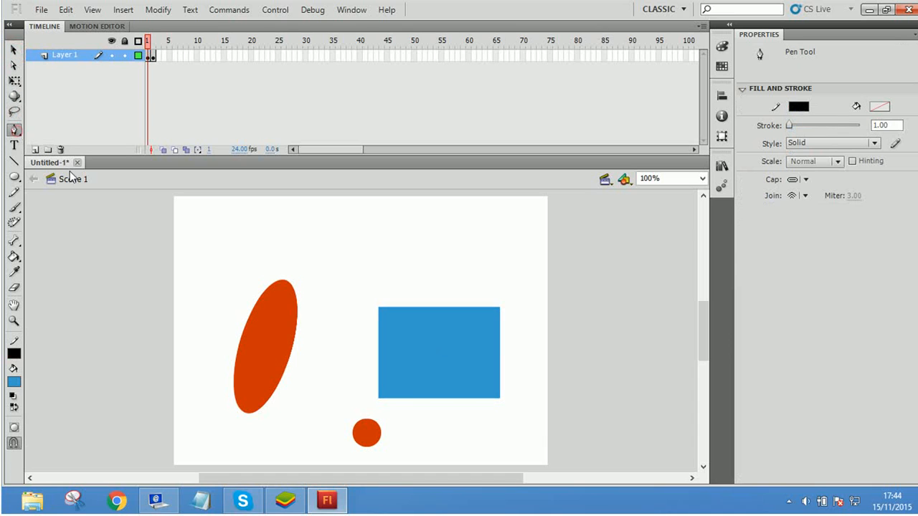
left_click_drag(323, 290, 323, 291)
left_click_drag(332, 240, 366, 324)
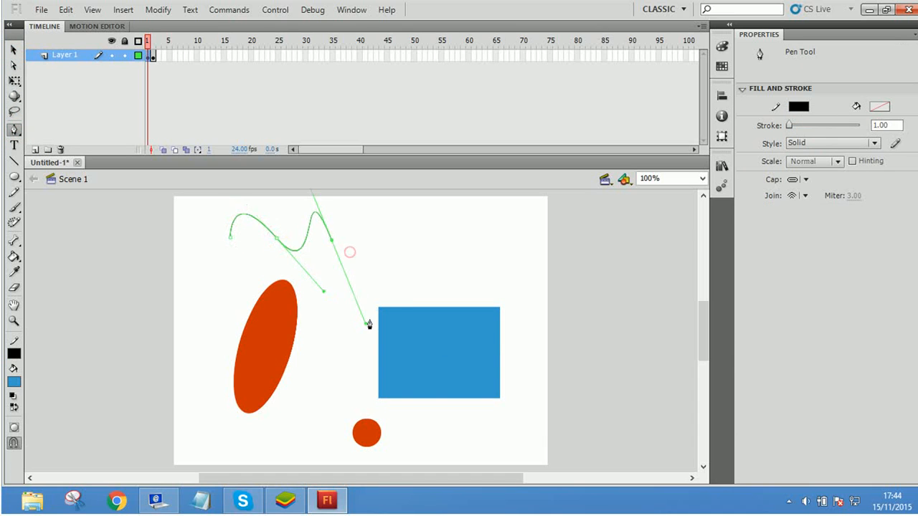
left_click_drag(375, 267, 395, 304)
left_click_drag(420, 256, 266, 268)
left_click_drag(245, 272, 295, 383)
left_click_drag(297, 332, 343, 383)
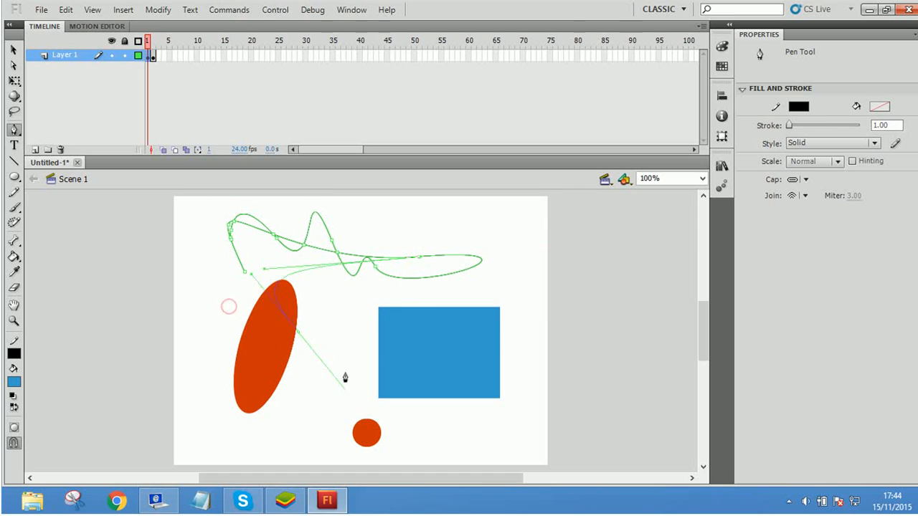
left_click_drag(318, 348, 449, 356)
key("ctrl+z")
key("ctrl+z")
key("ctrl+z")
key("ctrl+z")
key("ctrl+z")
key("ctrl+z")
key("ctrl+z")
key("ctrl+z")
key("ctrl+z")
key("ctrl+z")
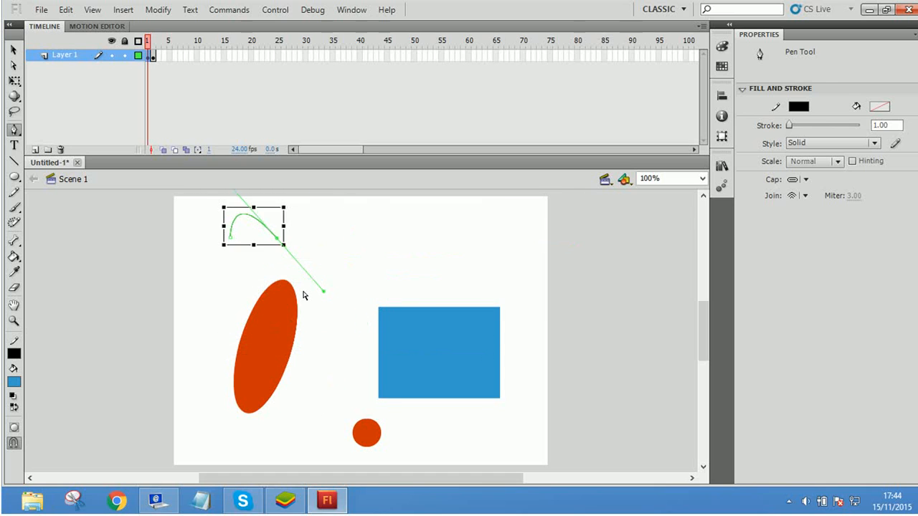
Step: Draw an open wavy path with the Pen tool, with two crests above the shapes and a curve looping behind the rectangle towards the start
left_click_drag(231, 248, 254, 225)
left_click_drag(388, 286, 389, 293)
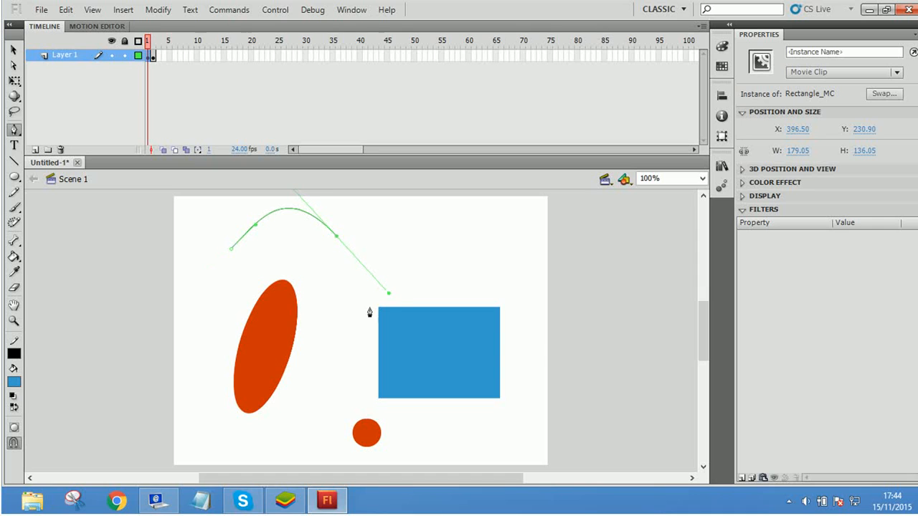
left_click_drag(430, 226, 450, 203)
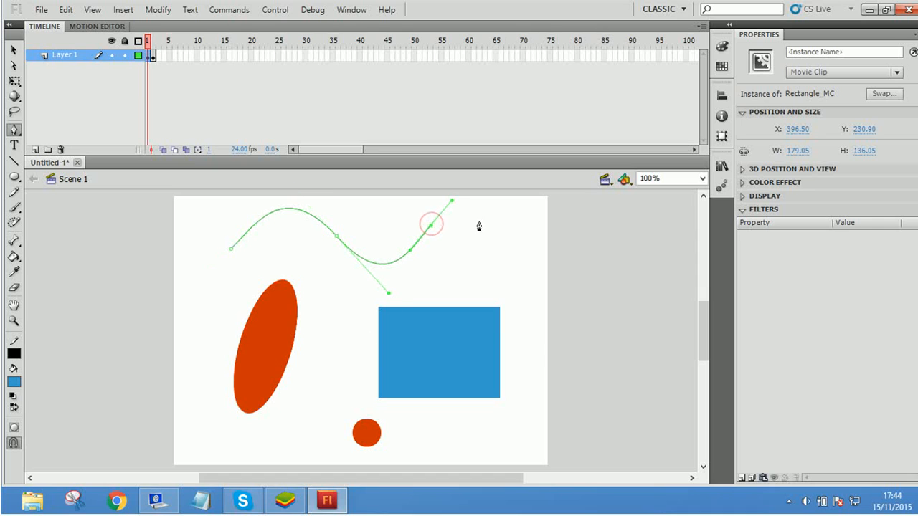
left_click_drag(522, 253, 570, 310)
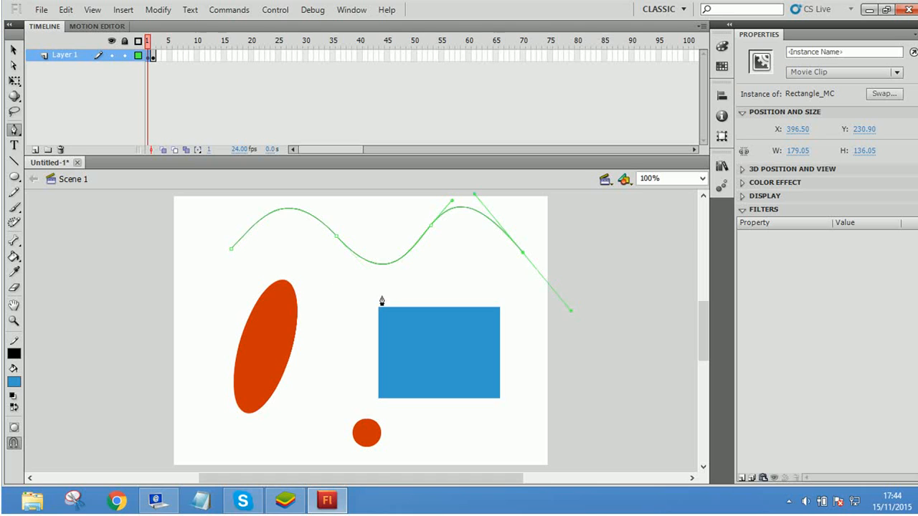
left_click_drag(349, 320, 231, 248)
left_click_drag(213, 344, 188, 387)
left_click_drag(205, 260, 232, 249)
Step: Bend the path's first crest and the trough before the second crest into new curves with the Selection tool
left_click(13, 145)
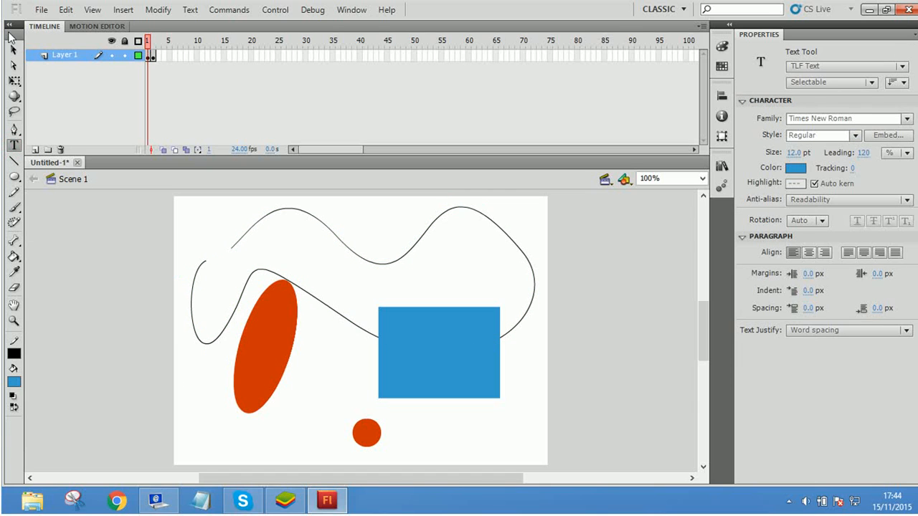
left_click(13, 47)
mouse_move(258, 221)
left_mouse_down()
mouse_move(213, 219)
mouse_move(250, 242)
mouse_move(248, 233)
left_mouse_up()
left_click_drag(313, 219, 426, 249)
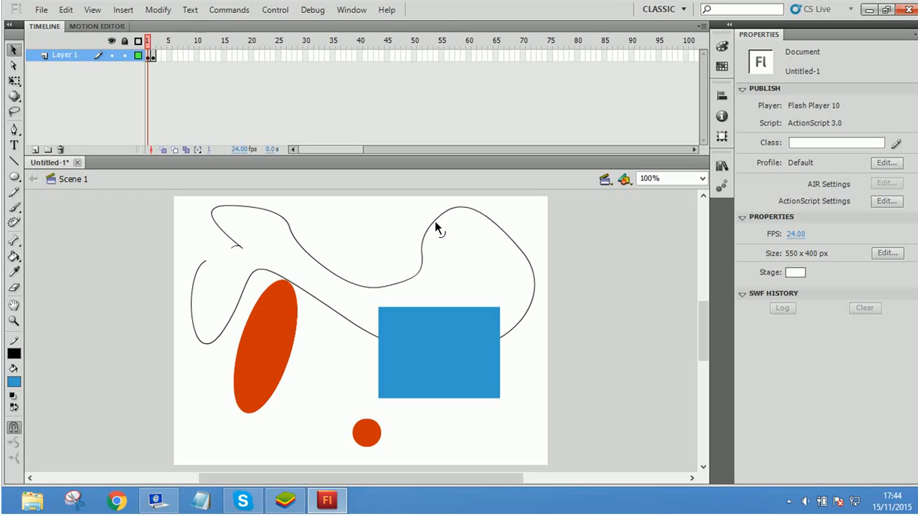
left_click_drag(436, 222, 443, 243)
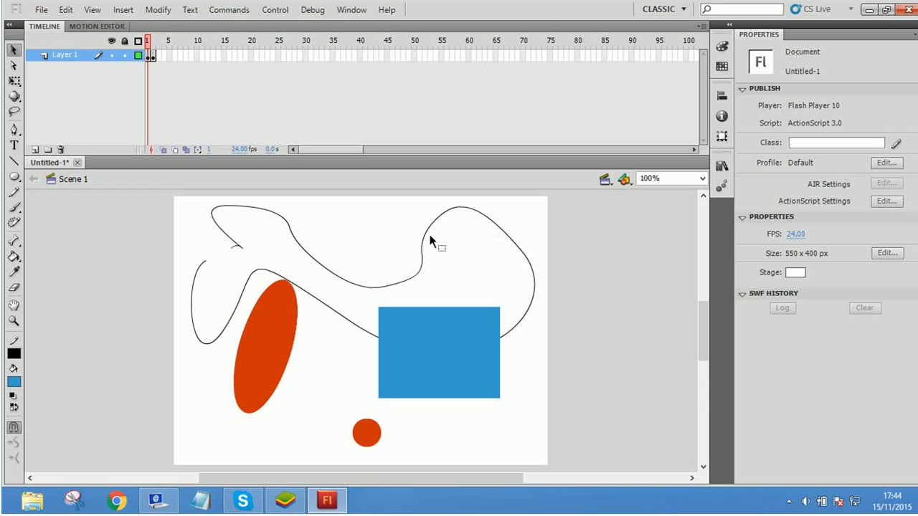
Step: Bend the path's second crest and the trough before it into a series of smaller waves with the Selection tool
left_click_drag(435, 225, 464, 251)
left_click_drag(453, 215, 473, 234)
left_click_drag(509, 242, 491, 256)
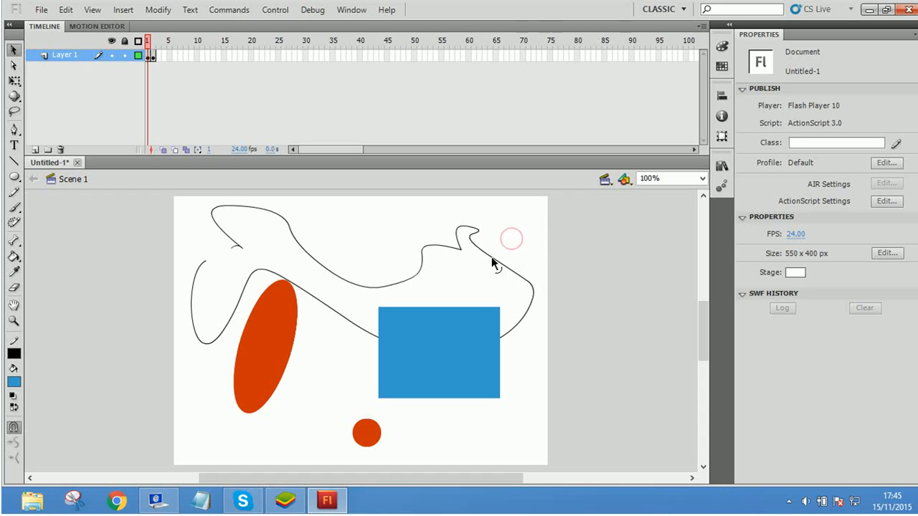
left_click_drag(424, 251, 450, 278)
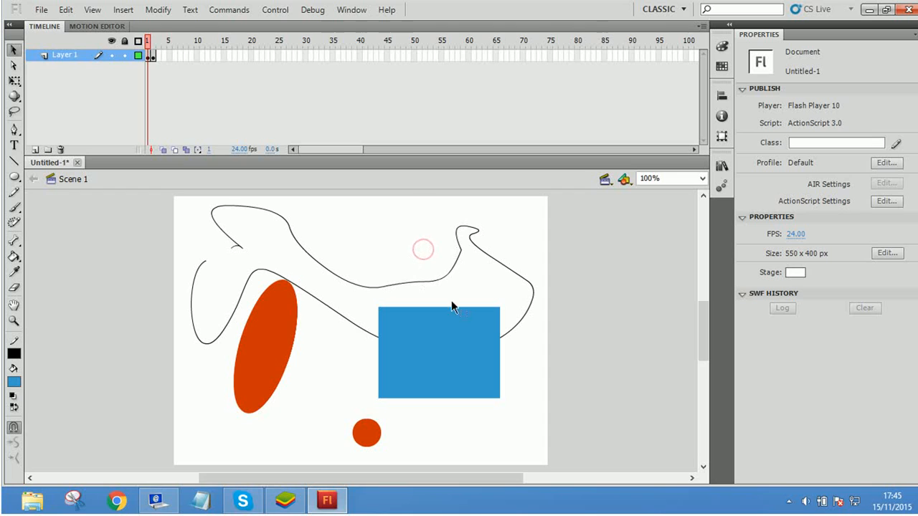
left_click_drag(346, 285, 360, 236)
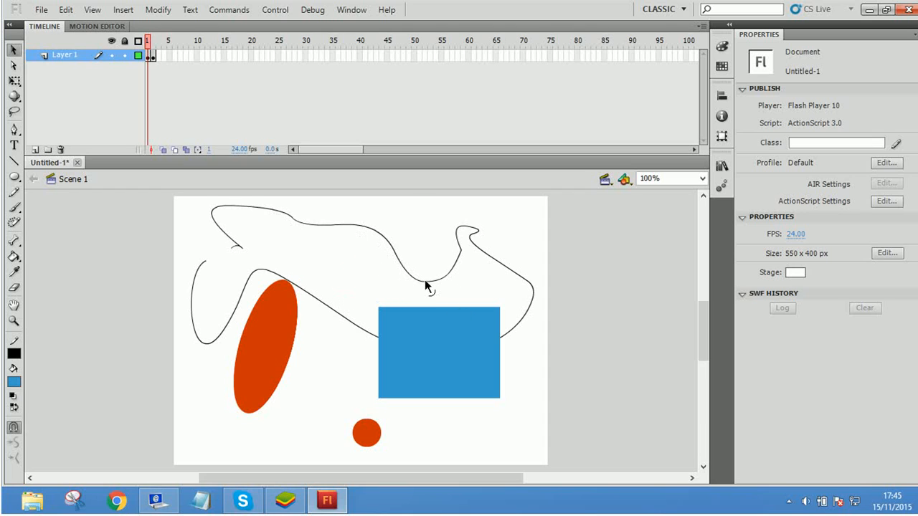
left_click_drag(425, 285, 423, 231)
left_click_drag(360, 224, 369, 264)
left_click_drag(406, 233, 362, 250)
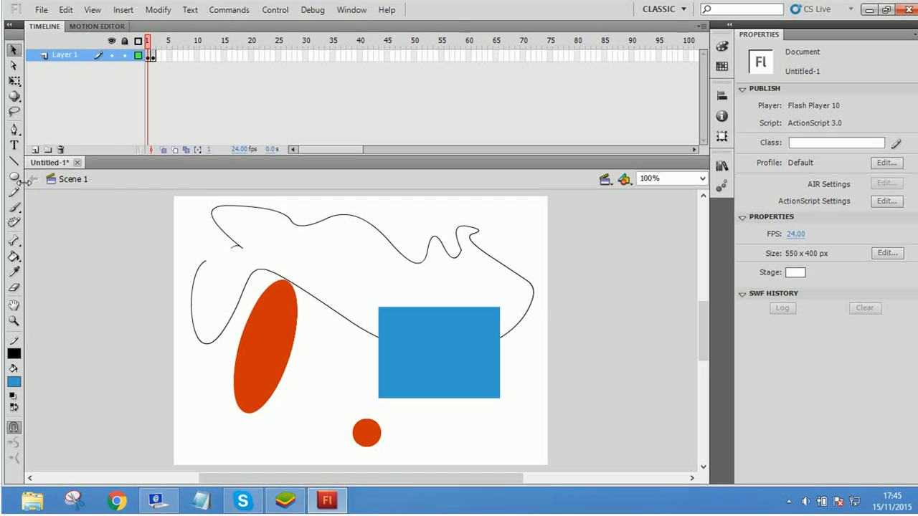
Step: Move the anchor points around the path's middle crest and reposition the whole path with the Subselection tool
left_click(13, 65)
mouse_move(268, 209)
left_mouse_down()
mouse_move(289, 267)
mouse_move(304, 266)
mouse_move(274, 205)
mouse_move(266, 246)
mouse_move(230, 263)
mouse_move(240, 220)
left_mouse_up()
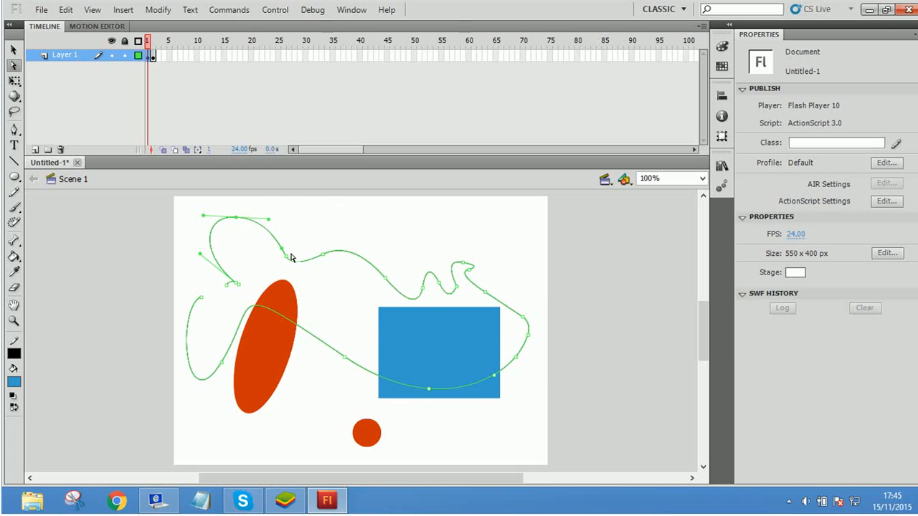
left_click_drag(288, 260, 368, 222)
left_click_drag(384, 276, 341, 285)
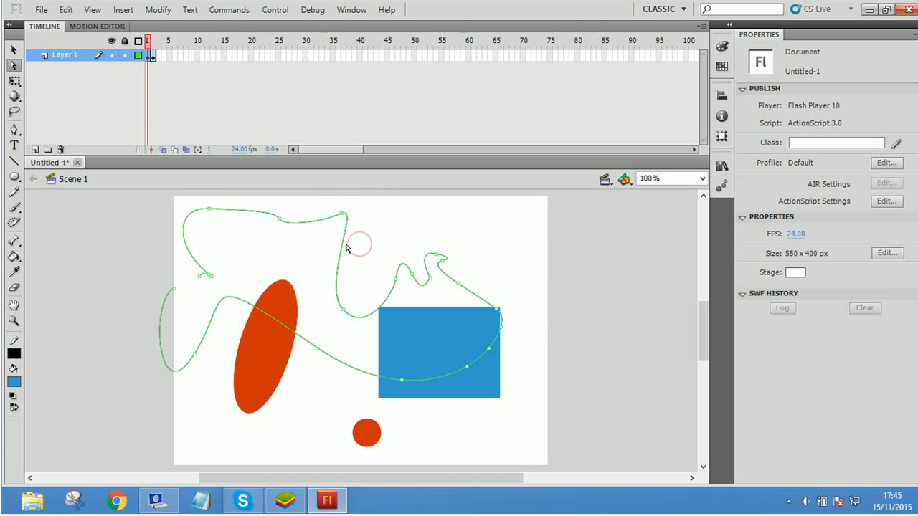
left_click_drag(344, 244, 345, 277)
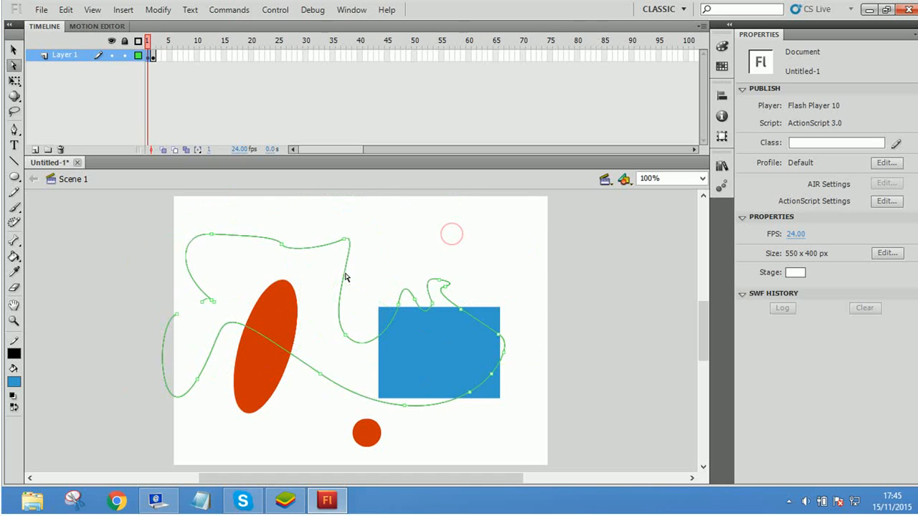
Step: Draw five straight lines at different angles across the upper half of the stage with the Line tool
left_click(13, 162)
left_click_drag(229, 210, 442, 223)
left_click_drag(403, 250, 540, 193)
left_click_drag(357, 313, 442, 212)
left_click_drag(226, 341, 256, 236)
left_click_drag(285, 281, 290, 190)
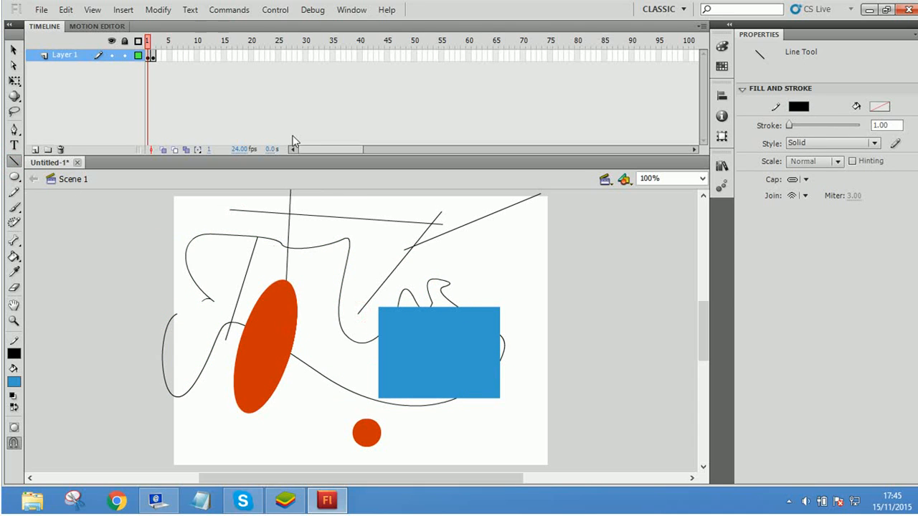
Step: Draw a large blue circle overlapping the red ellipse, and sketch a freehand curve and a zigzag with the Pencil tool
left_click(14, 176)
left_click_drag(379, 352, 256, 219)
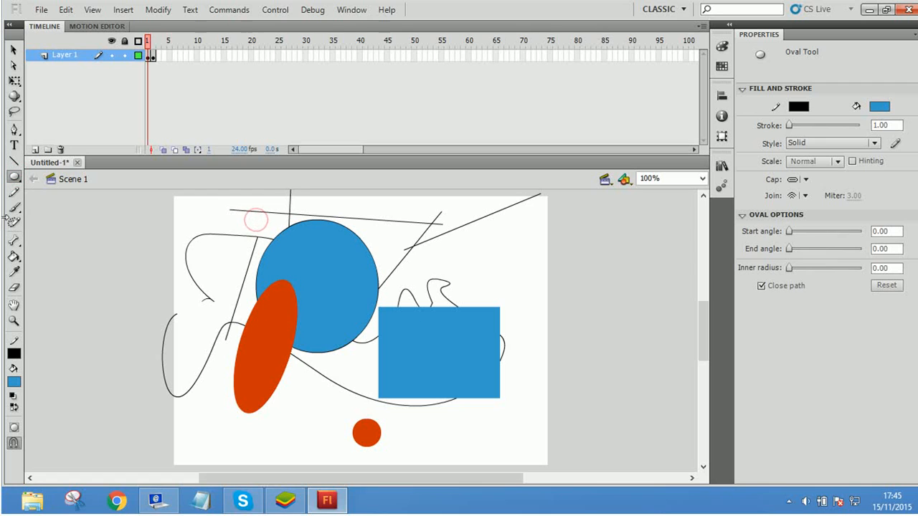
left_click(13, 193)
mouse_move(179, 245)
left_mouse_down()
mouse_move(203, 216)
mouse_move(359, 252)
mouse_move(504, 310)
left_mouse_up()
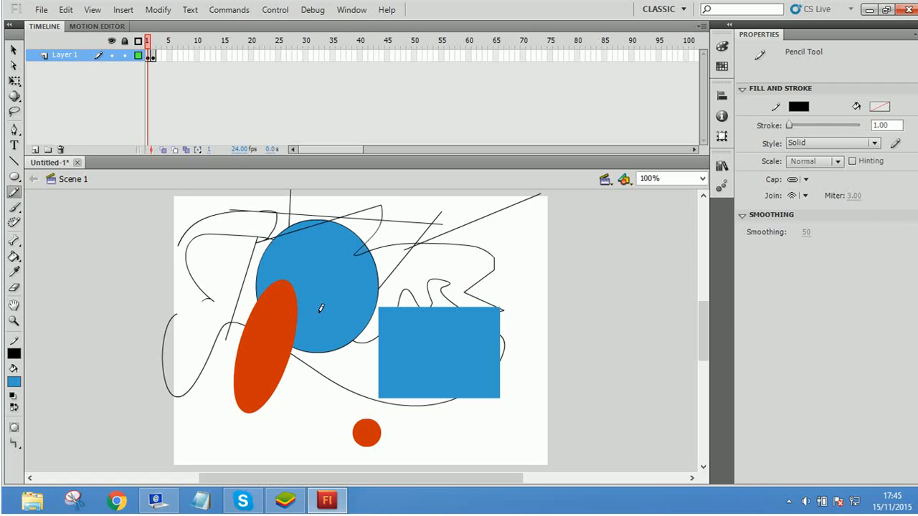
mouse_move(417, 288)
left_mouse_down()
mouse_move(490, 244)
mouse_move(534, 234)
left_mouse_up()
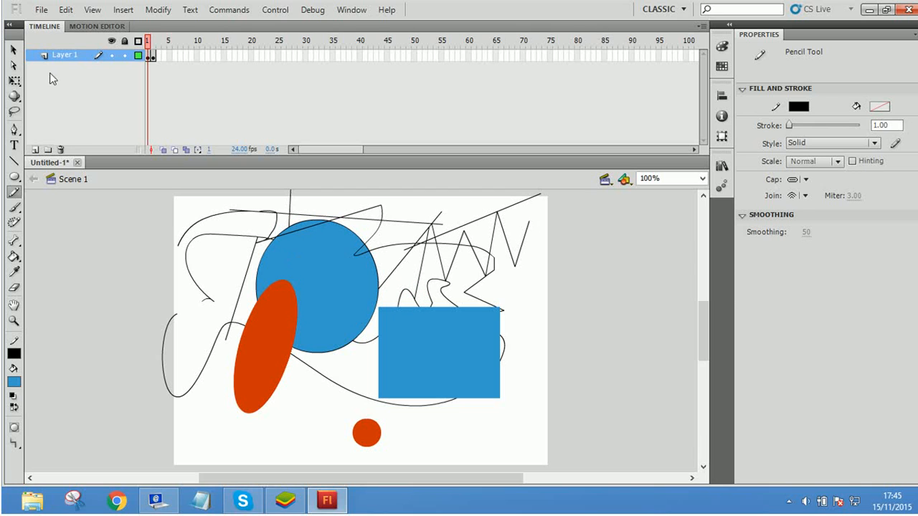
Step: Delete the main fill area of the large blue circle, leaving its outline and the pieces cut off by the pencil curve
left_click(12, 49)
left_click(337, 219)
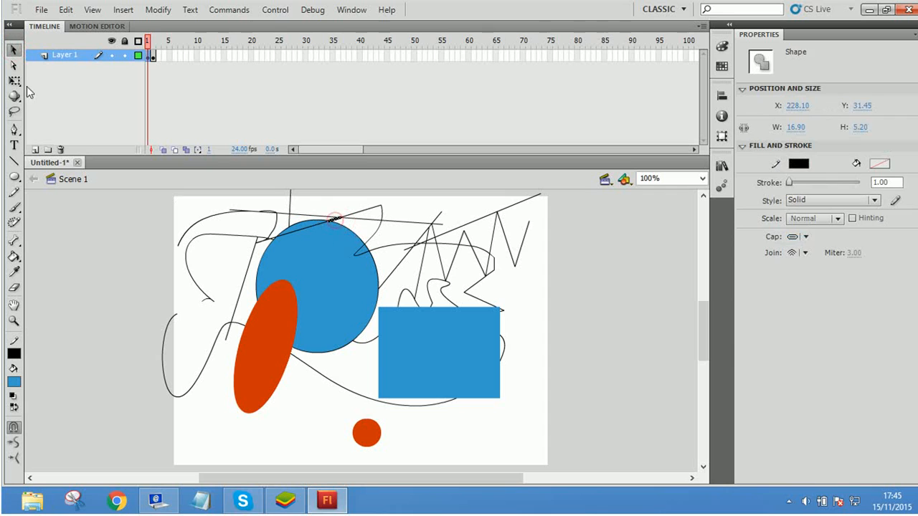
left_click(14, 80)
left_click(319, 238)
key("Delete")
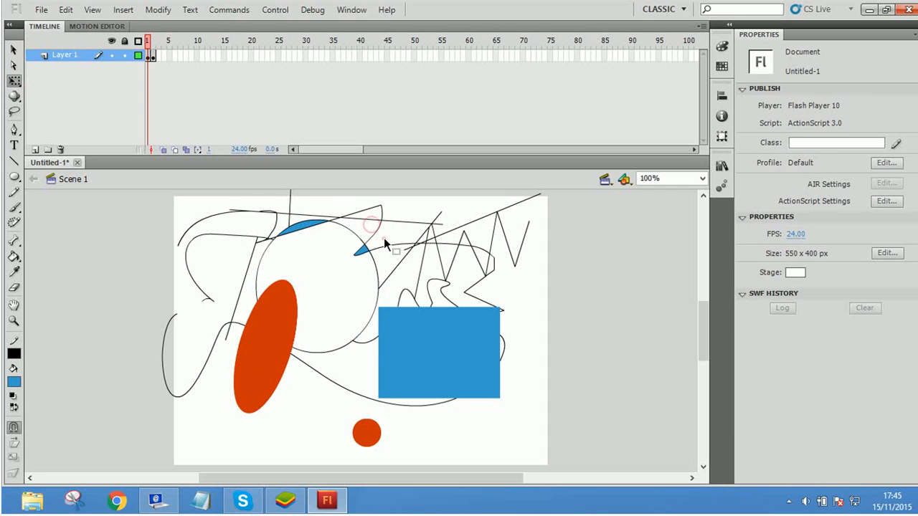
Step: Clear the stage by selecting and deleting all shapes and lines area by area, including the remnants beyond the stage edges
left_click_drag(412, 203, 510, 296)
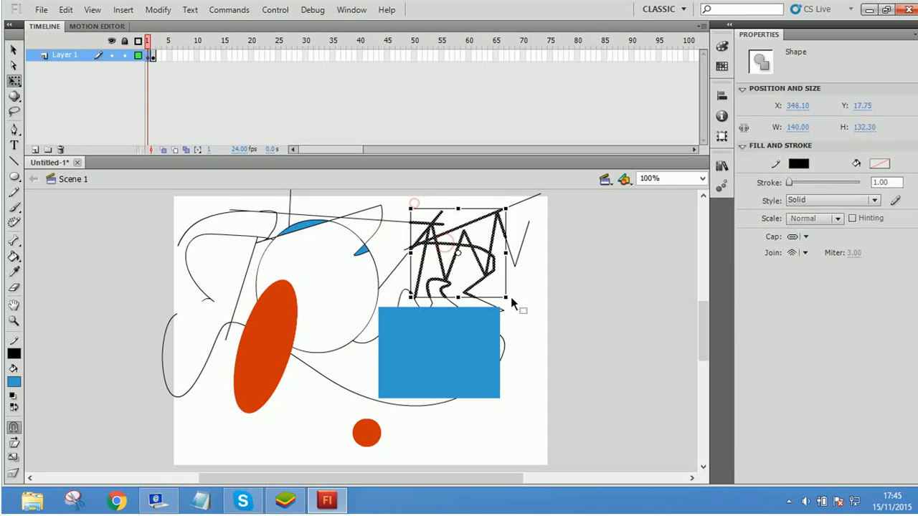
key("Delete")
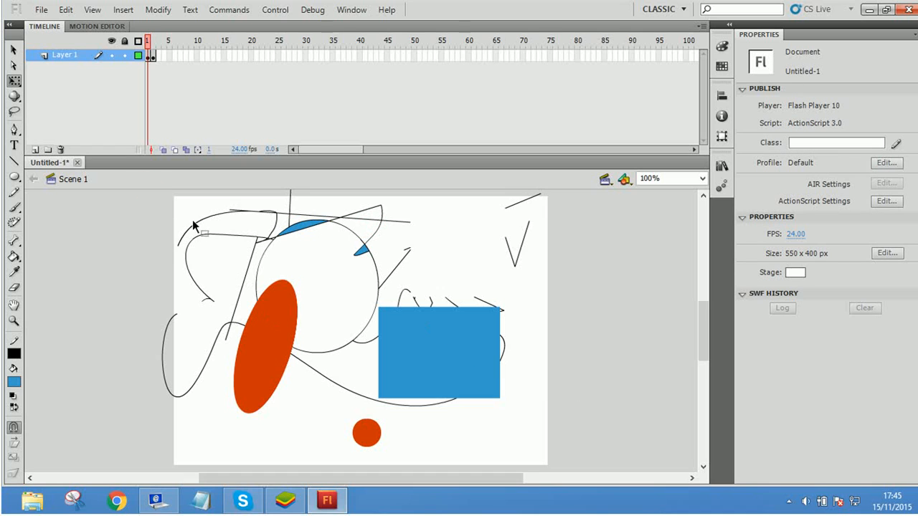
left_click_drag(557, 389, 556, 391)
key("Delete")
left_click_drag(225, 195, 594, 318)
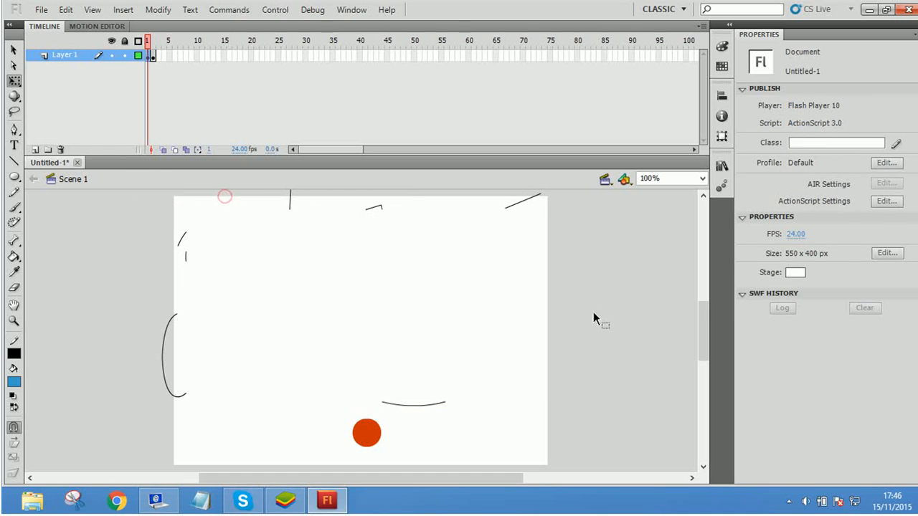
key("Delete")
left_click_drag(126, 351, 129, 405)
key("Delete")
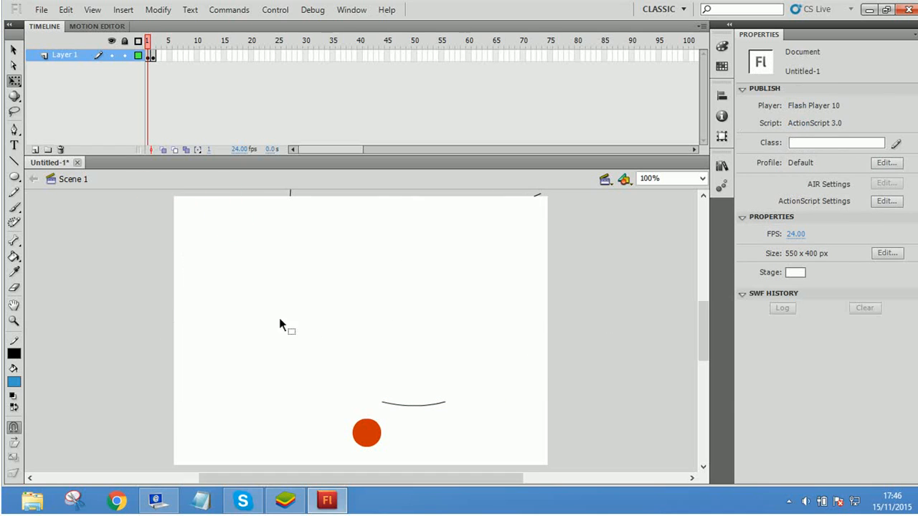
left_click_drag(279, 317, 553, 454)
key("Delete")
mouse_move(553, 251)
left_mouse_down()
mouse_move(434, 172)
mouse_move(248, 149)
left_mouse_up()
key("Delete")
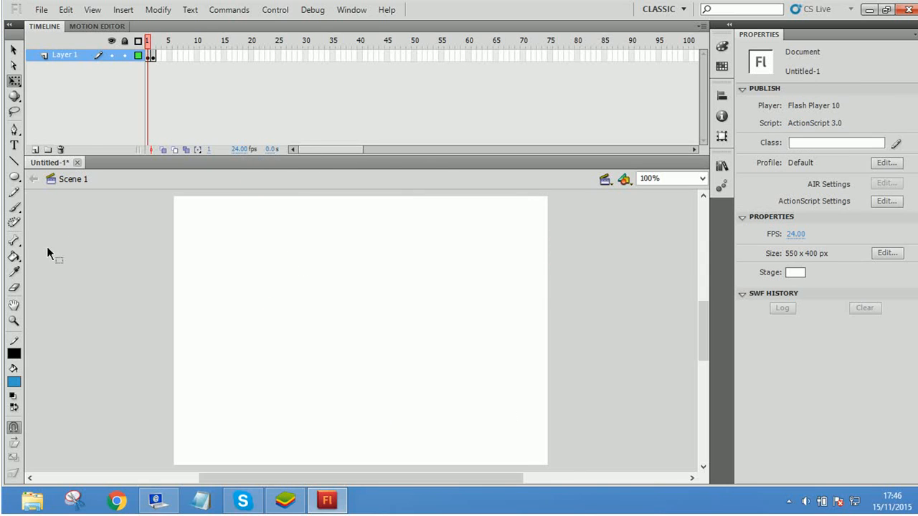
Step: Paint several blue freehand squiggles across the stage with the Brush tool
left_click(14, 208)
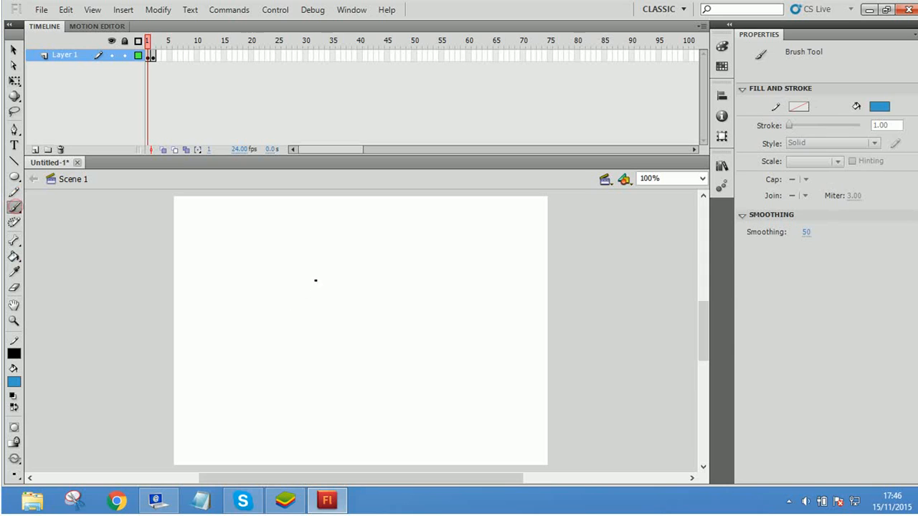
left_click_drag(256, 301, 491, 417)
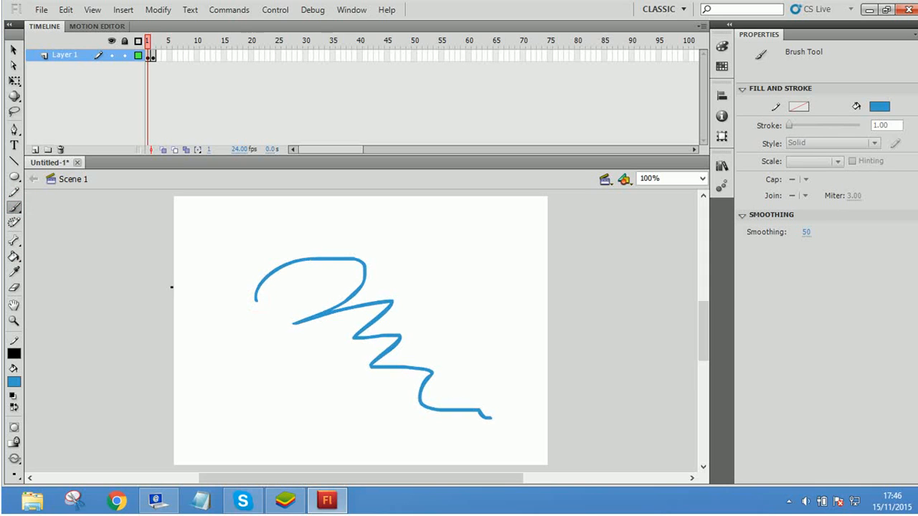
left_click_drag(220, 321, 383, 390)
mouse_move(396, 294)
left_mouse_down()
mouse_move(406, 315)
mouse_move(487, 378)
left_mouse_up()
mouse_move(449, 315)
left_mouse_down()
mouse_move(514, 333)
mouse_move(499, 340)
left_mouse_up()
left_click_drag(435, 249, 463, 291)
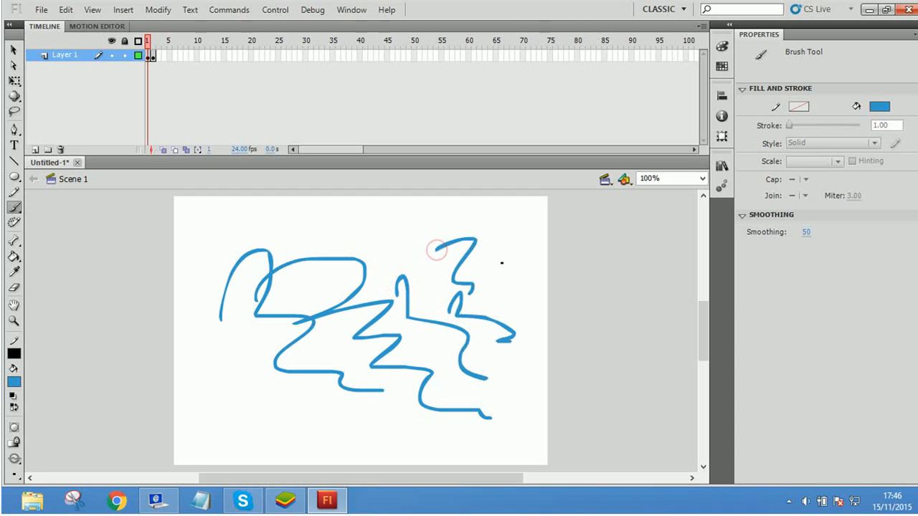
left_click_drag(355, 237, 457, 291)
Step: Try a Pen path with the stroke set to 116.30, and undo it together with the brush squiggles
left_click(13, 129)
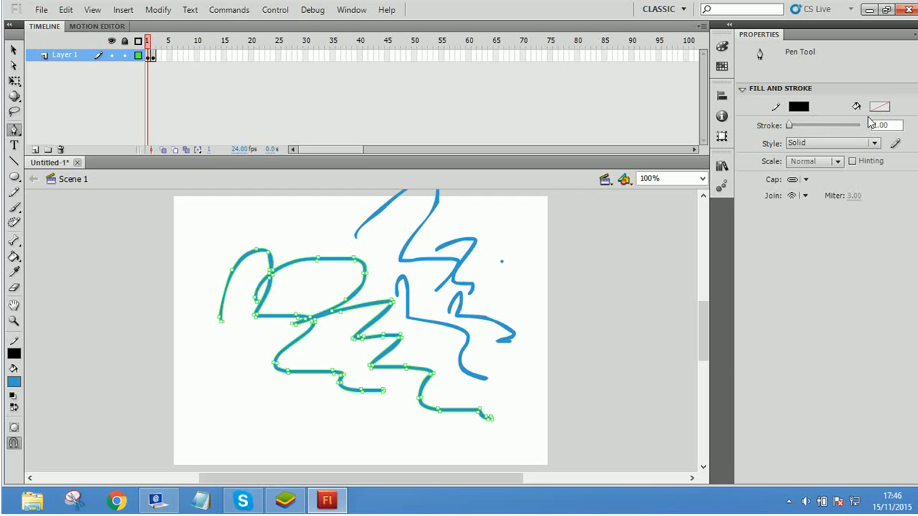
left_click_drag(830, 123, 831, 123)
left_click(337, 252)
mouse_move(426, 233)
left_mouse_down()
mouse_move(487, 316)
mouse_move(435, 381)
mouse_move(363, 404)
left_mouse_up()
key("ctrl+z")
key("ctrl+z")
key("ctrl+z")
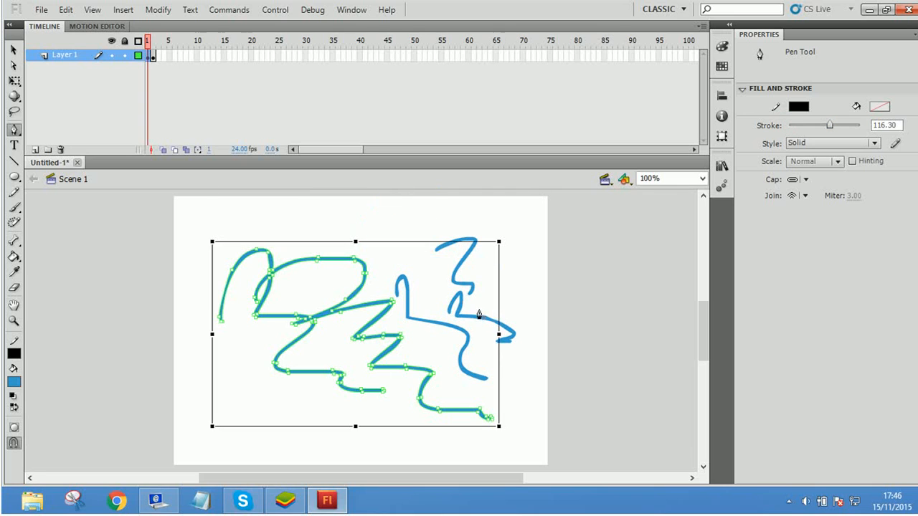
key("ctrl+z")
key("ctrl+z")
key("ctrl+z")
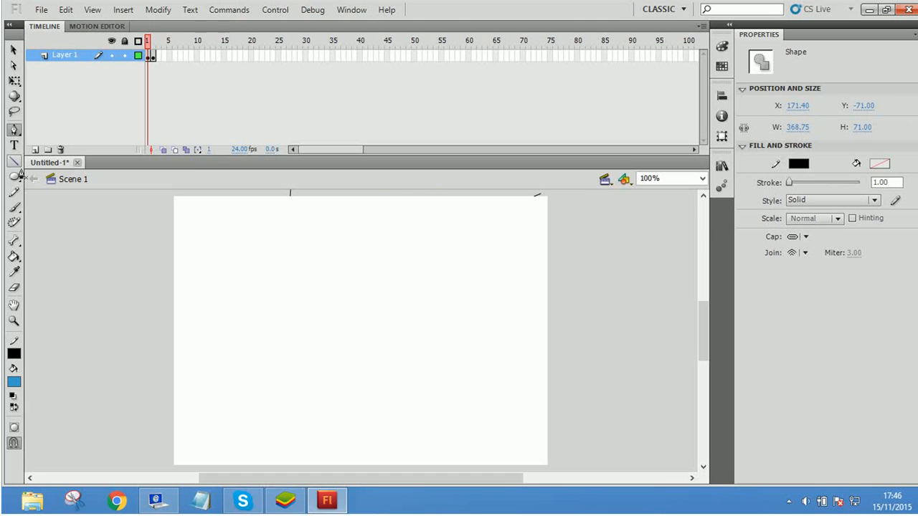
Step: Draw a large curved Pen path whose first segment has a 25.95 stroke and whose second segment has a 12.45 stroke
left_click(11, 130)
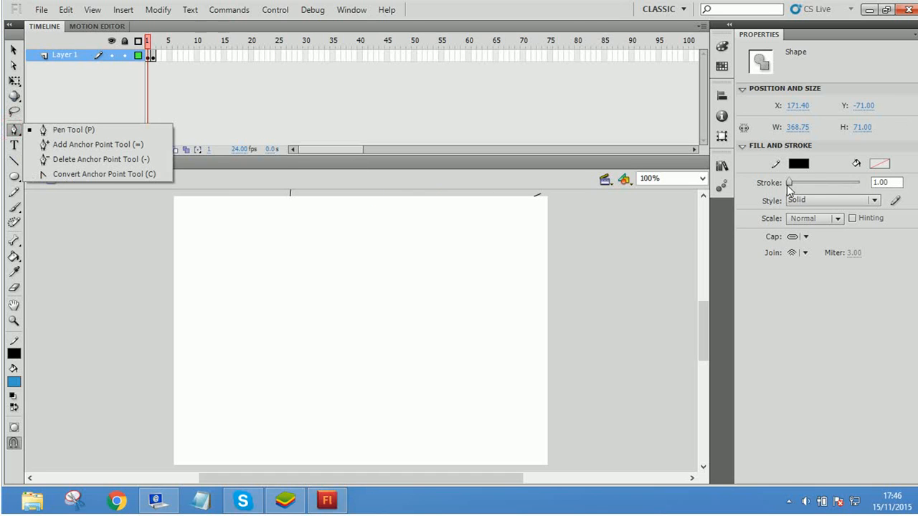
left_click_drag(788, 184, 798, 185)
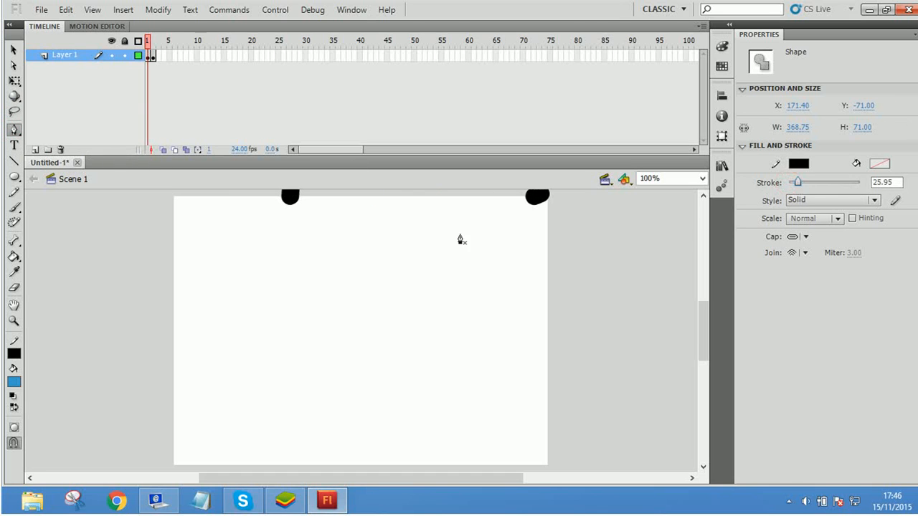
mouse_move(409, 400)
left_mouse_down()
mouse_move(635, 297)
mouse_move(667, 315)
left_mouse_up()
left_click_drag(797, 183, 793, 183)
mouse_move(331, 232)
left_mouse_down()
mouse_move(418, 319)
mouse_move(400, 310)
left_mouse_up()
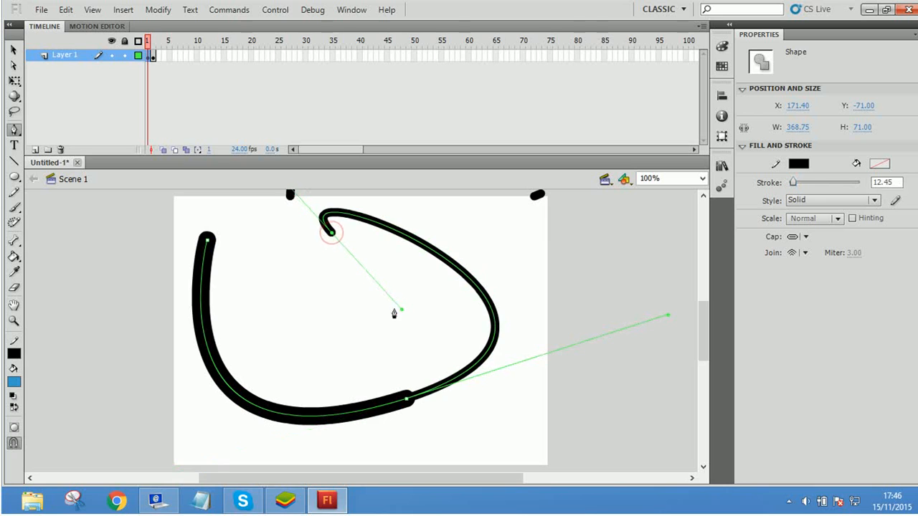
Step: Select the whole path and only the section where the two stroke thicknesses meet, check its context options, and deselect it
left_click(13, 48)
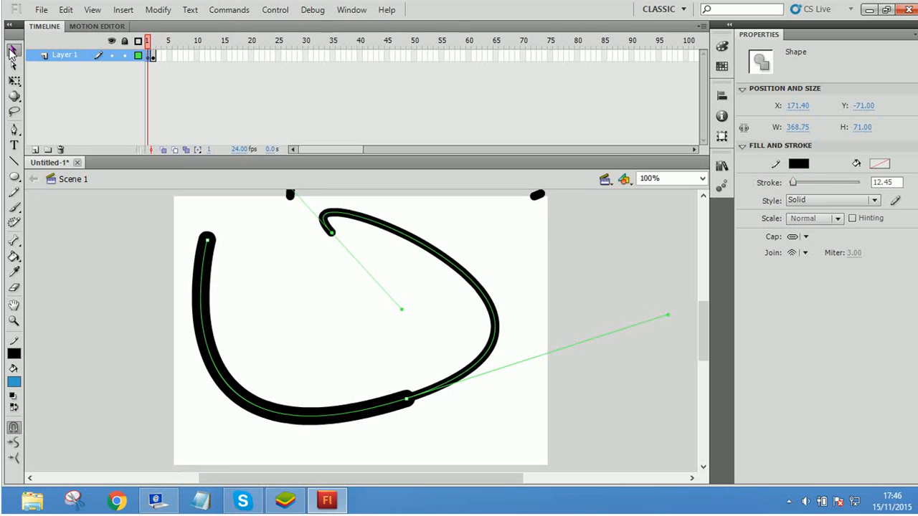
left_click(304, 316)
left_click(407, 408)
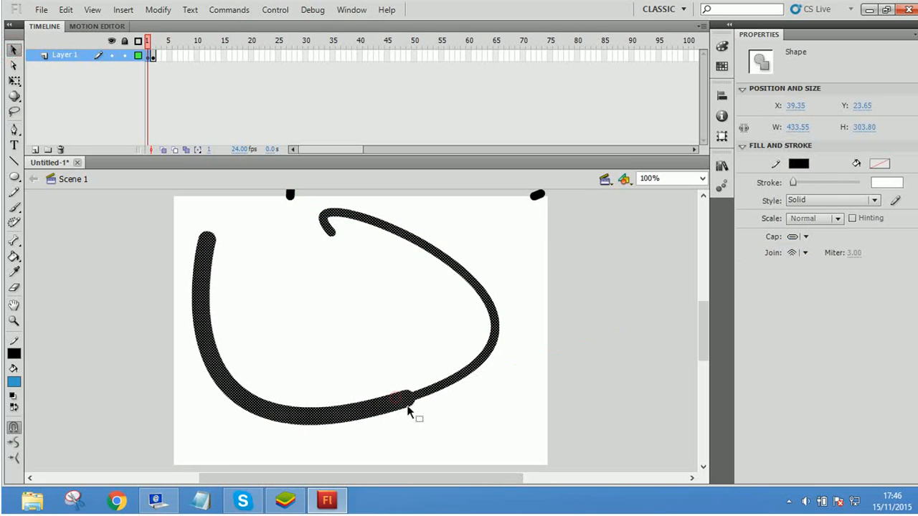
left_click(449, 417)
left_click_drag(389, 349, 492, 428)
left_click_drag(358, 338, 456, 436)
right_click(407, 399)
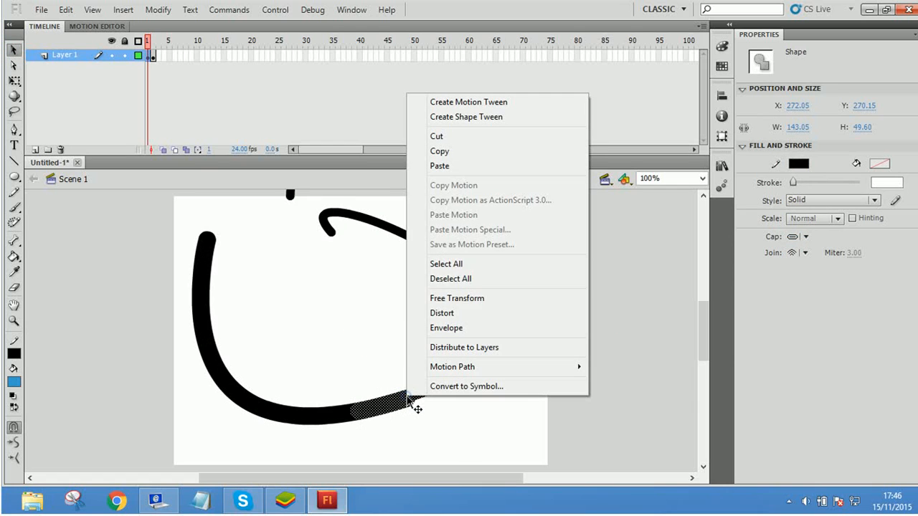
left_click(374, 317)
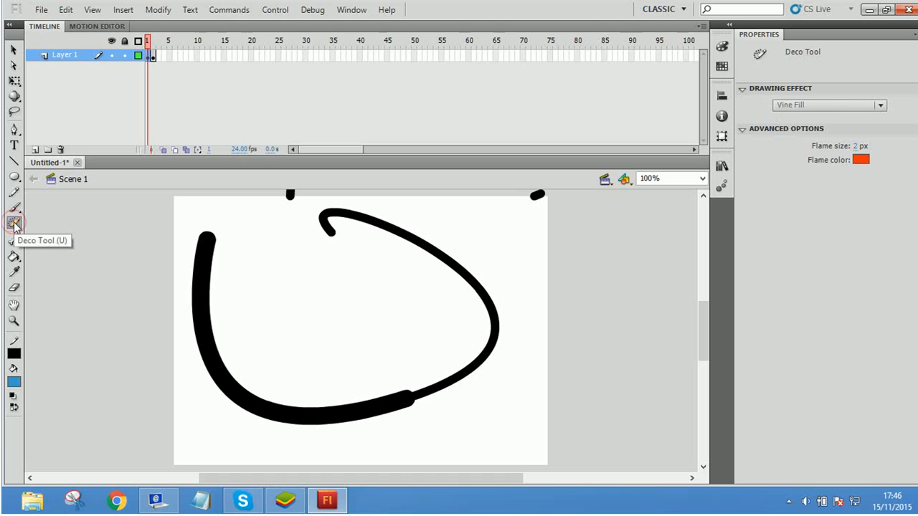
Step: Paint several wavy flame strokes inside the curved path with the Deco tool, using the 2 px orange flame settings
mouse_move(301, 337)
left_mouse_down()
mouse_move(324, 332)
mouse_move(327, 266)
mouse_move(362, 355)
mouse_move(414, 272)
mouse_move(416, 352)
left_mouse_up()
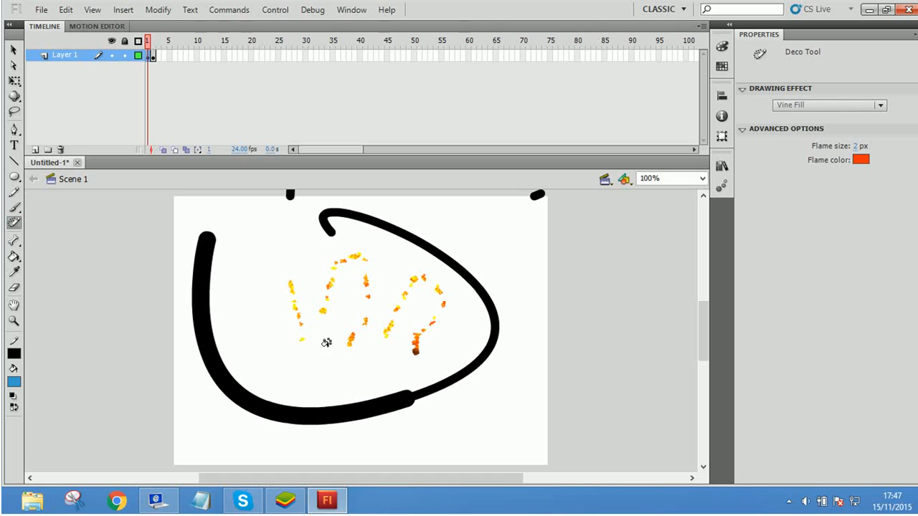
mouse_move(327, 347)
left_mouse_down()
mouse_move(291, 253)
mouse_move(253, 348)
mouse_move(296, 368)
mouse_move(374, 347)
mouse_move(380, 276)
left_mouse_up()
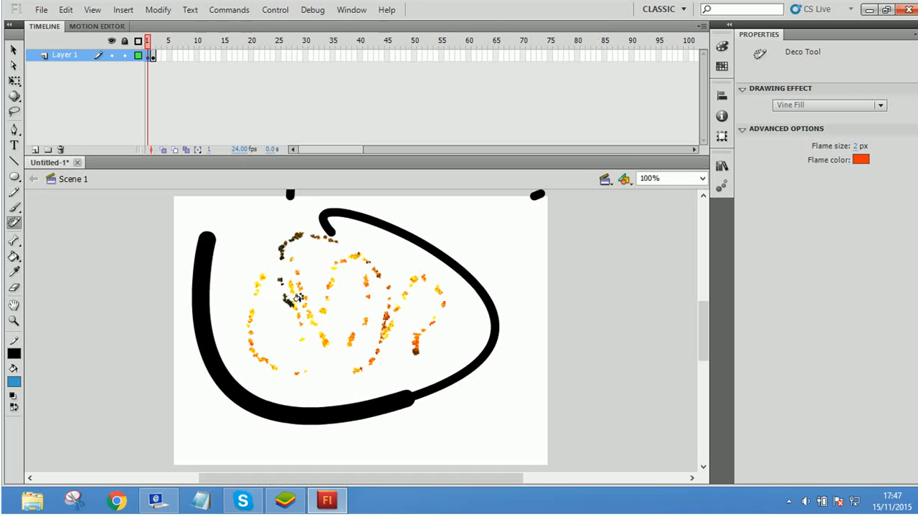
left_click_drag(353, 244, 427, 265)
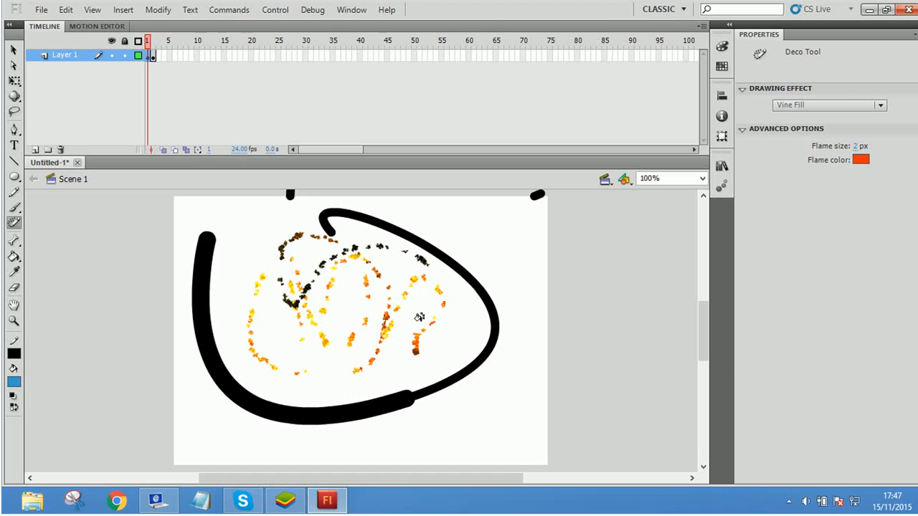
left_click_drag(415, 350, 401, 288)
left_click_drag(457, 340, 475, 264)
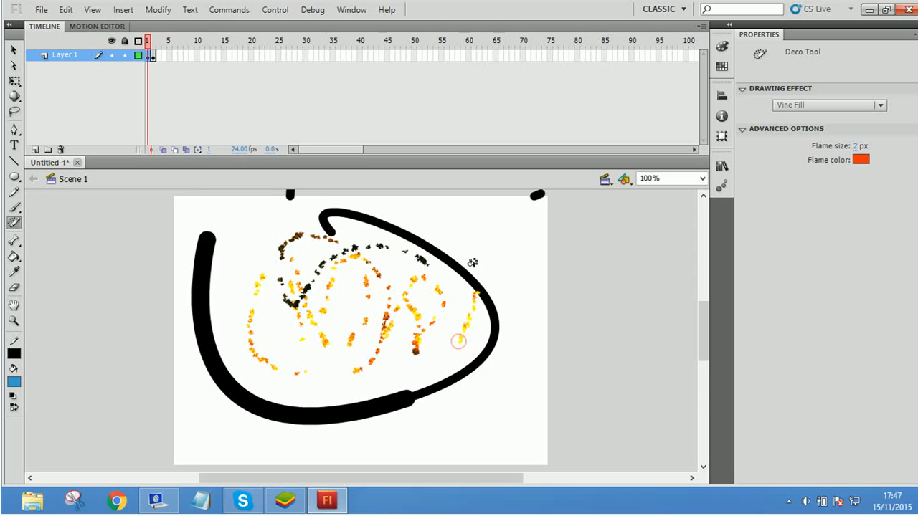
Step: Fill the areas inside and outside the curved path with the Deco tool's Grid Fill, using the default tile shapes and 20 px spacing
left_click(414, 377)
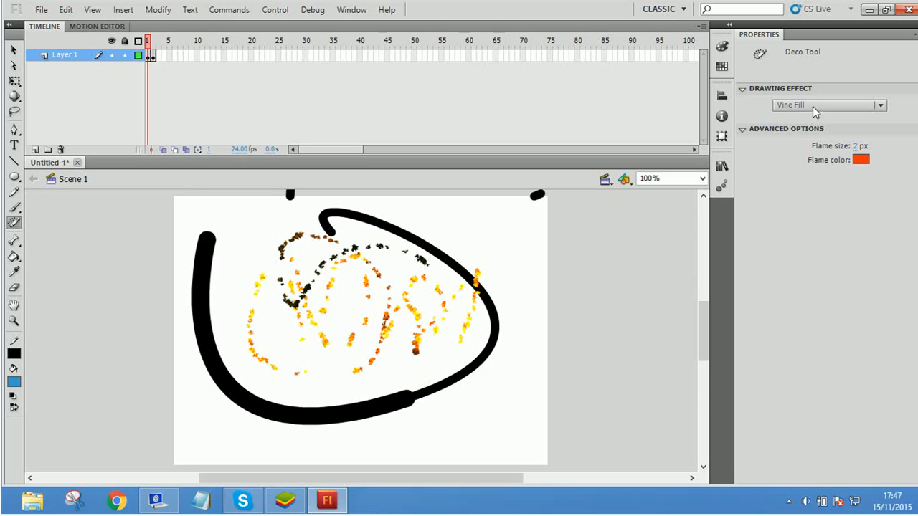
left_click(835, 109)
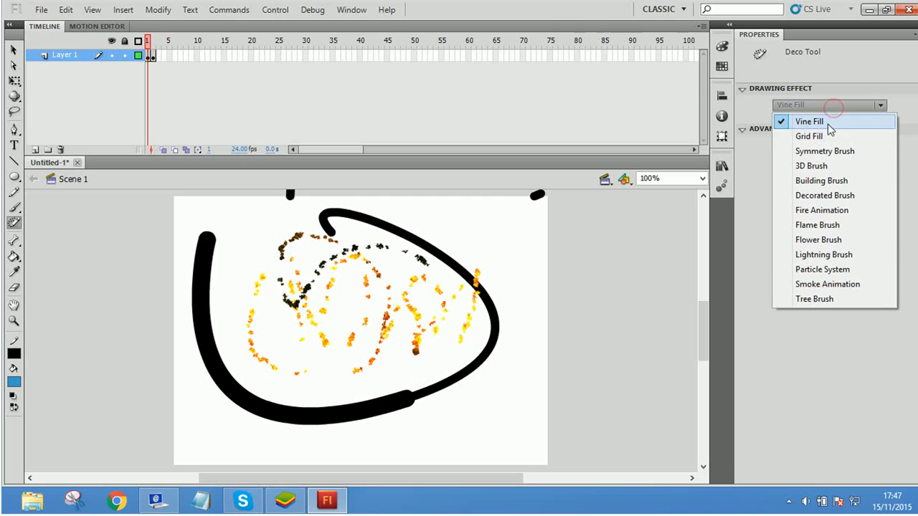
left_click(825, 136)
mouse_move(477, 220)
left_mouse_down()
mouse_move(501, 240)
mouse_move(510, 287)
mouse_move(504, 369)
mouse_move(258, 341)
left_mouse_up()
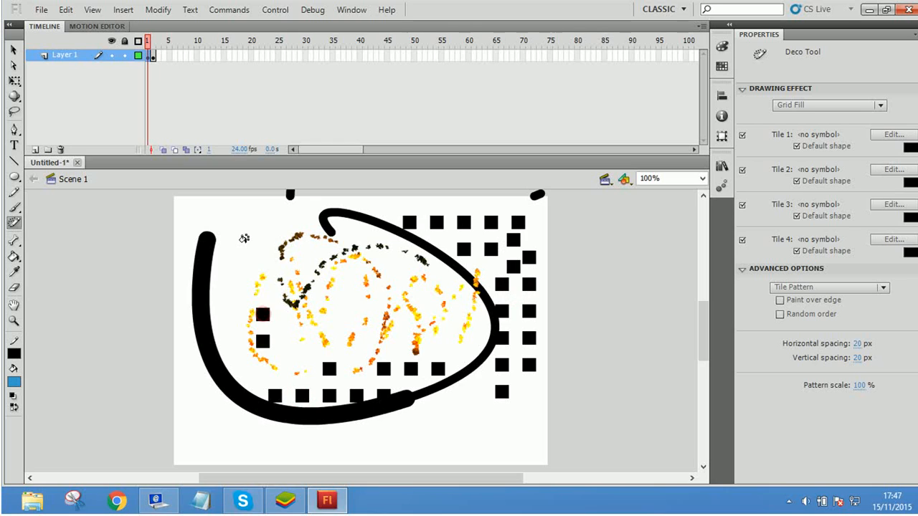
left_click(192, 217)
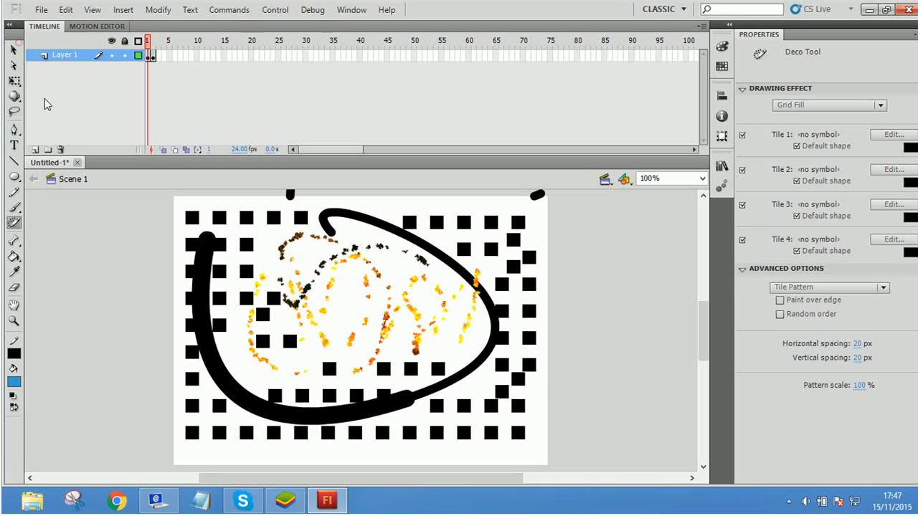
Step: Select all the artwork on the stage, including the curved path, flames and grid squares, and delete it
left_click(13, 48)
left_click_drag(157, 203, 613, 438)
key("Delete")
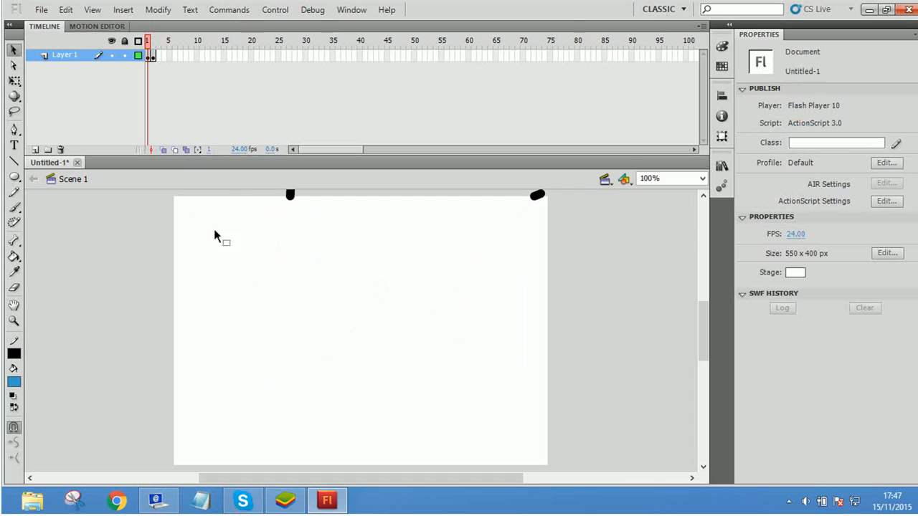
Step: Paint several looping strokes across the stage with the Deco tool's Decorated Brush, using the Step Wave pattern at 40 px size and 20 px width
left_click(14, 222)
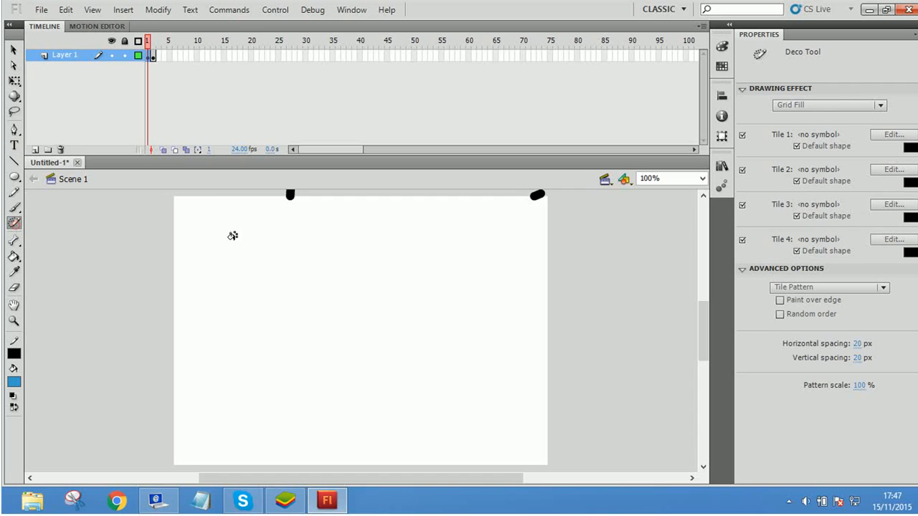
left_click(830, 108)
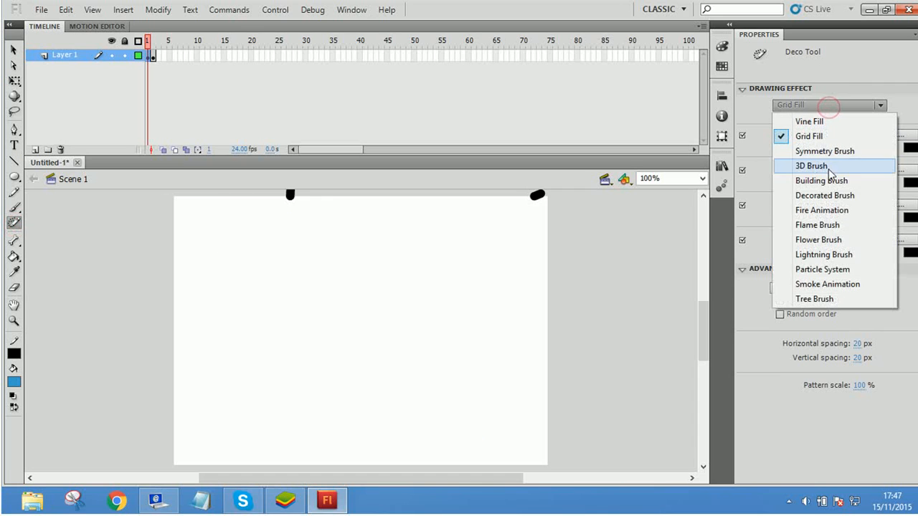
left_click(824, 195)
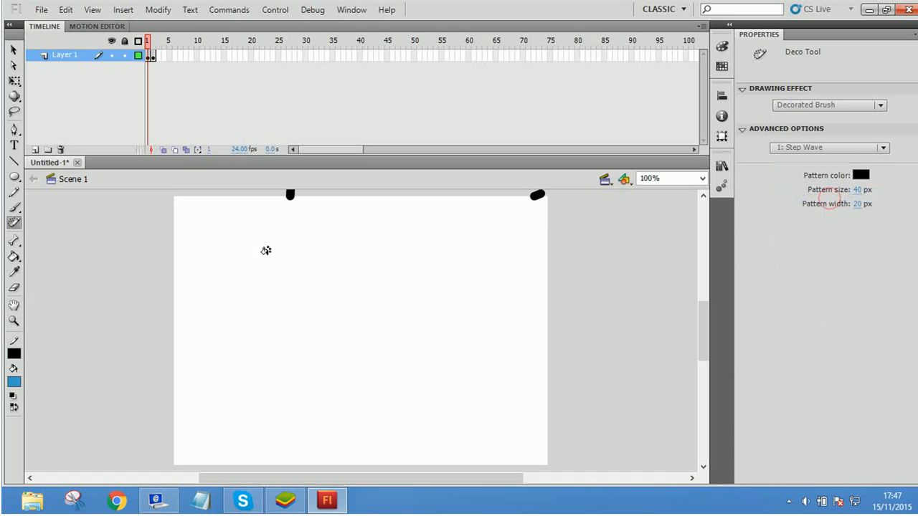
left_click_drag(266, 250, 305, 300)
mouse_move(322, 238)
left_mouse_down()
mouse_move(410, 367)
mouse_move(448, 270)
mouse_move(486, 278)
mouse_move(344, 420)
mouse_move(167, 255)
mouse_move(263, 256)
mouse_move(256, 380)
mouse_move(290, 357)
left_mouse_up()
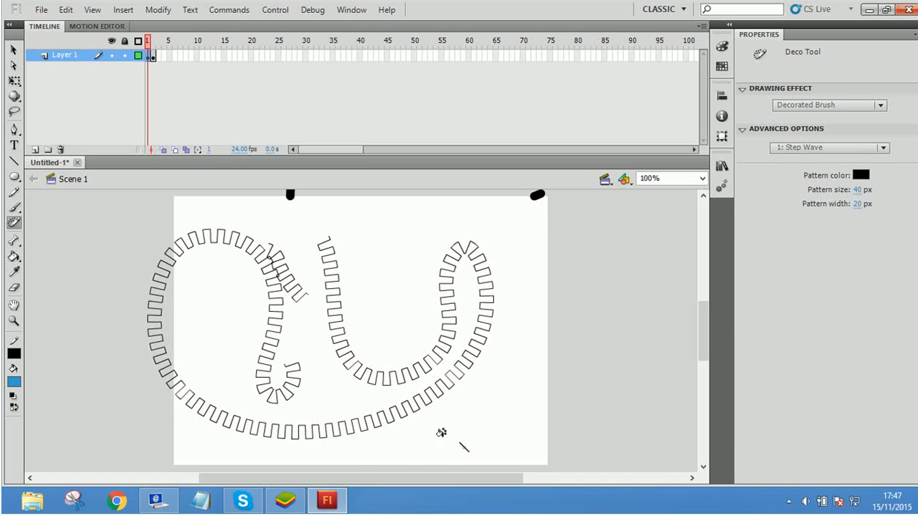
mouse_move(441, 432)
left_mouse_down()
mouse_move(397, 269)
mouse_move(511, 259)
mouse_move(552, 342)
mouse_move(499, 405)
mouse_move(471, 375)
mouse_move(504, 321)
left_mouse_up()
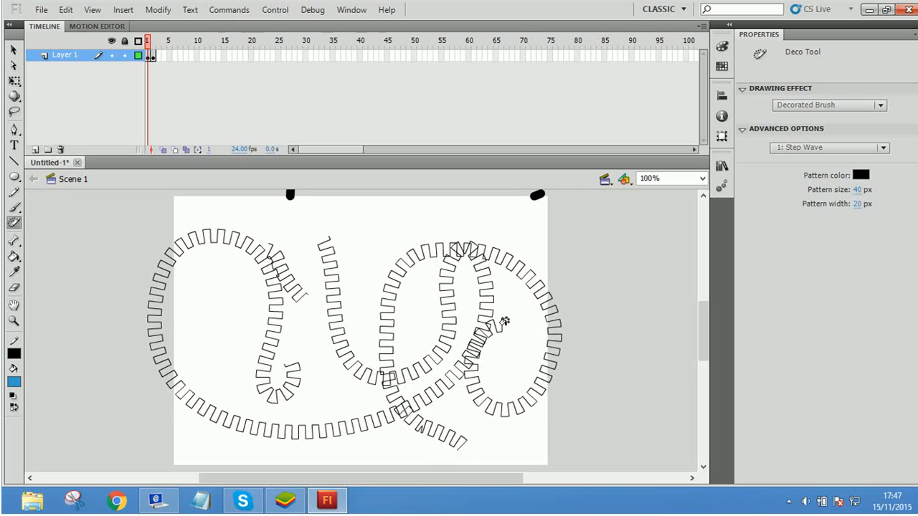
mouse_move(373, 222)
left_mouse_down()
mouse_move(305, 233)
mouse_move(230, 269)
mouse_move(198, 326)
mouse_move(201, 405)
mouse_move(223, 382)
mouse_move(212, 286)
mouse_move(229, 226)
mouse_move(270, 210)
left_mouse_up()
mouse_move(388, 207)
left_mouse_down()
mouse_move(444, 285)
mouse_move(422, 354)
mouse_move(394, 352)
mouse_move(348, 317)
mouse_move(385, 227)
mouse_move(427, 223)
mouse_move(464, 234)
mouse_move(508, 306)
mouse_move(514, 388)
mouse_move(428, 443)
mouse_move(296, 406)
mouse_move(264, 290)
left_mouse_up()
mouse_move(300, 364)
left_mouse_down()
mouse_move(177, 334)
mouse_move(269, 462)
left_mouse_up()
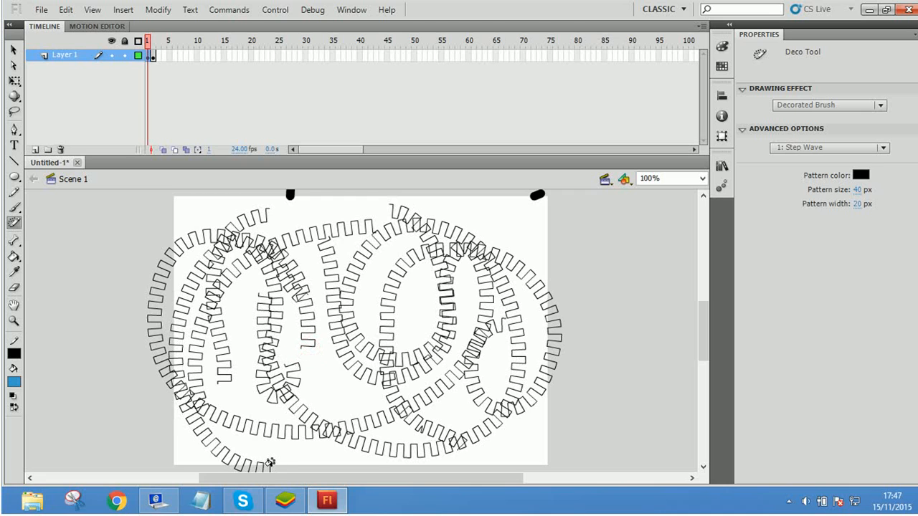
Step: Select all the Step Wave strokes and delete them from the stage
key("v")
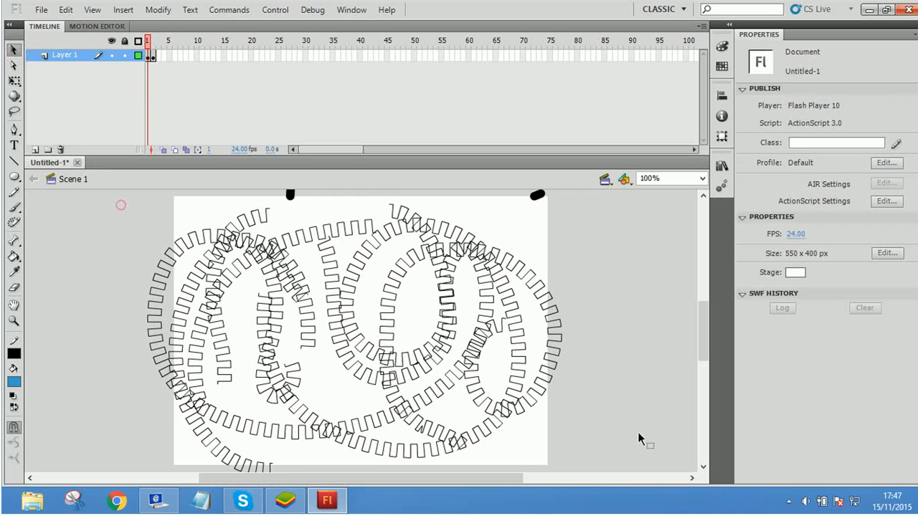
key("ctrl+a")
key("Delete")
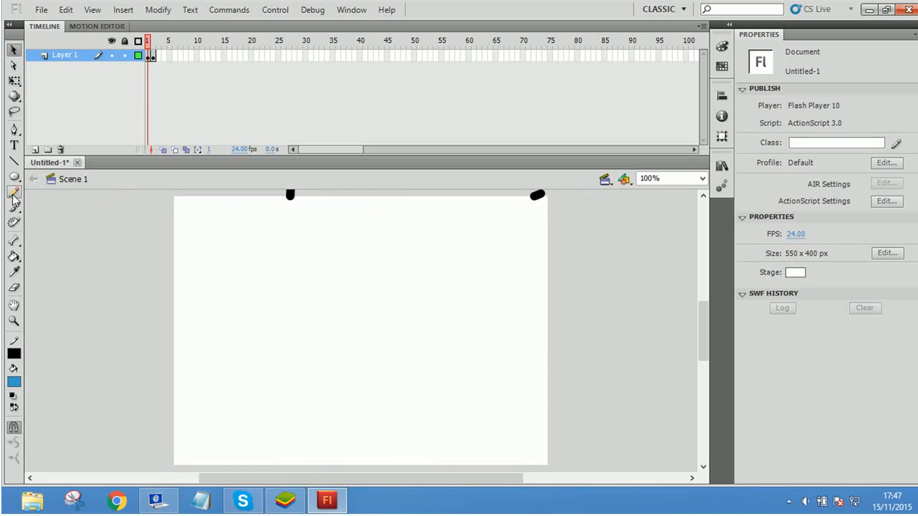
Step: Try to apply the Bone tool to the black line ends at the stage's upper edge
left_click(14, 240)
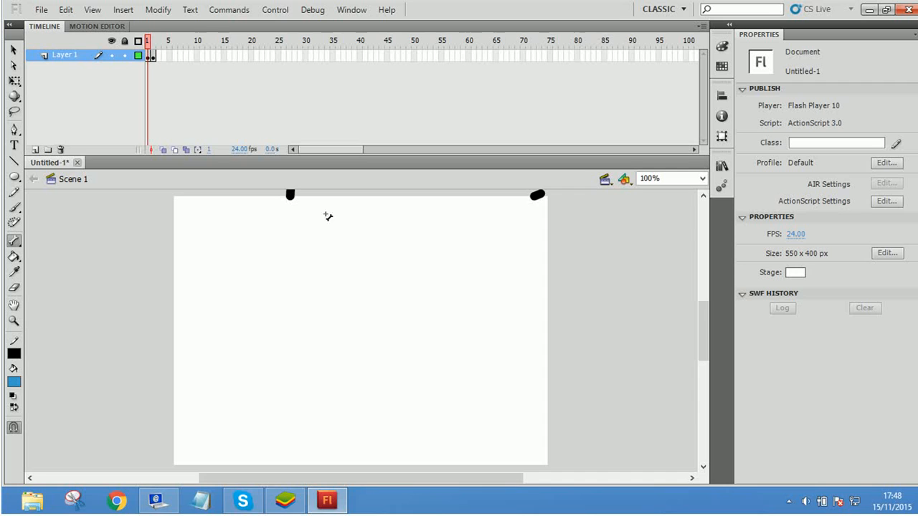
left_click(290, 195)
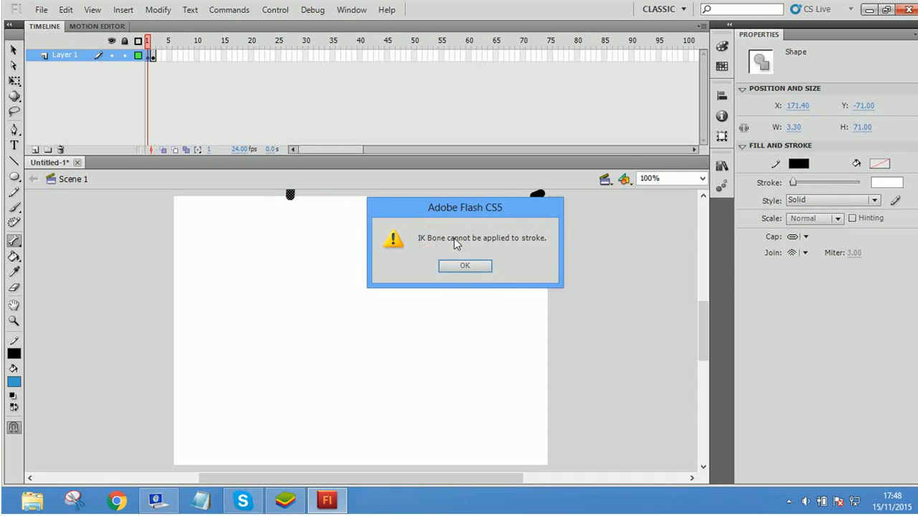
left_click(466, 266)
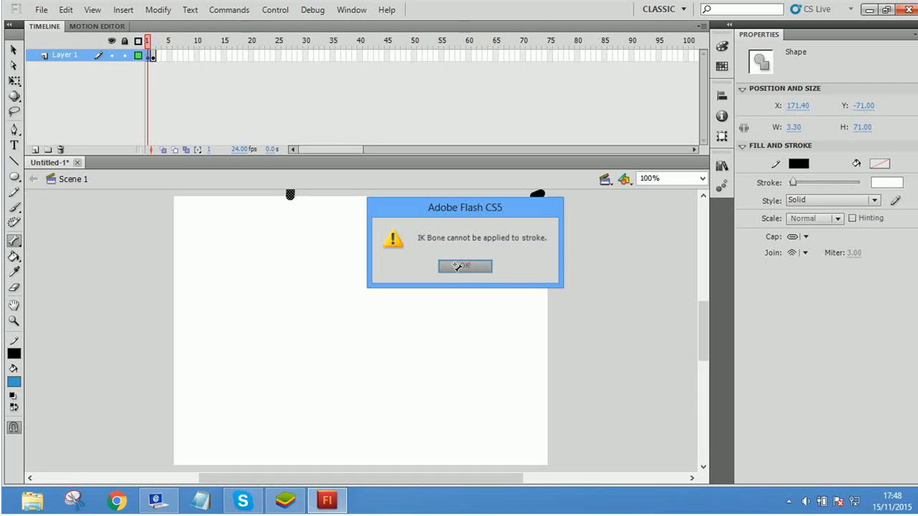
left_click_drag(289, 194, 361, 418)
left_click(466, 266)
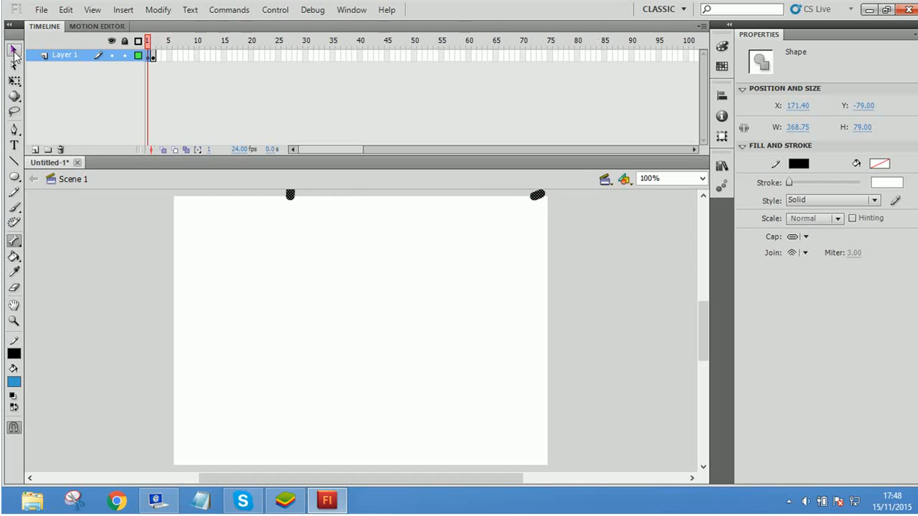
Step: Draw a small blue circle with a 12.45 black outline and a blue square with its stroke colour set to none
left_click(14, 177)
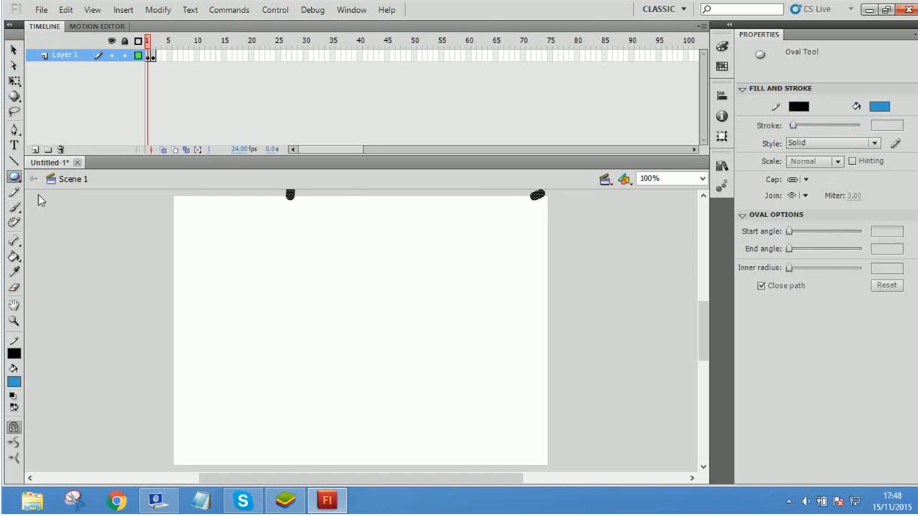
left_click_drag(238, 227, 273, 268)
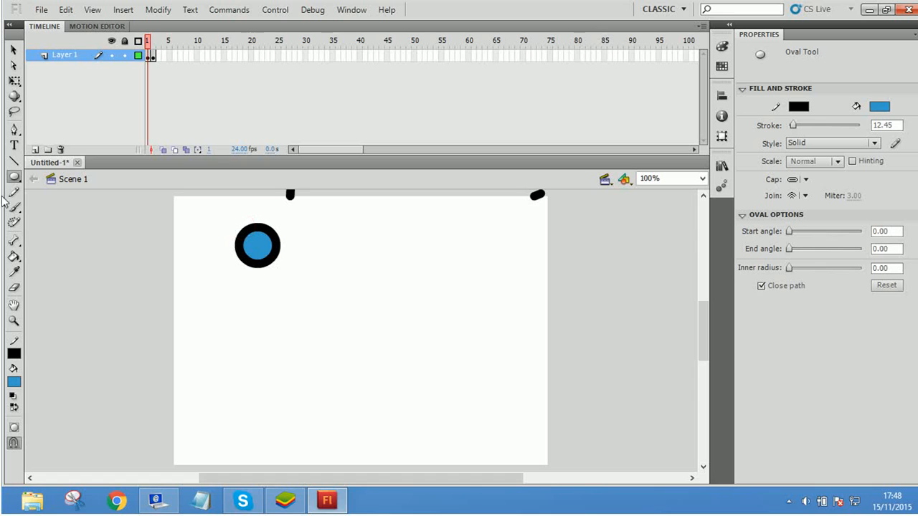
left_click(14, 176)
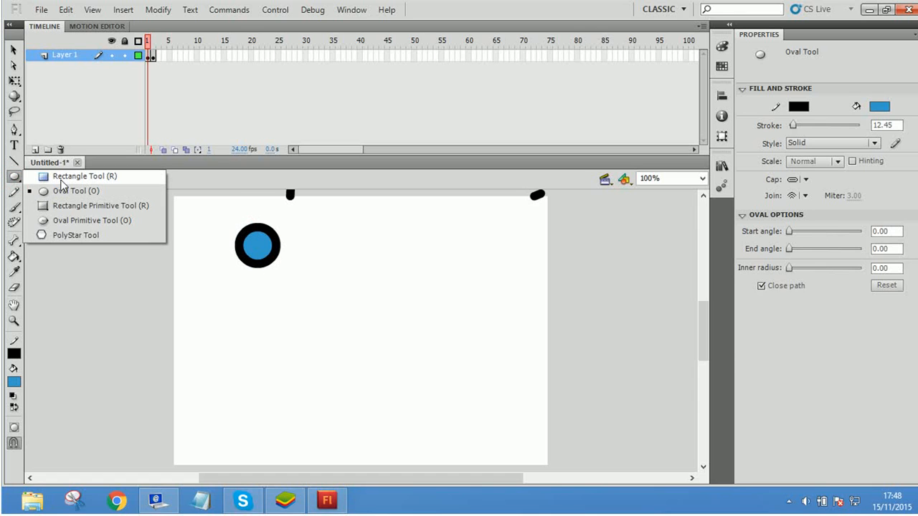
left_click(79, 176)
left_click(14, 354)
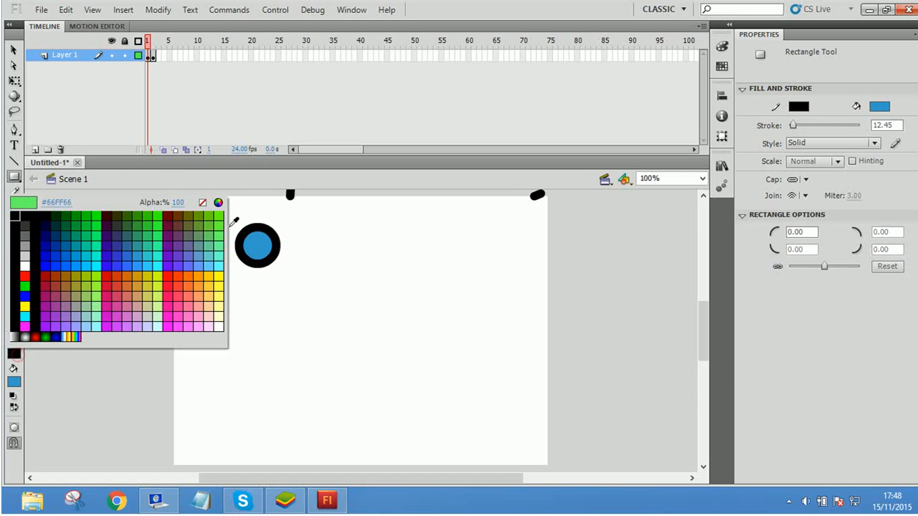
left_click(205, 202)
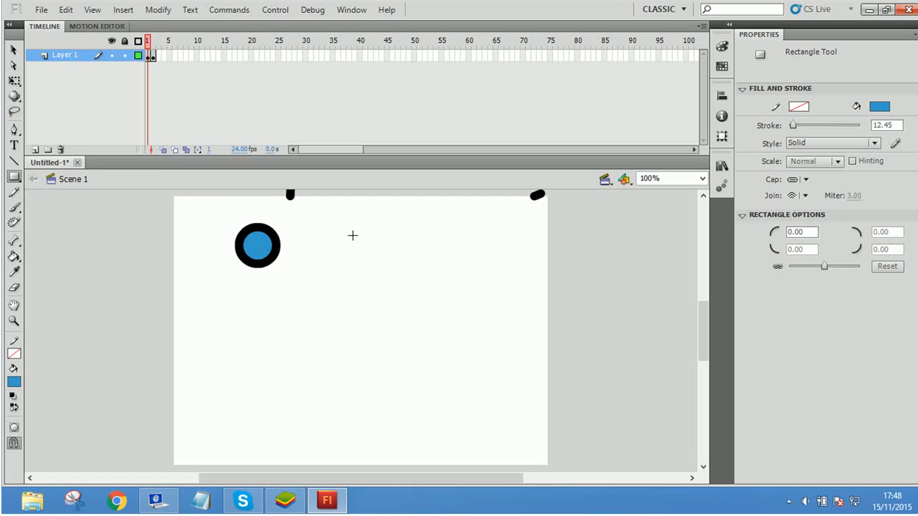
left_click_drag(352, 236, 401, 284)
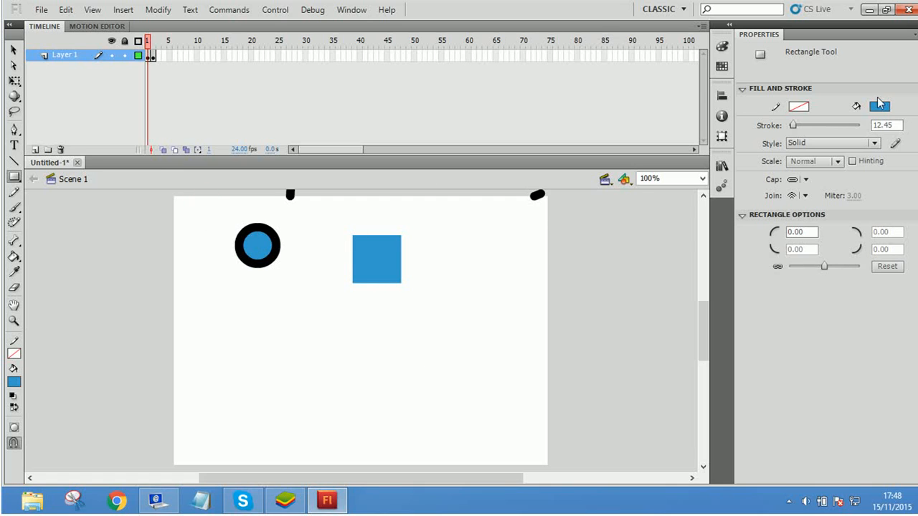
Step: Undo the blue square and the outlined circle
key("ctrl+z")
key("ctrl+z")
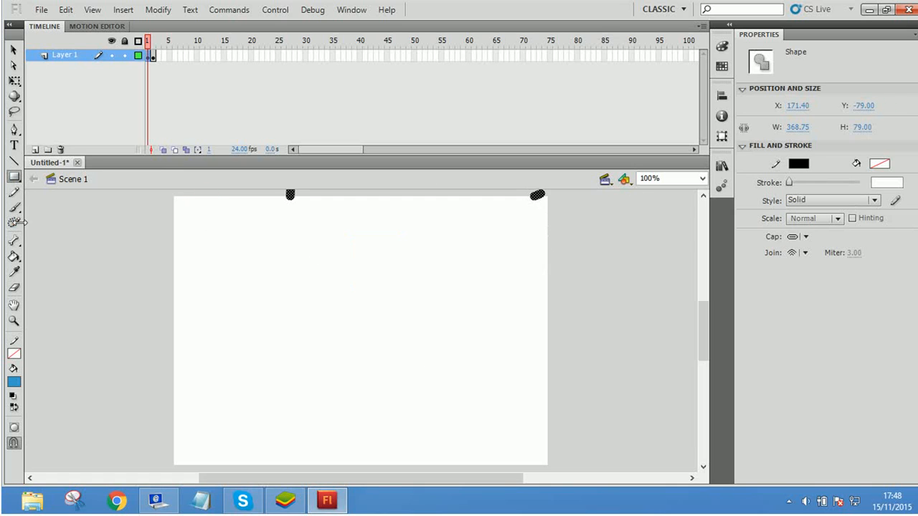
Step: Draw a blue circle head on a rectangular body, about 99 by 184 px together, and move the figure slightly right
left_click_drag(15, 176, 107, 191)
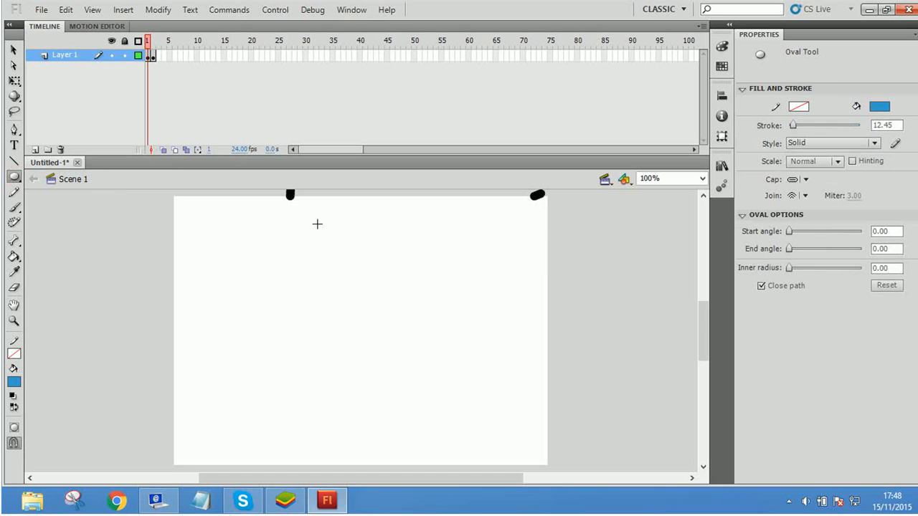
left_click_drag(319, 217, 360, 260)
left_click_drag(8, 170, 86, 176)
left_click_drag(303, 247, 372, 342)
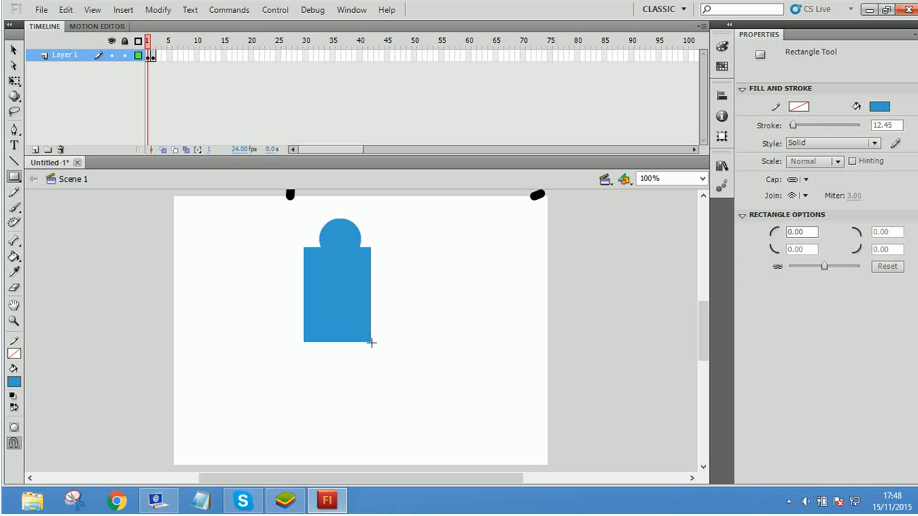
key("v")
mouse_move(366, 290)
left_mouse_down()
mouse_move(299, 340)
mouse_move(369, 302)
left_mouse_up()
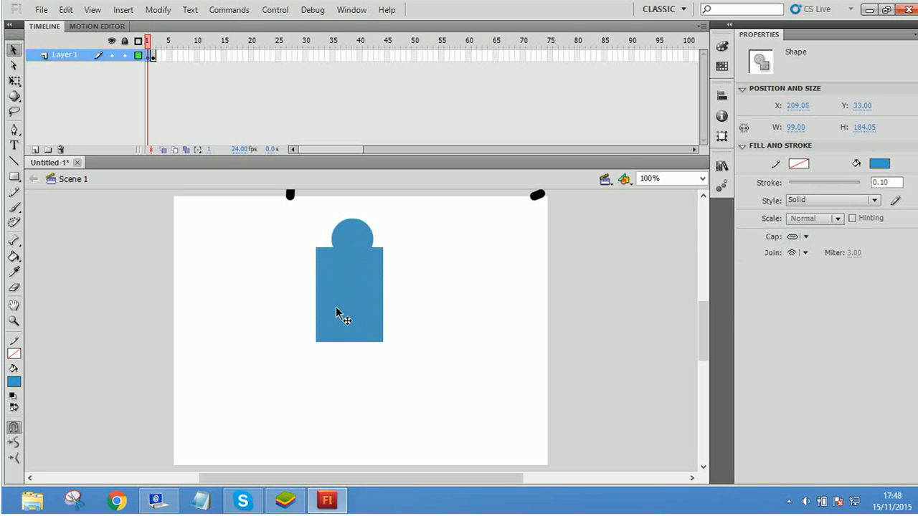
Step: Draw a narrow arm rectangle about 30 by 136 px left of the body, and add a bone from its top to the shoulder
left_click(13, 176)
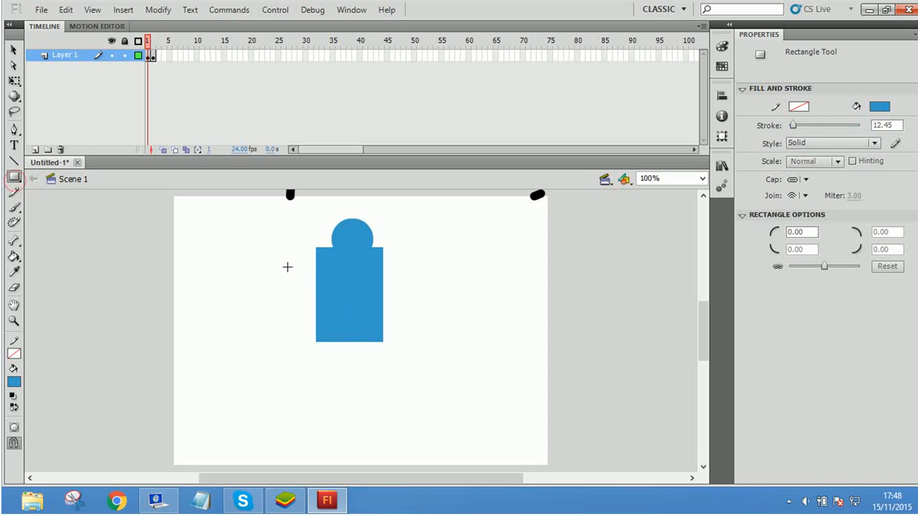
left_click_drag(287, 267, 306, 359)
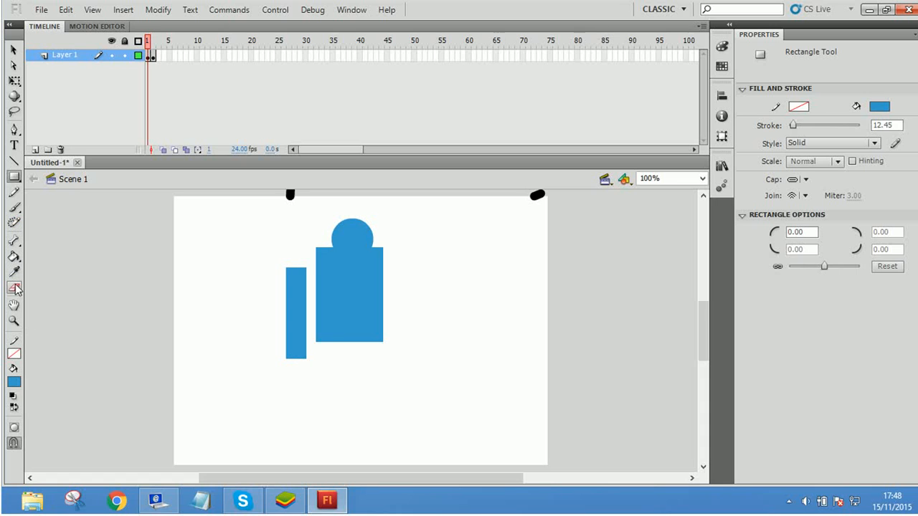
left_click(14, 240)
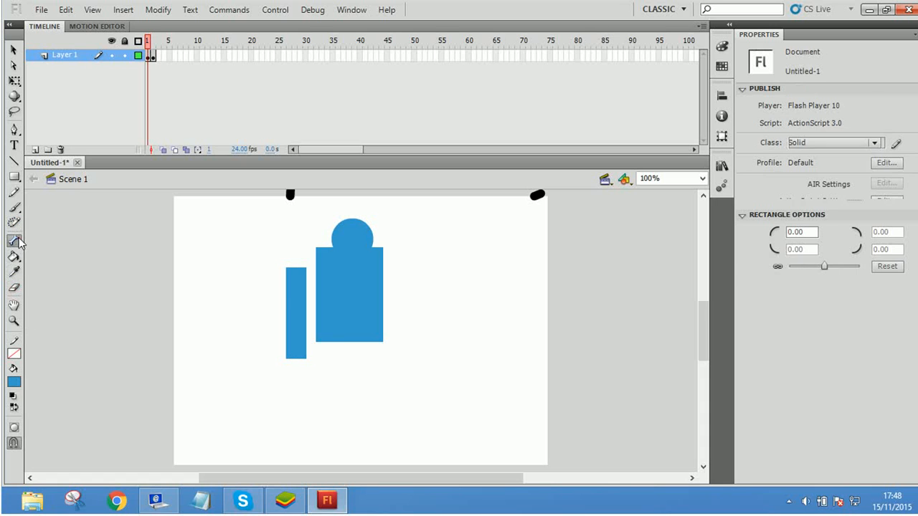
left_click_drag(293, 271, 332, 247)
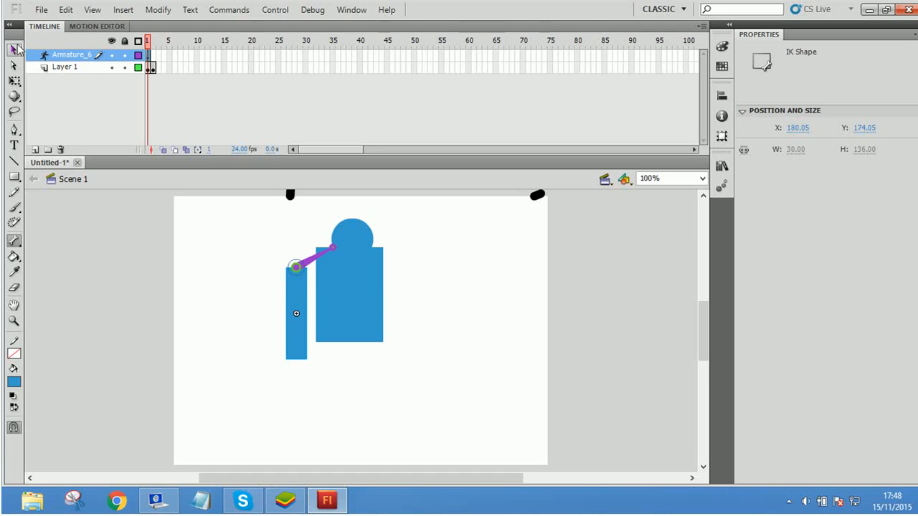
Step: Swing the arm about its bone joint with the Selection tool, select it together with the body, and clear the selection
left_click(13, 49)
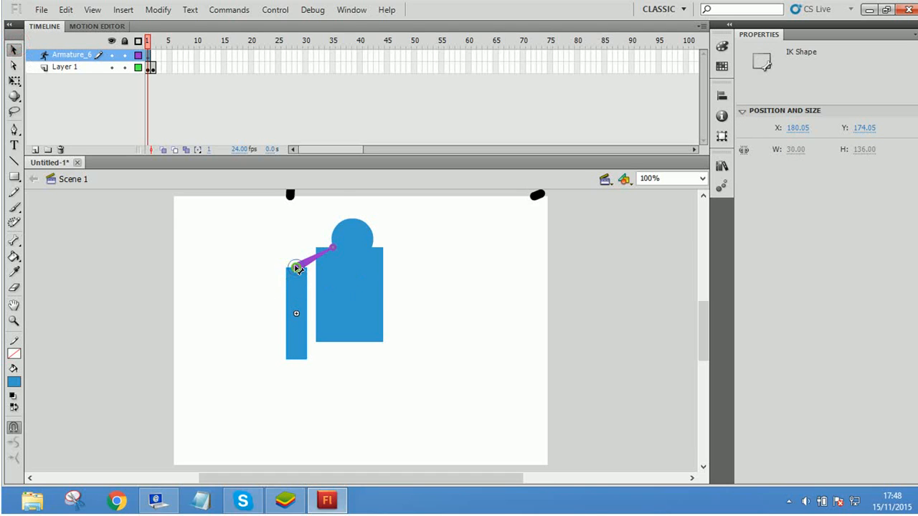
mouse_move(297, 268)
left_mouse_down()
mouse_move(303, 290)
mouse_move(278, 292)
mouse_move(287, 295)
mouse_move(343, 250)
mouse_move(297, 268)
mouse_move(284, 279)
mouse_move(296, 294)
mouse_move(292, 286)
left_mouse_up()
left_click(334, 248)
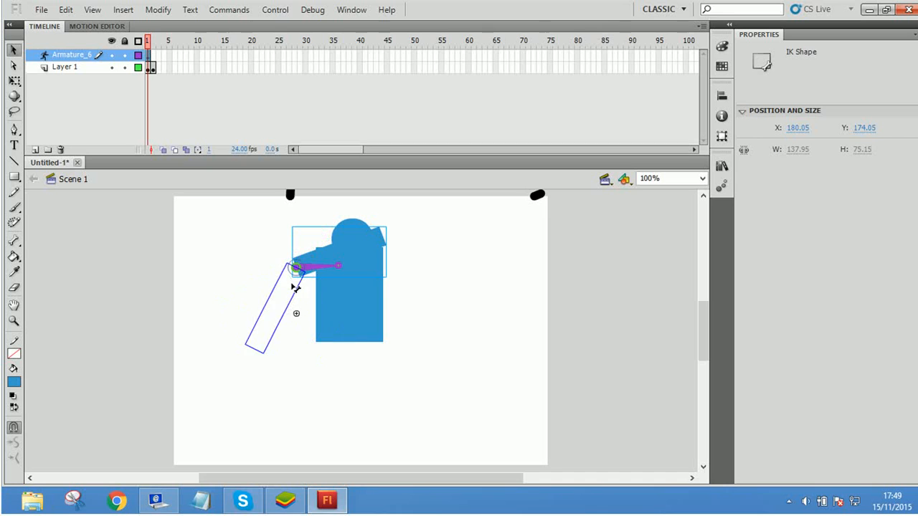
left_click(359, 265)
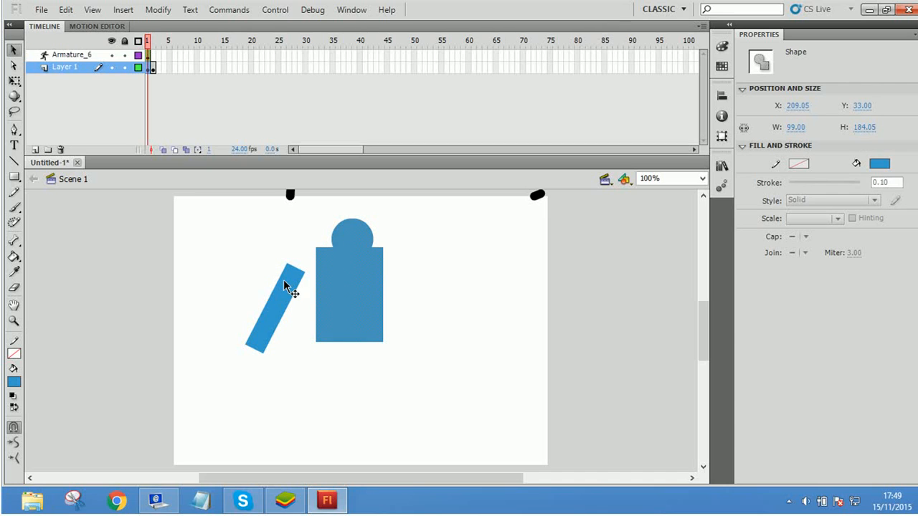
left_click_drag(294, 268, 337, 256)
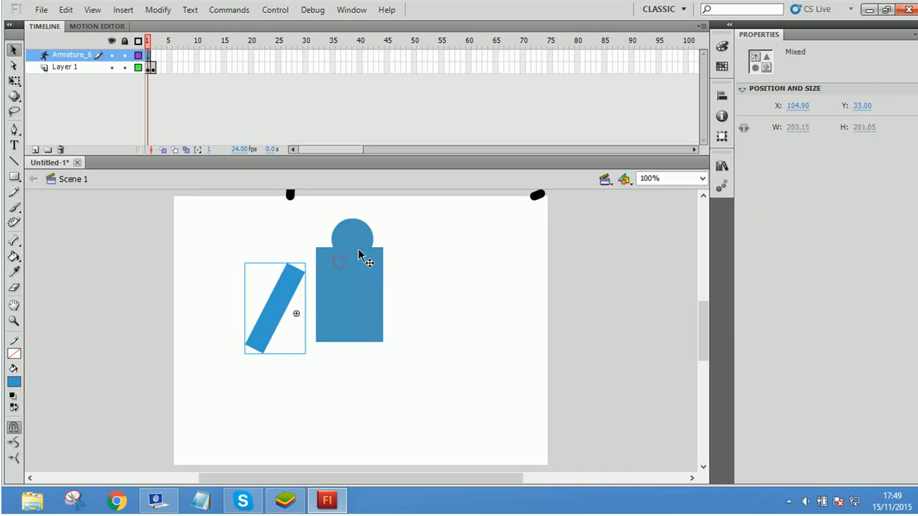
left_click(536, 334)
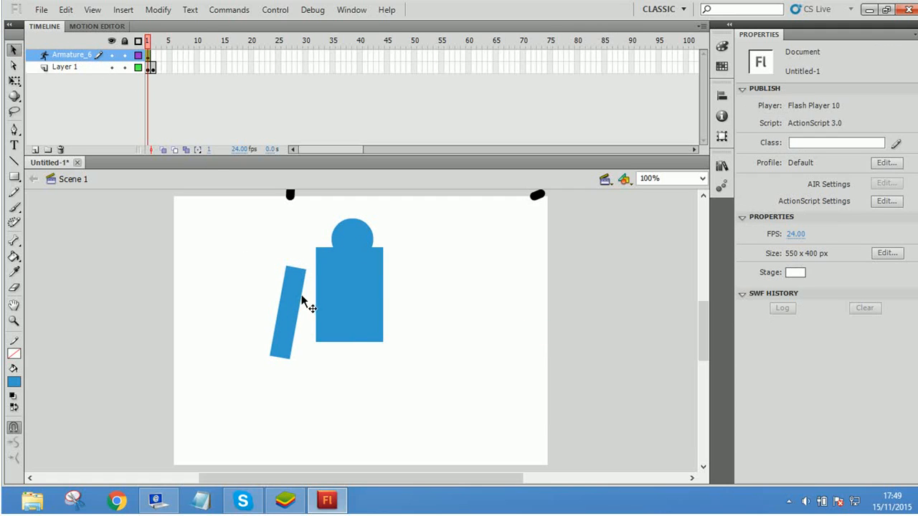
Step: Select the arm and its armature layer, toggle that layer's lock on and off, and clear the selection
left_click(289, 272)
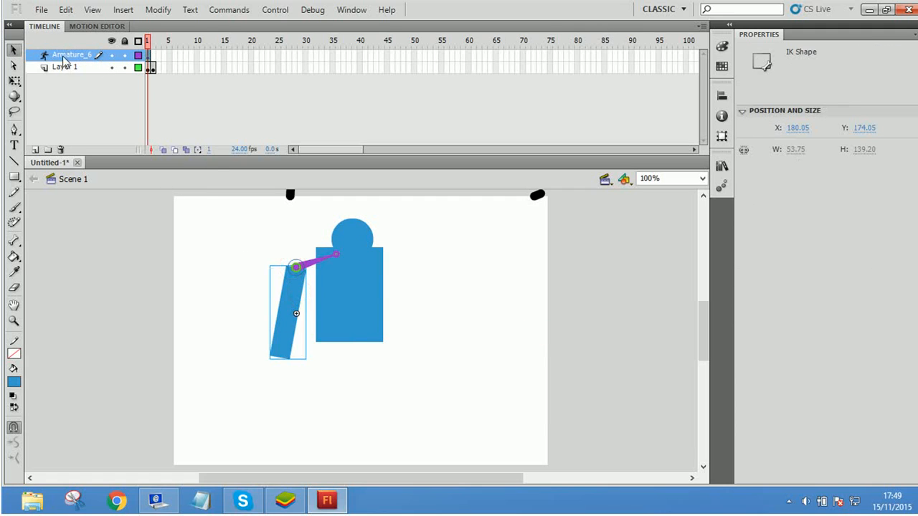
left_click(101, 116)
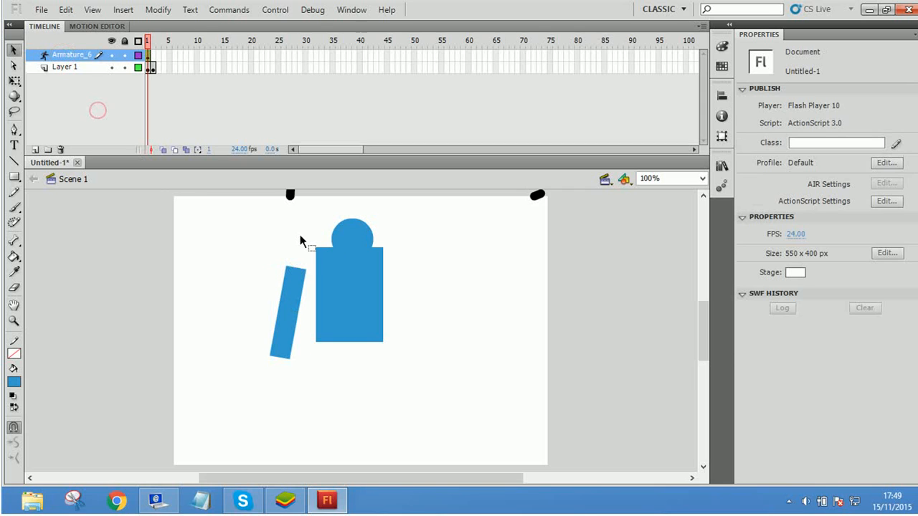
left_click(300, 273)
left_click(91, 55)
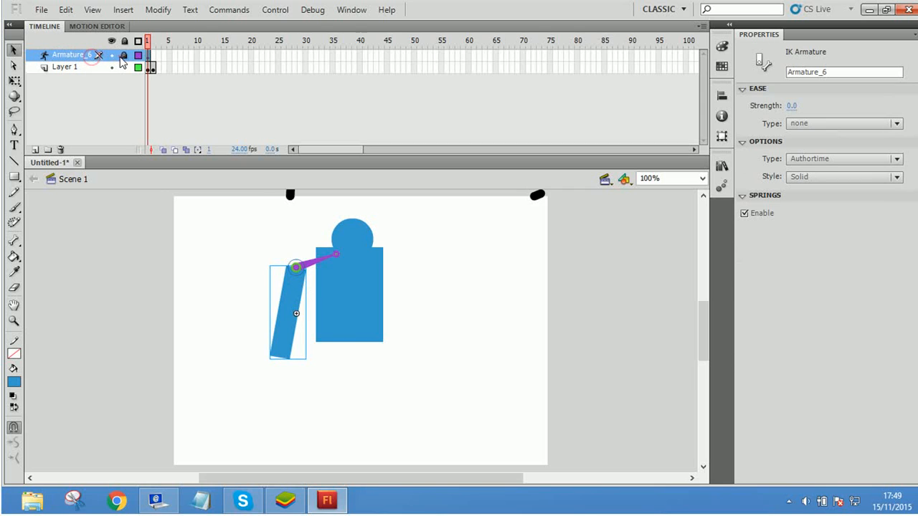
left_click(111, 56)
left_click(111, 55)
left_click(198, 275)
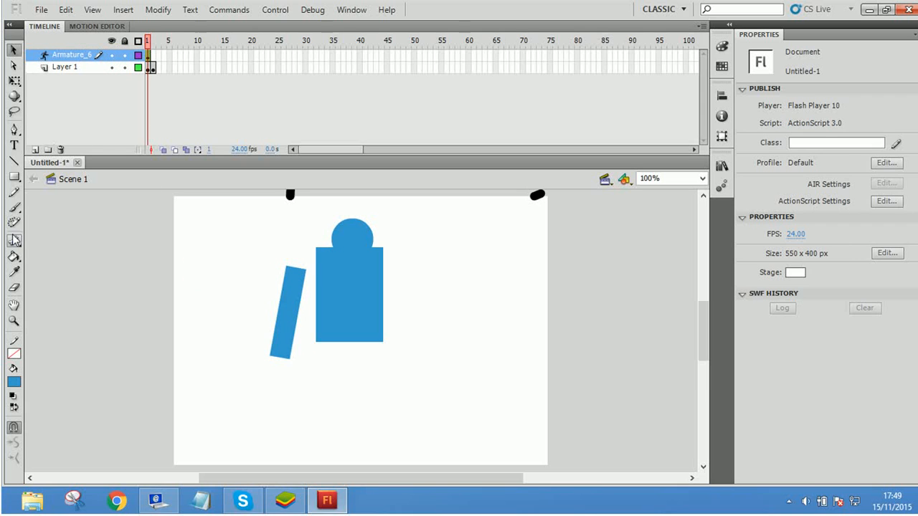
Step: Try to fill the stage and the body with the Paint Bucket while the armature layer is active
left_click(14, 258)
left_click(186, 241)
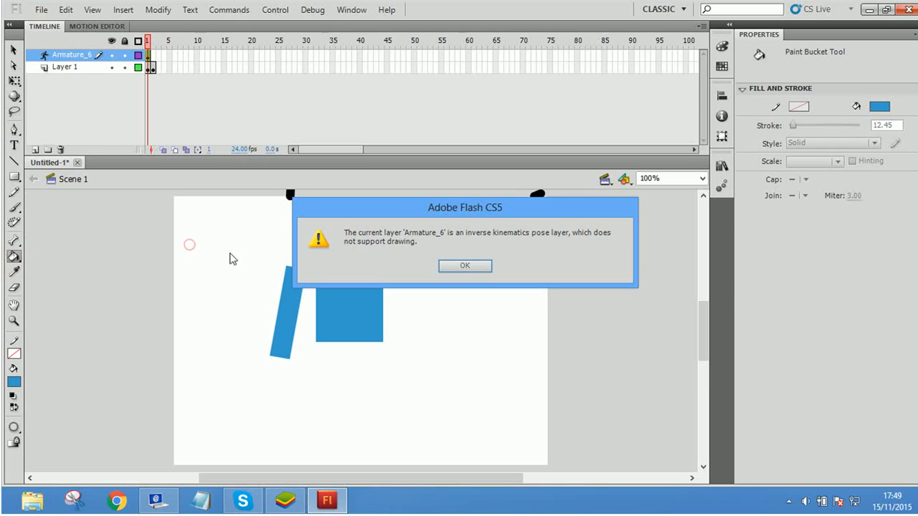
left_click(459, 261)
left_click(347, 281)
left_click(465, 262)
left_click(14, 48)
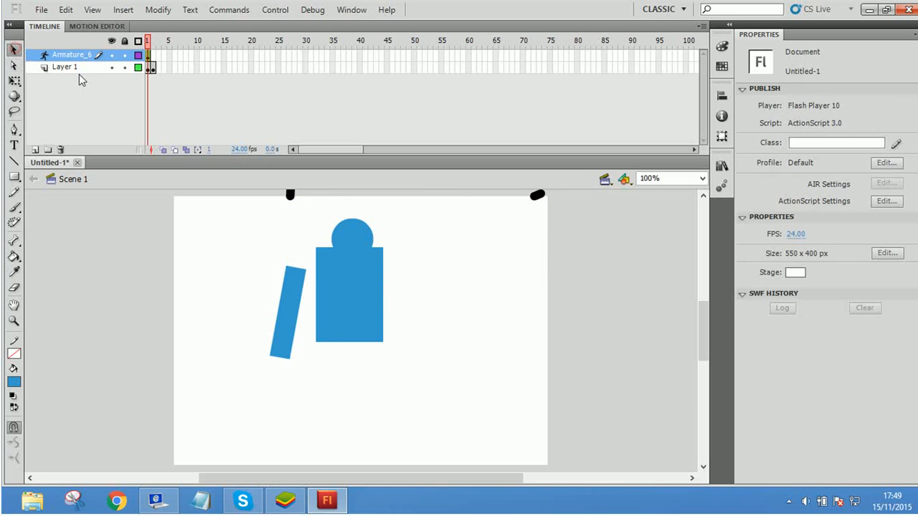
Step: Make Layer 1 active and recolour the head, body and arm bright green with the Paint Bucket
left_click(64, 67)
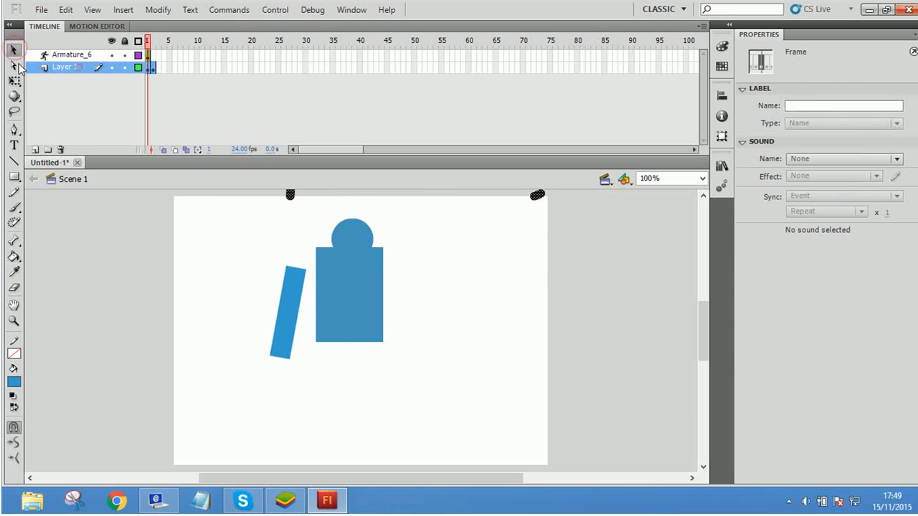
left_click(367, 281)
left_click(14, 256)
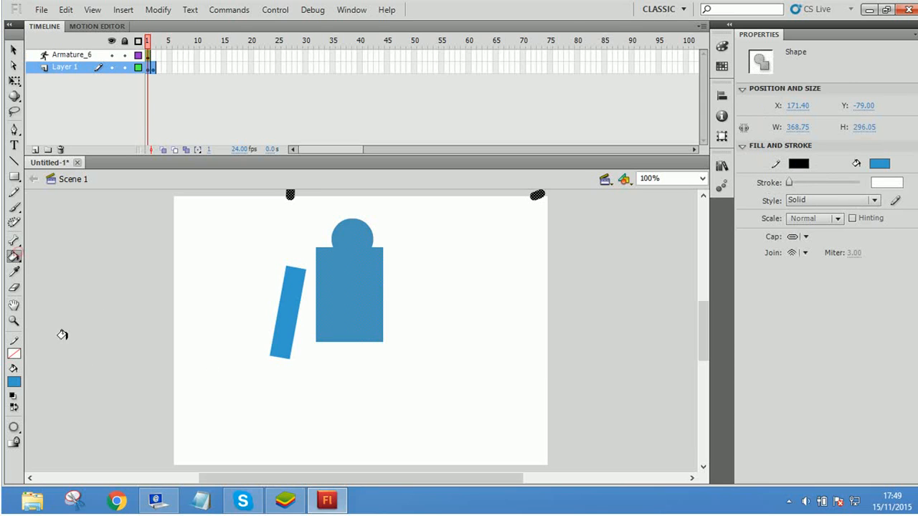
left_click(16, 385)
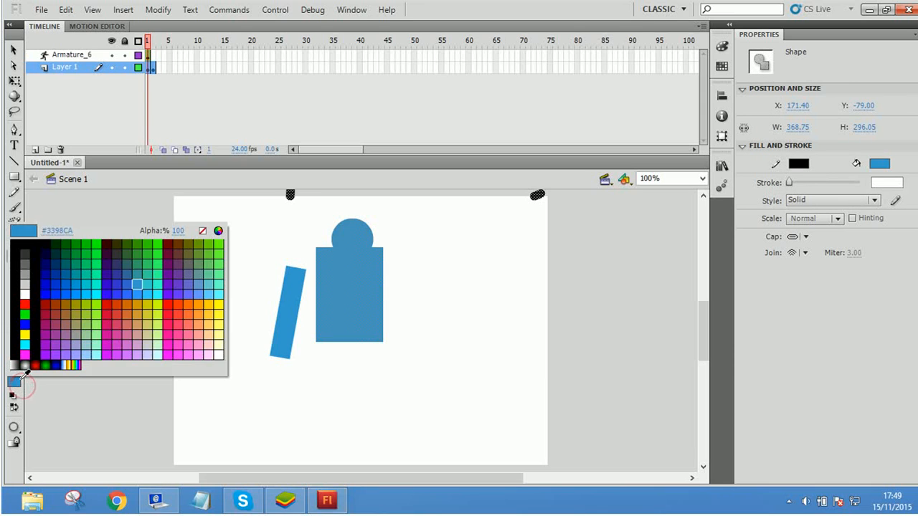
left_click(94, 262)
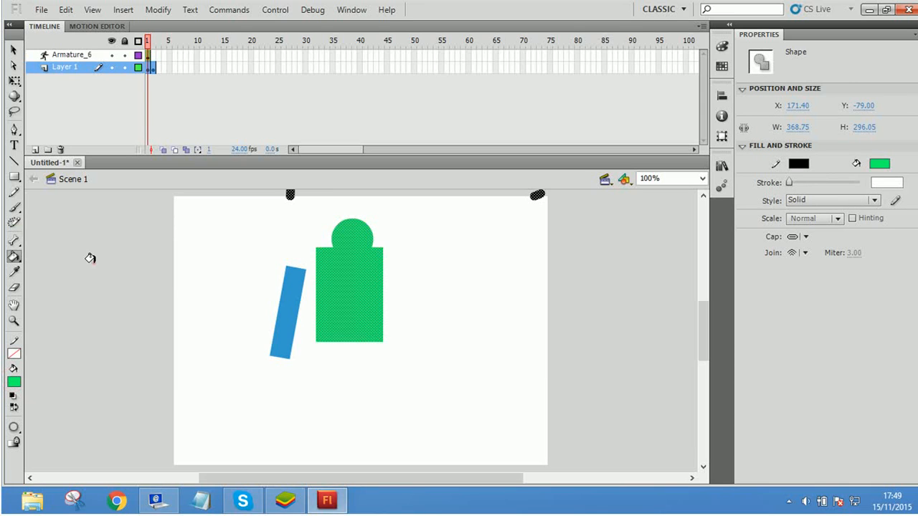
left_click(448, 255)
left_click(286, 287)
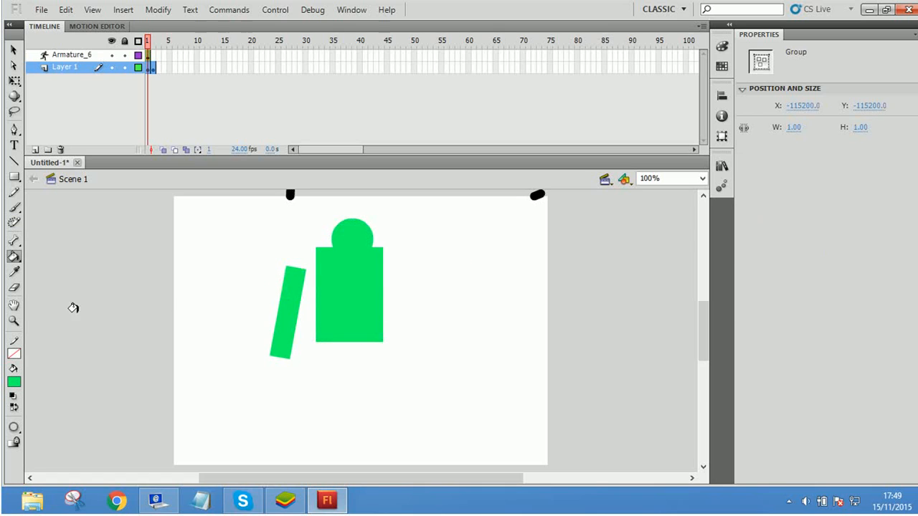
Step: Sample the arm's colour with the Eyedropper, and erase a diagonal notch into the body's lower left side
left_click(14, 272)
left_click(284, 286)
left_click(15, 286)
mouse_move(305, 291)
left_mouse_down()
mouse_move(306, 235)
mouse_move(277, 362)
mouse_move(284, 253)
mouse_move(301, 364)
mouse_move(280, 365)
mouse_move(349, 370)
mouse_move(375, 302)
mouse_move(375, 321)
mouse_move(375, 284)
left_mouse_up()
Step: Pan the stage with the Hand tool and examine the green figure's head at 800% magnification
left_click(15, 305)
left_click(14, 321)
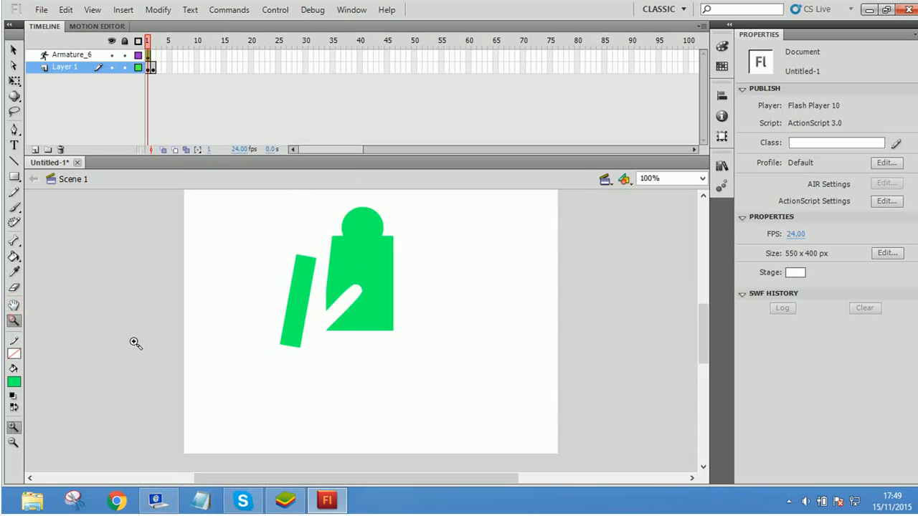
left_click(362, 263)
left_click(348, 266)
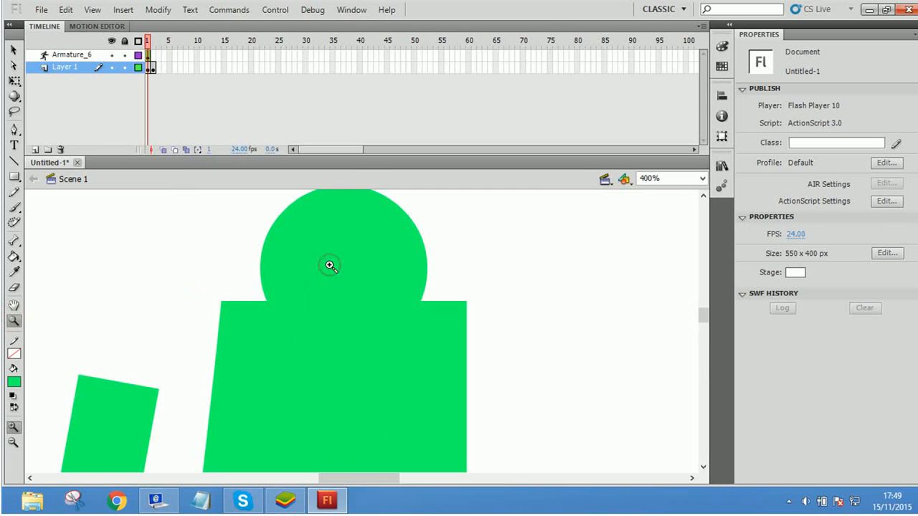
right_click(329, 265)
left_click(298, 272)
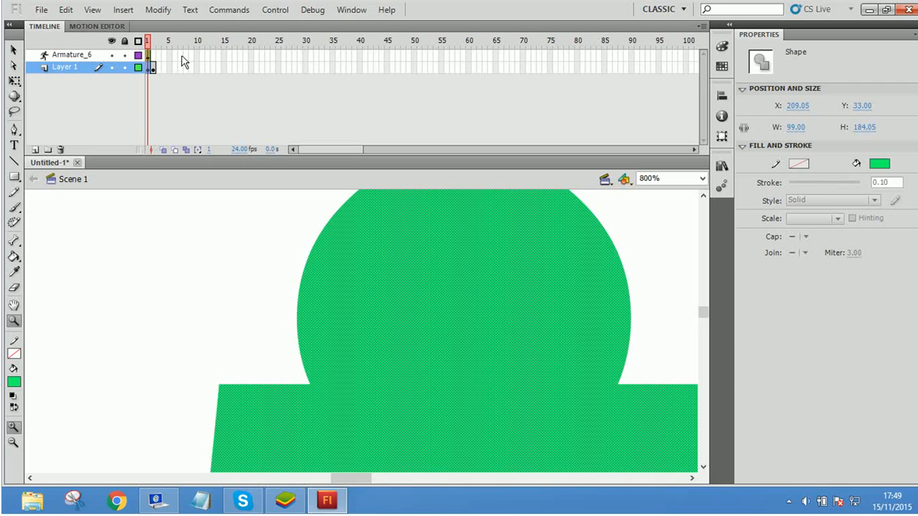
Step: Go to frame 2 and examine its blue rectangle and red circles at magnifications up to 800%, ending at 50%
key("period")
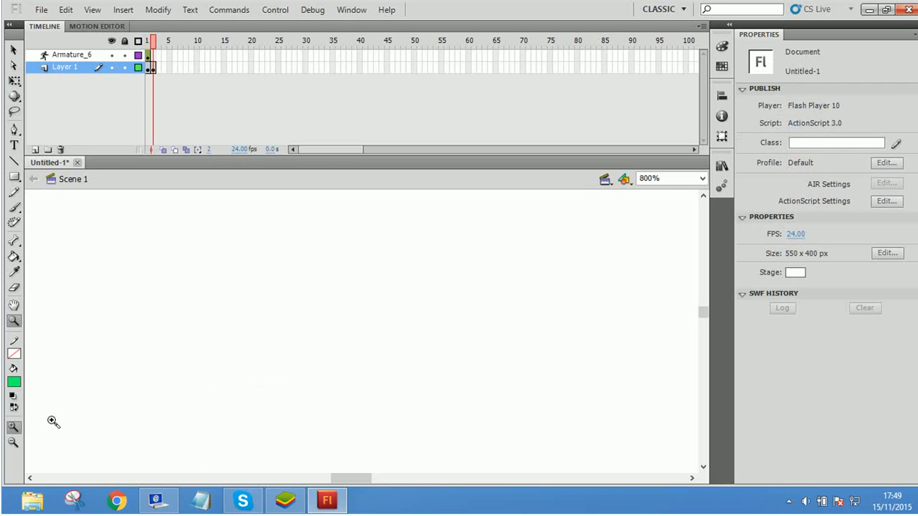
left_click(14, 444)
left_click(361, 311)
left_click(361, 311)
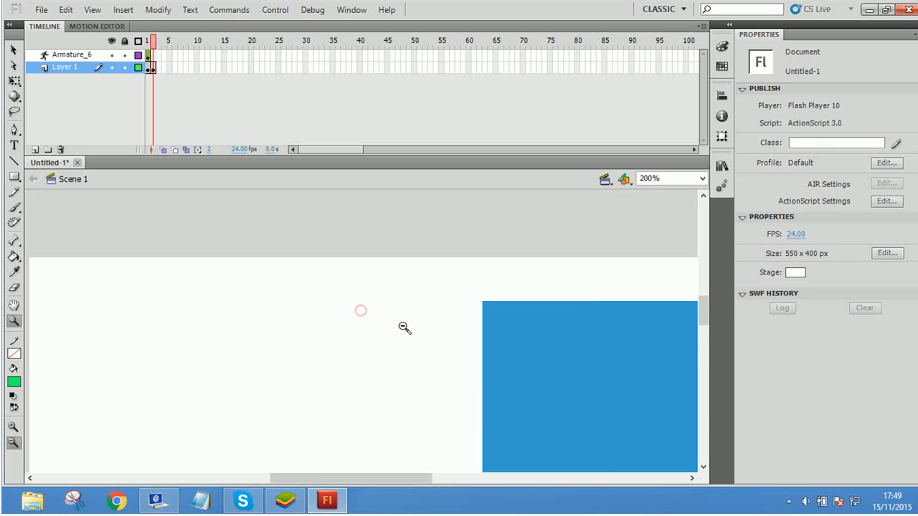
left_click(403, 326)
left_click(14, 428)
left_click(402, 370)
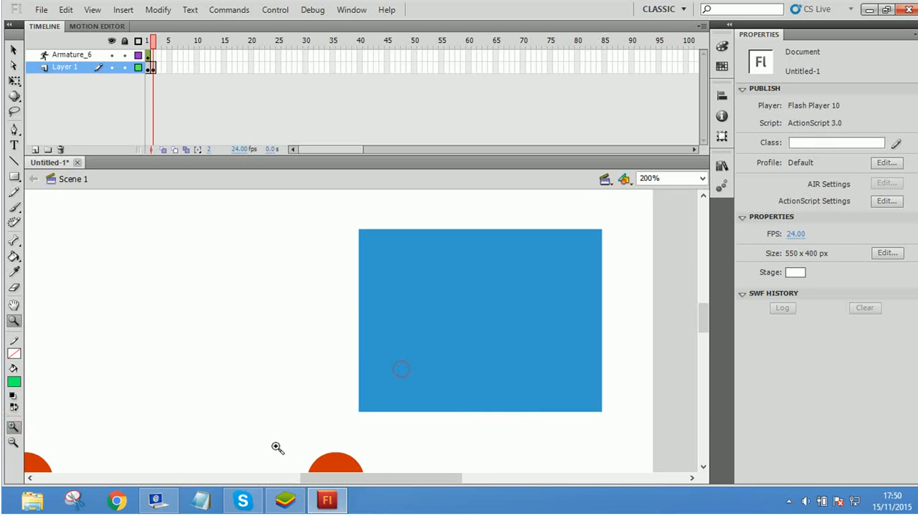
left_click(311, 443)
left_click(417, 416)
left_click(19, 442)
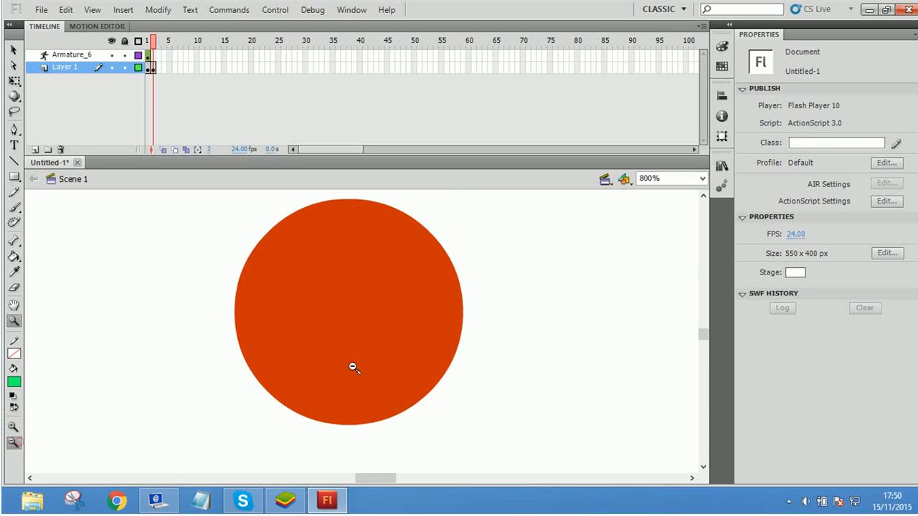
left_click(375, 345)
left_click(373, 344)
left_click(360, 337)
left_click(355, 324)
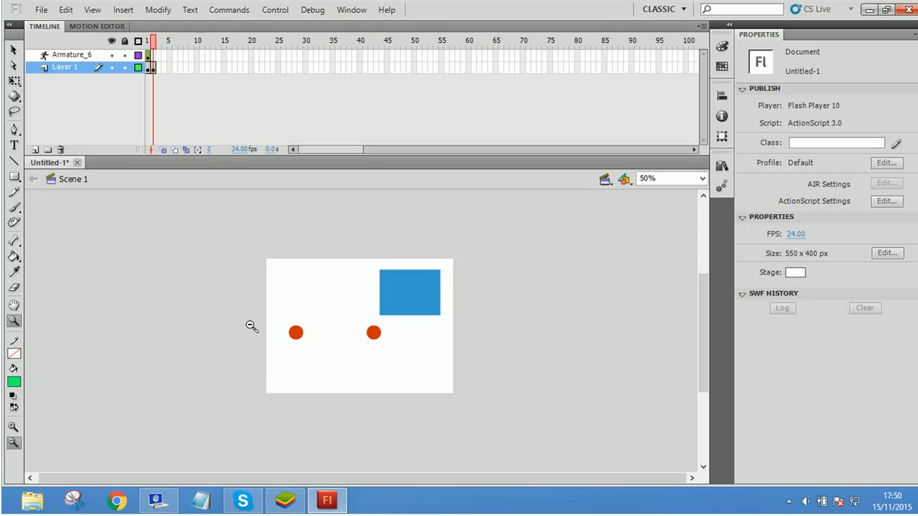
Step: Open the ActionScript 3.0 class creation dialog for the document and dismiss it without a class name
left_click(13, 50)
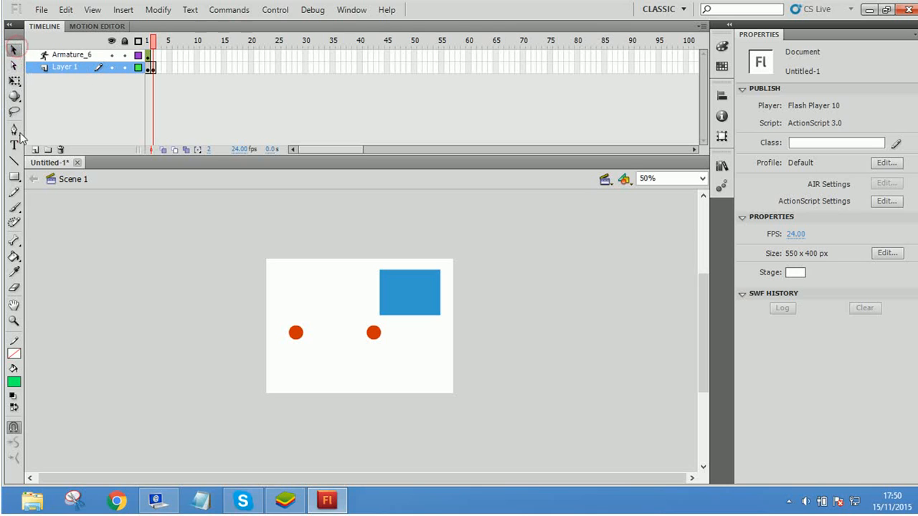
left_click(14, 70)
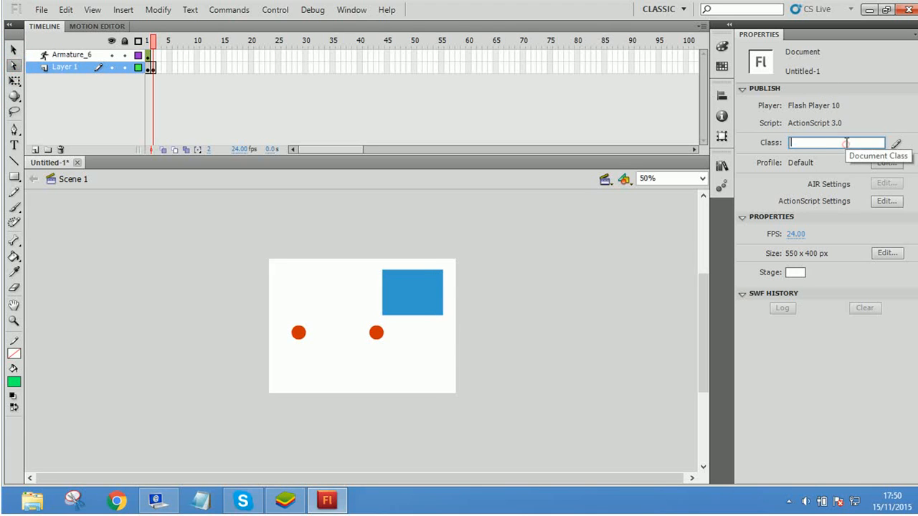
left_click(896, 144)
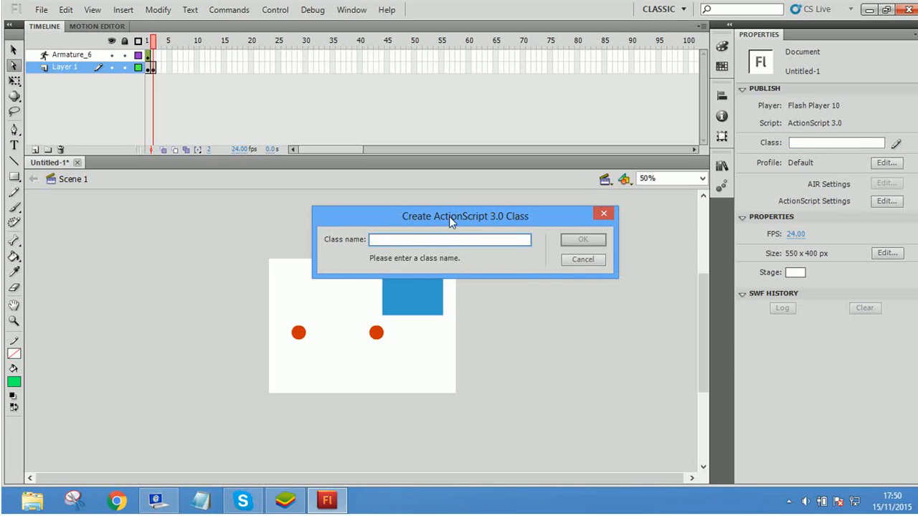
left_click(604, 213)
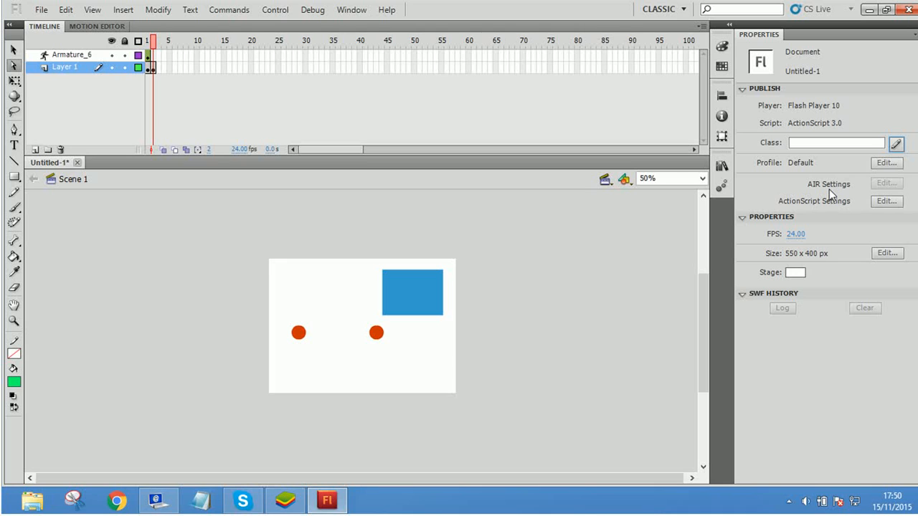
Step: Draw a black curve bulging left around the left red circle with the Pen tool, using a 0.10 stroke
left_click(14, 129)
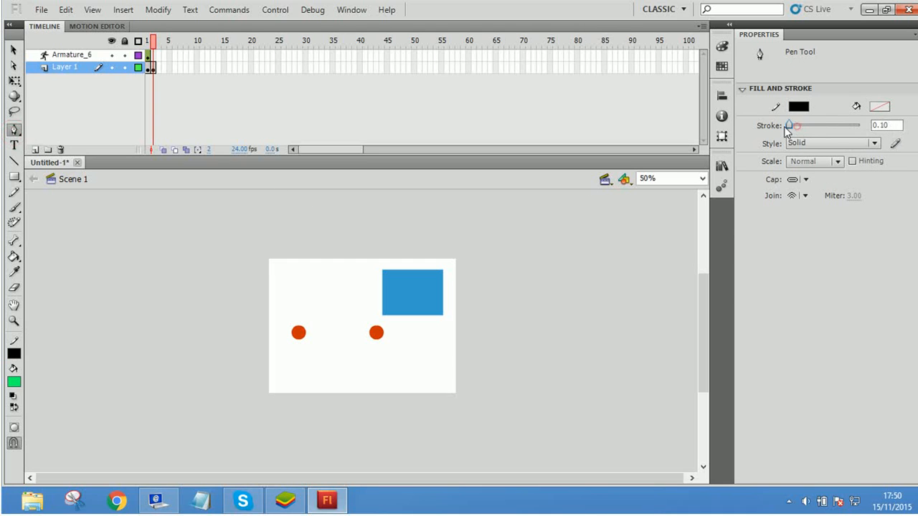
mouse_move(790, 125)
left_mouse_down()
mouse_move(823, 125)
mouse_move(775, 133)
left_mouse_up()
left_click(342, 287)
left_click_drag(346, 352, 533, 356)
Step: Bend the curve's upper end into a hook with the Selection tool, leaving a short arc near the stage's upper left corner
key("v")
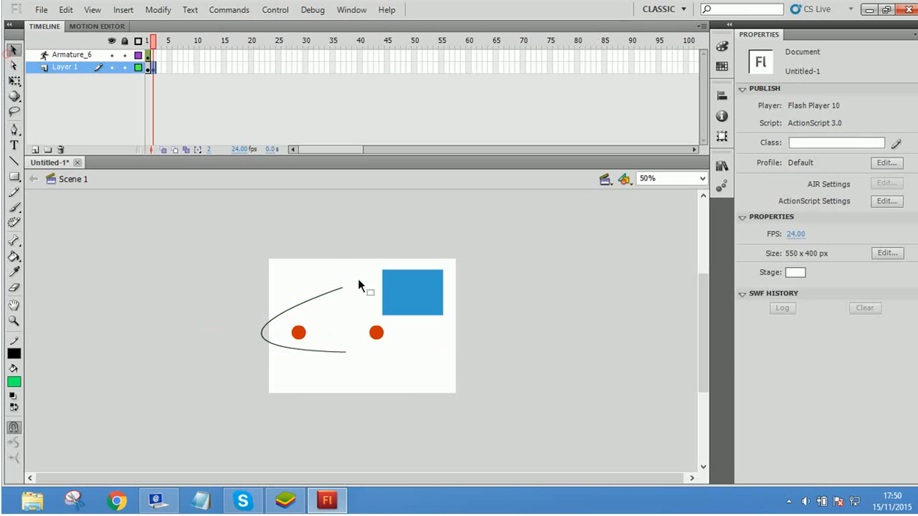
left_click_drag(343, 293, 323, 298)
left_click(303, 279)
left_click(316, 299)
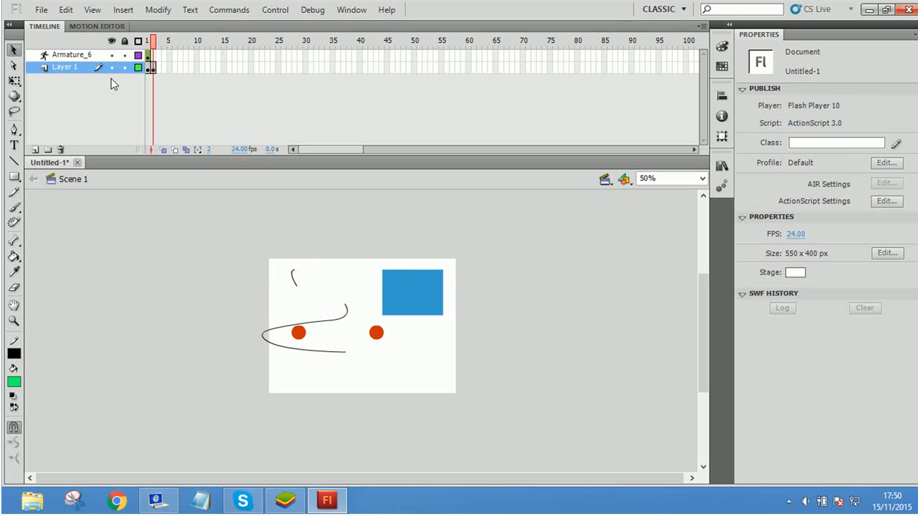
Step: Insert frames on Layer 1 up to frame 7
right_click(170, 70)
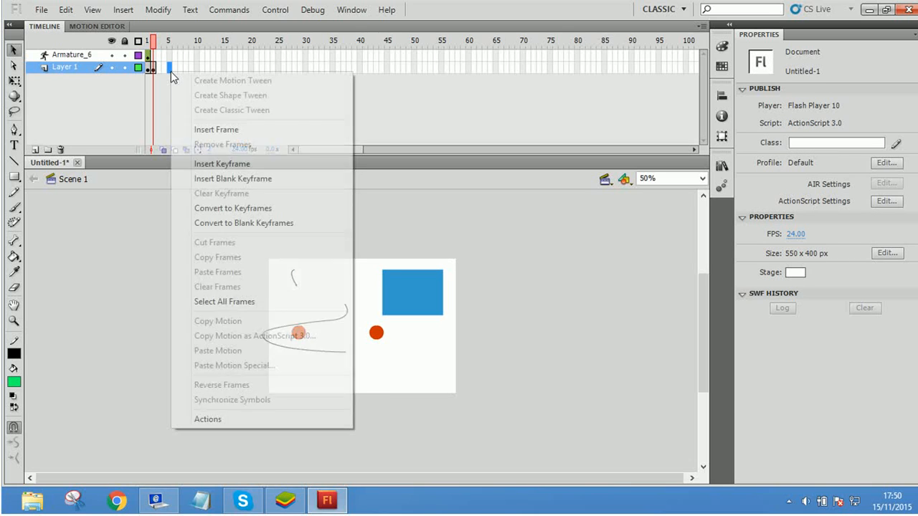
left_click(409, 99)
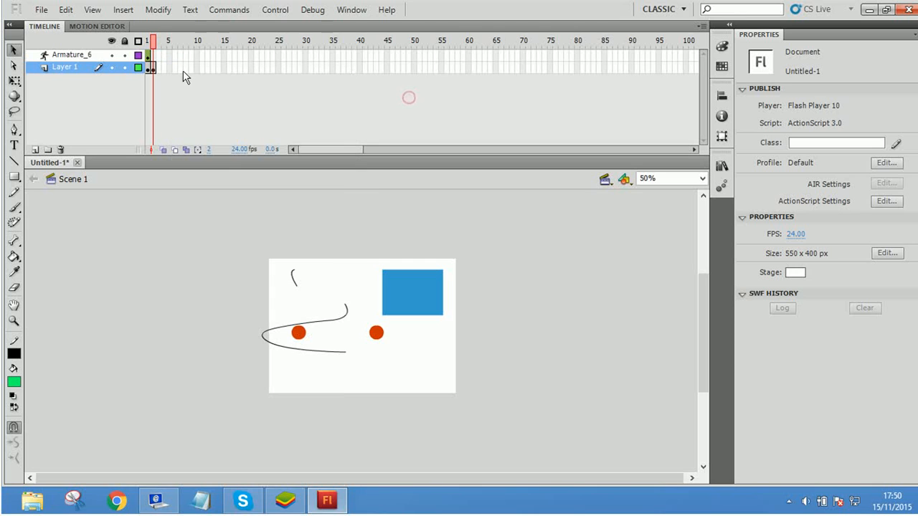
right_click(182, 69)
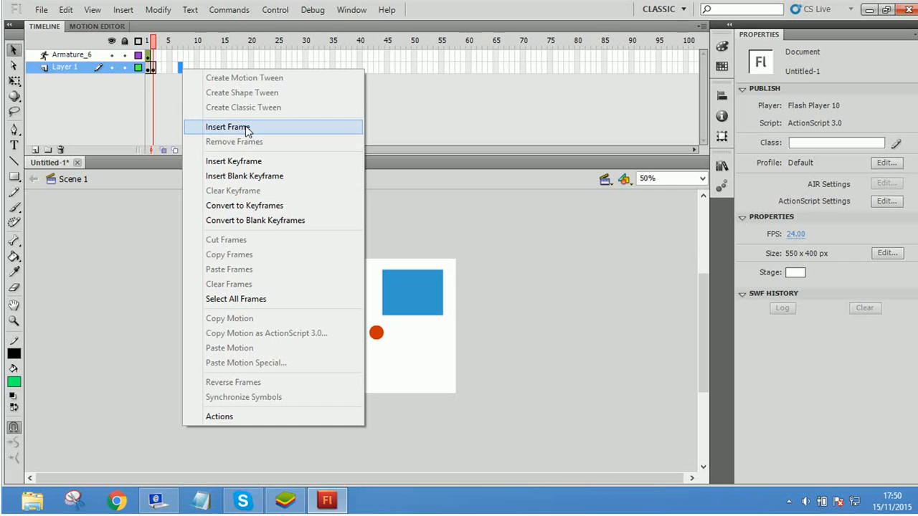
left_click(244, 127)
Step: Create a motion tween at frame 4 of Layer 1, converting its objects to one symbol, and select the symbol instance
right_click(165, 68)
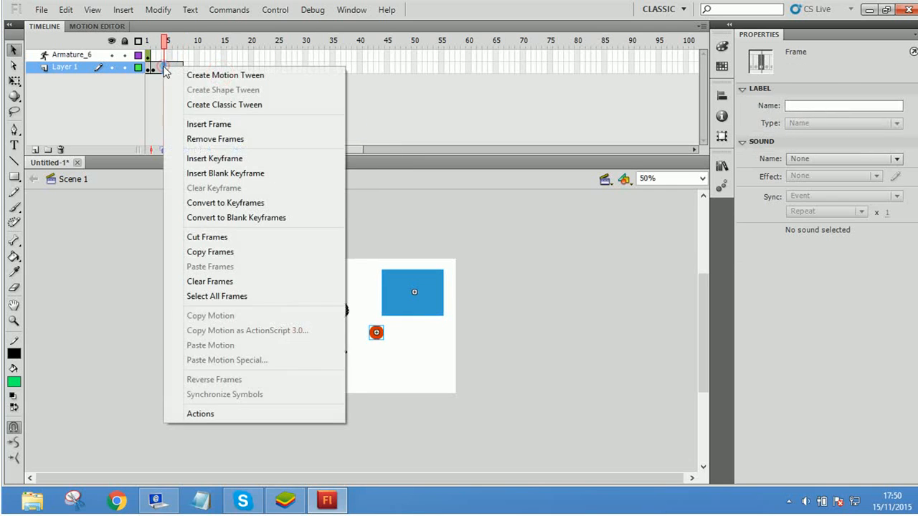
left_click(205, 75)
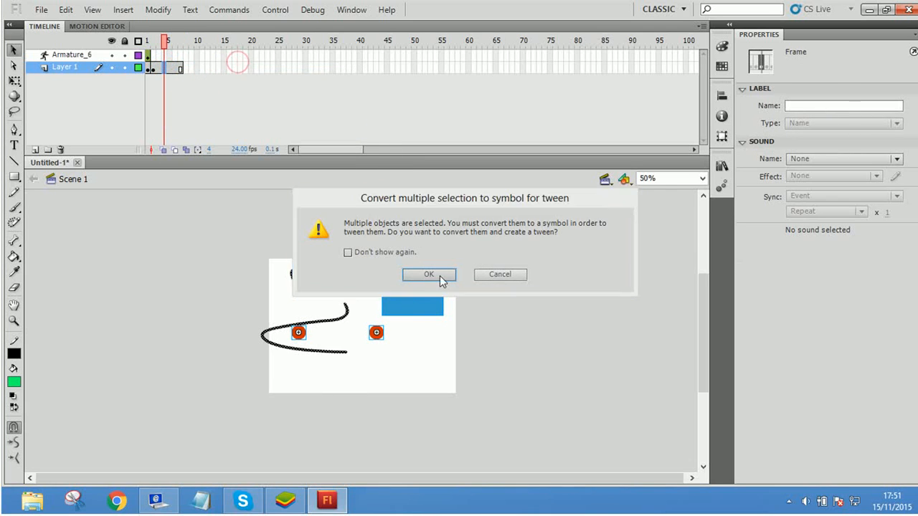
left_click(439, 274)
left_click(493, 283)
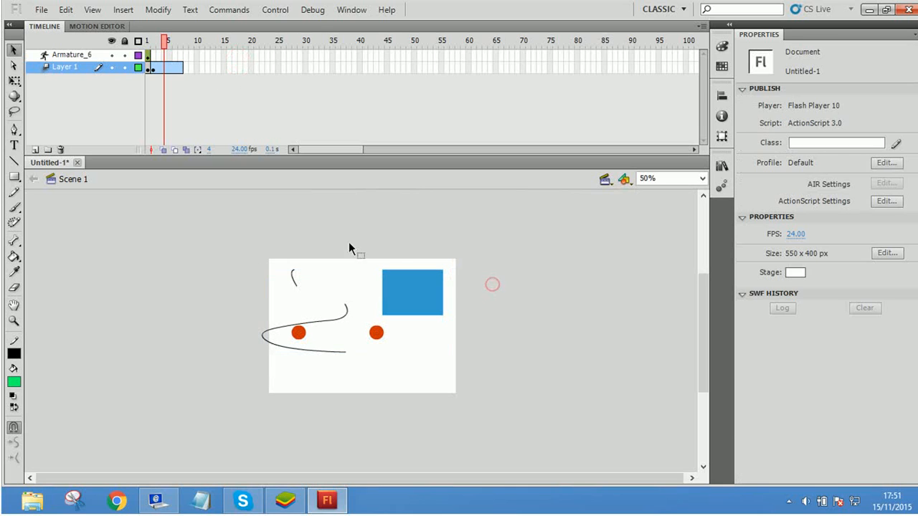
left_click_drag(237, 212, 611, 445)
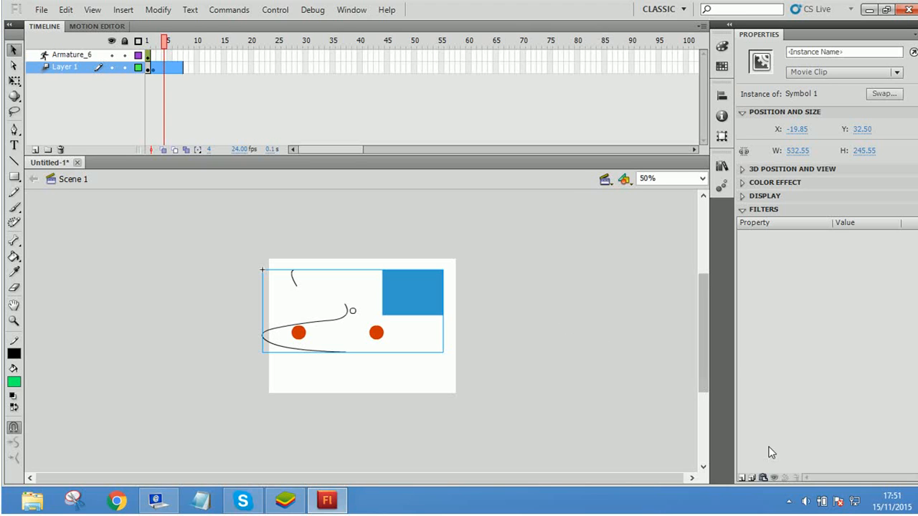
left_click(787, 500)
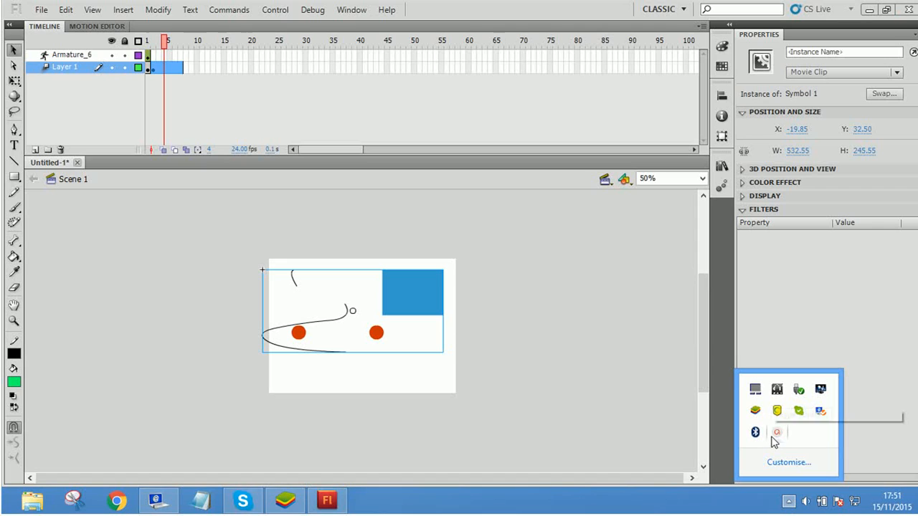